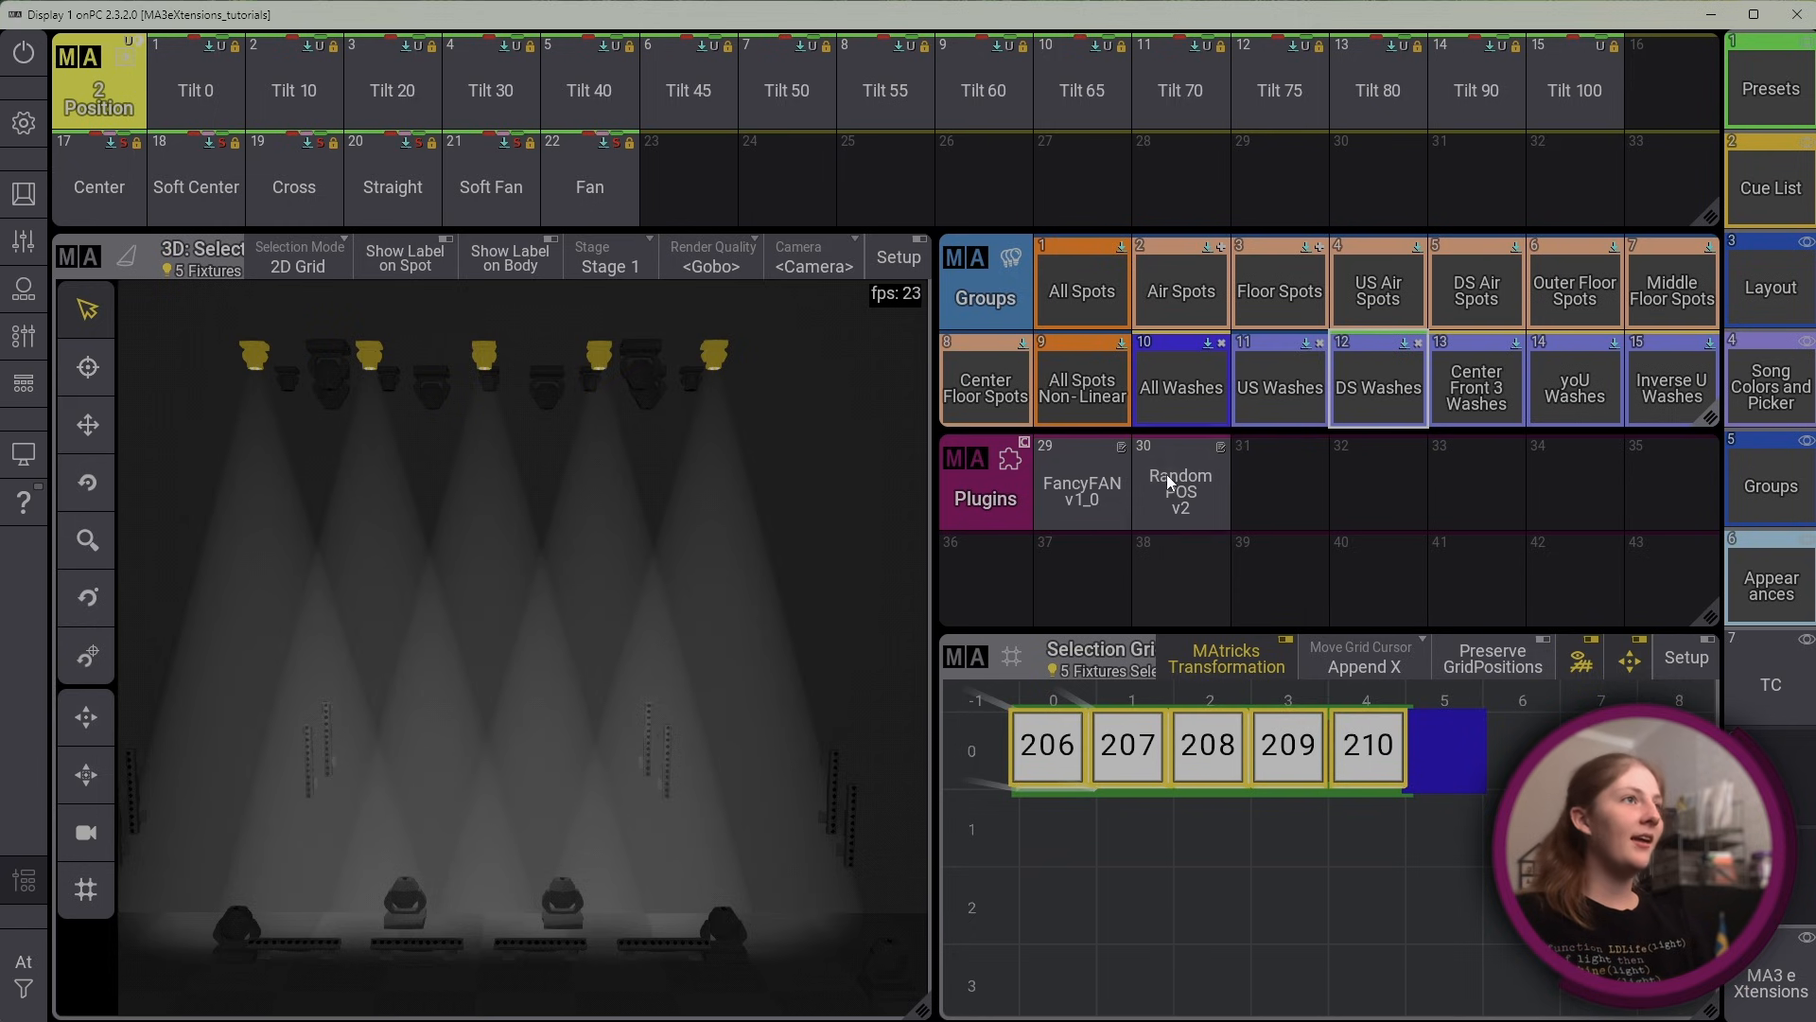
Launch the RandomPOS v2 plugin, storing its helper groups from the default start number 1001, and dismiss the introductory information
click(1167, 474)
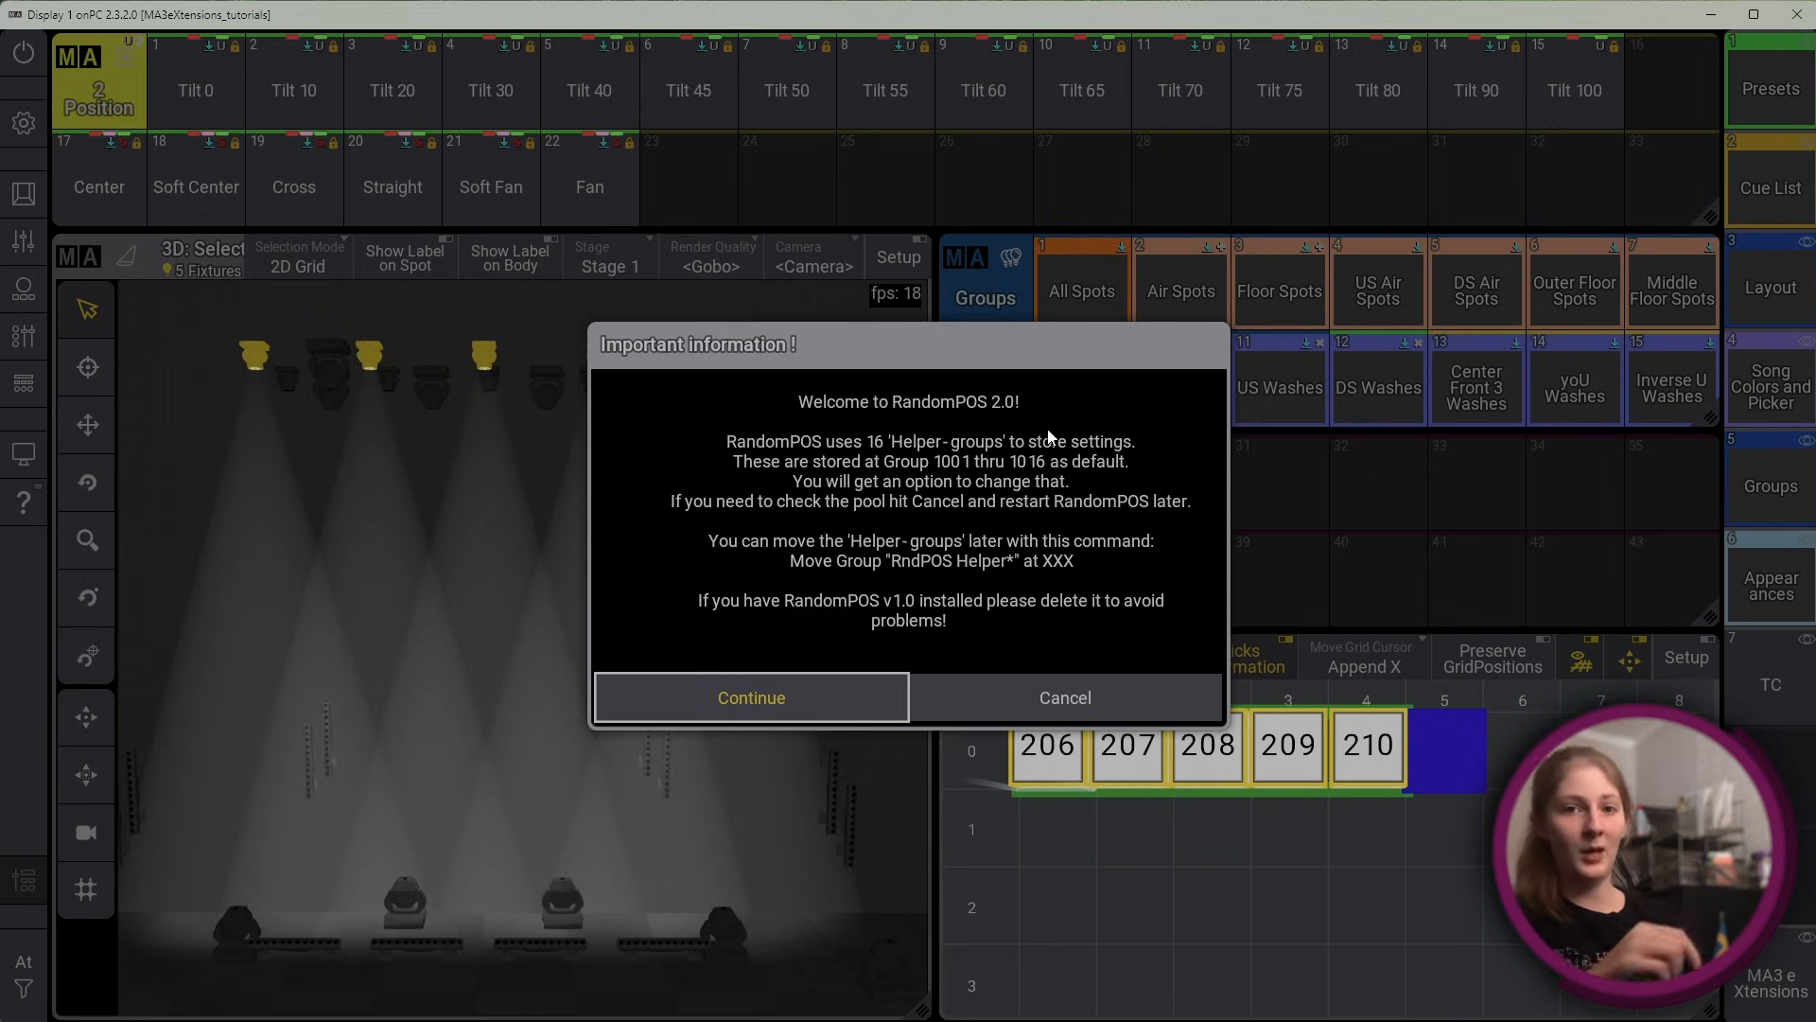
click(779, 696)
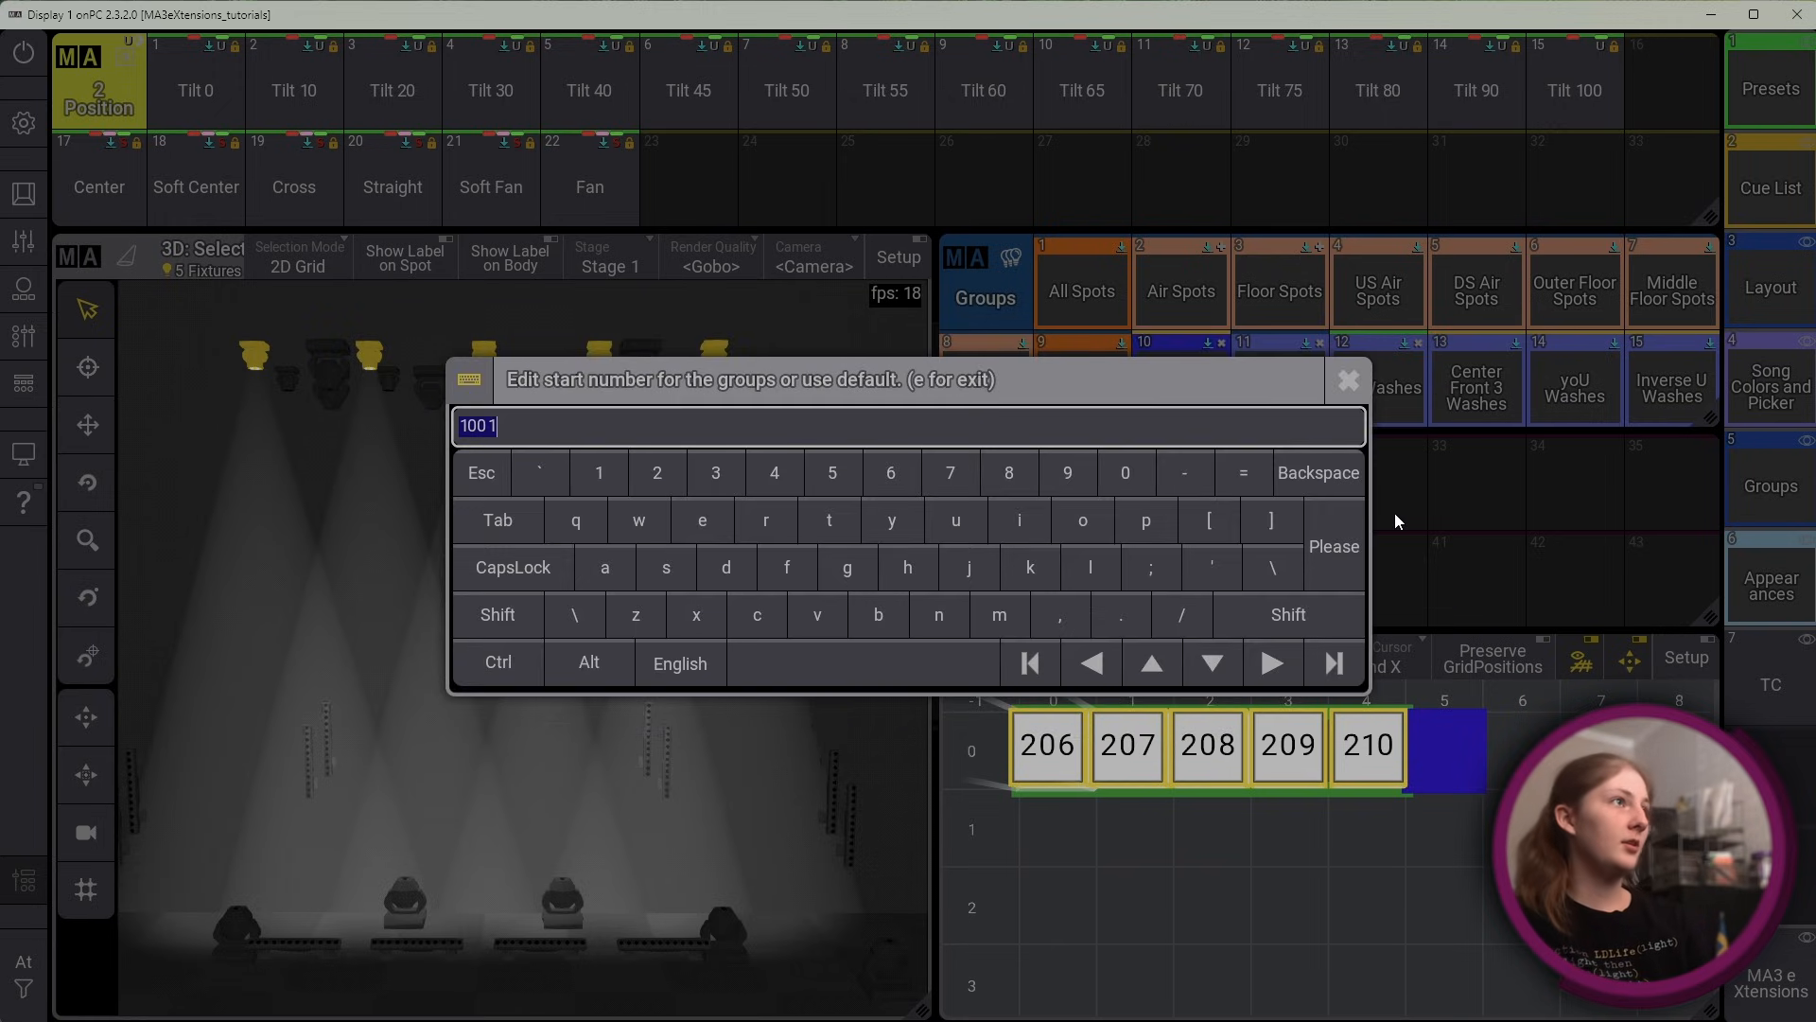
click(1347, 569)
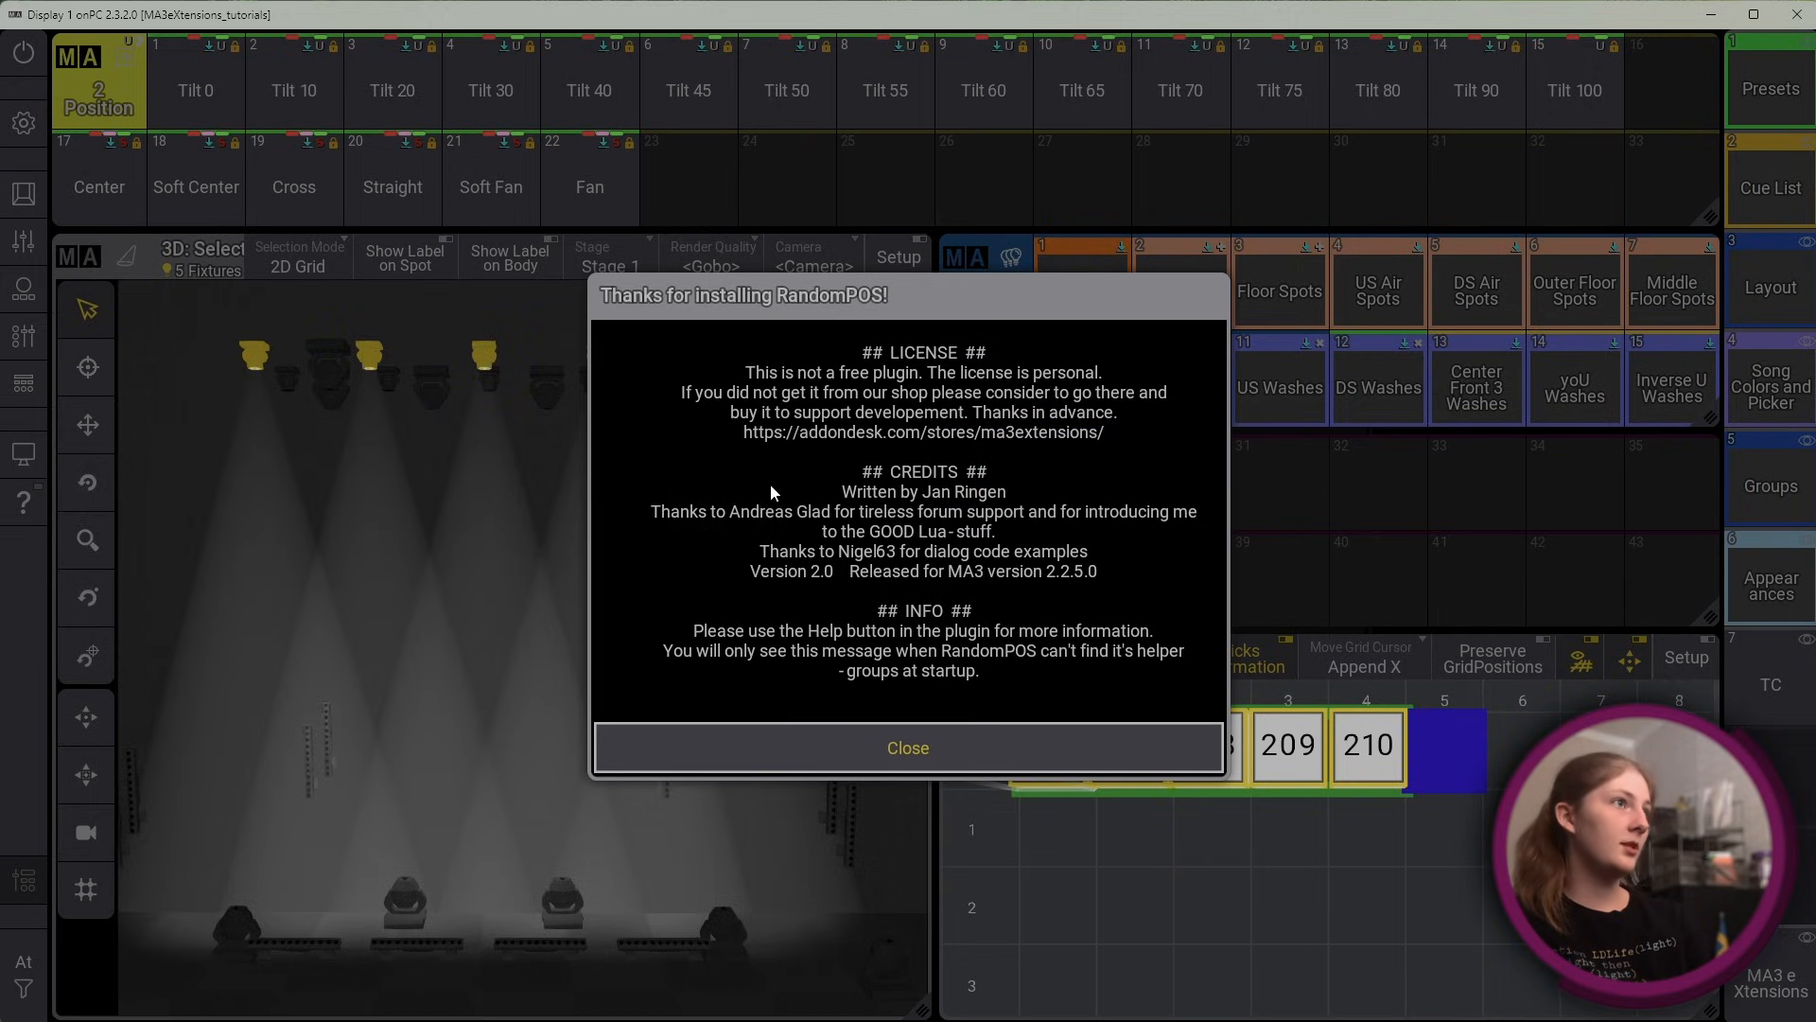
click(1060, 750)
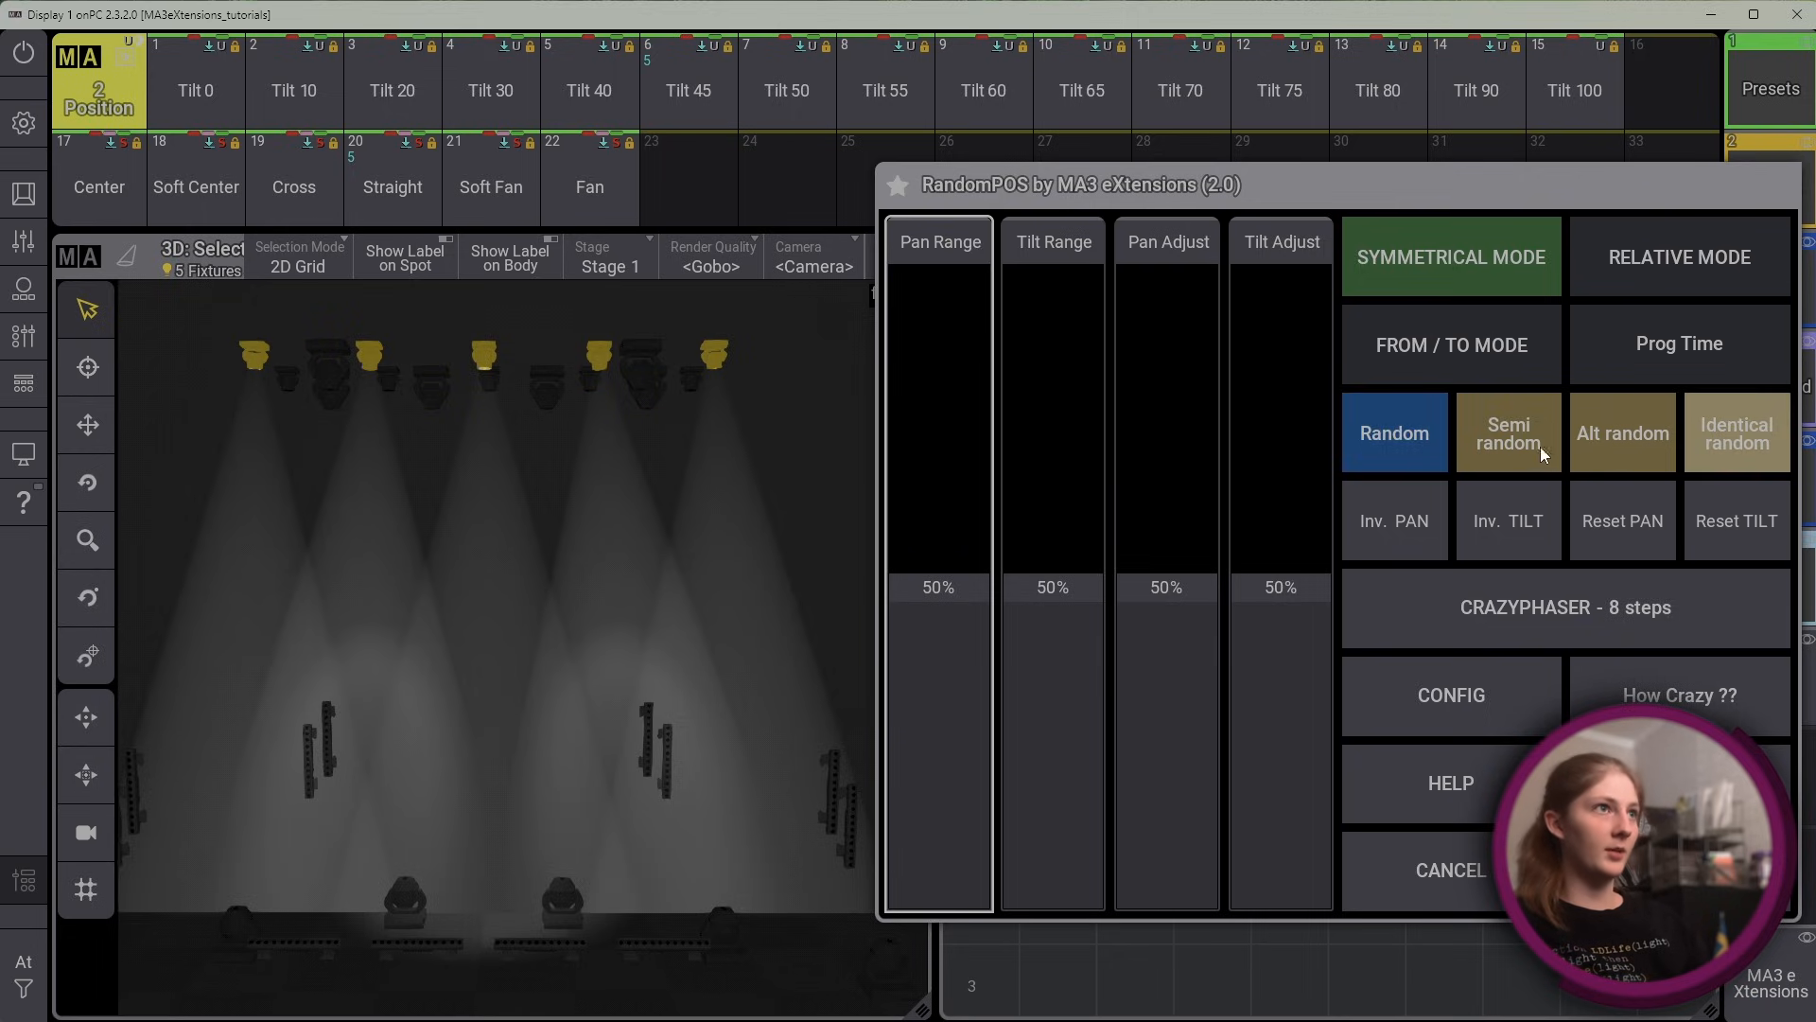
Generate Random positions for the selected fixtures and raise both Pan Range and Tilt Range to 100%
click(1407, 445)
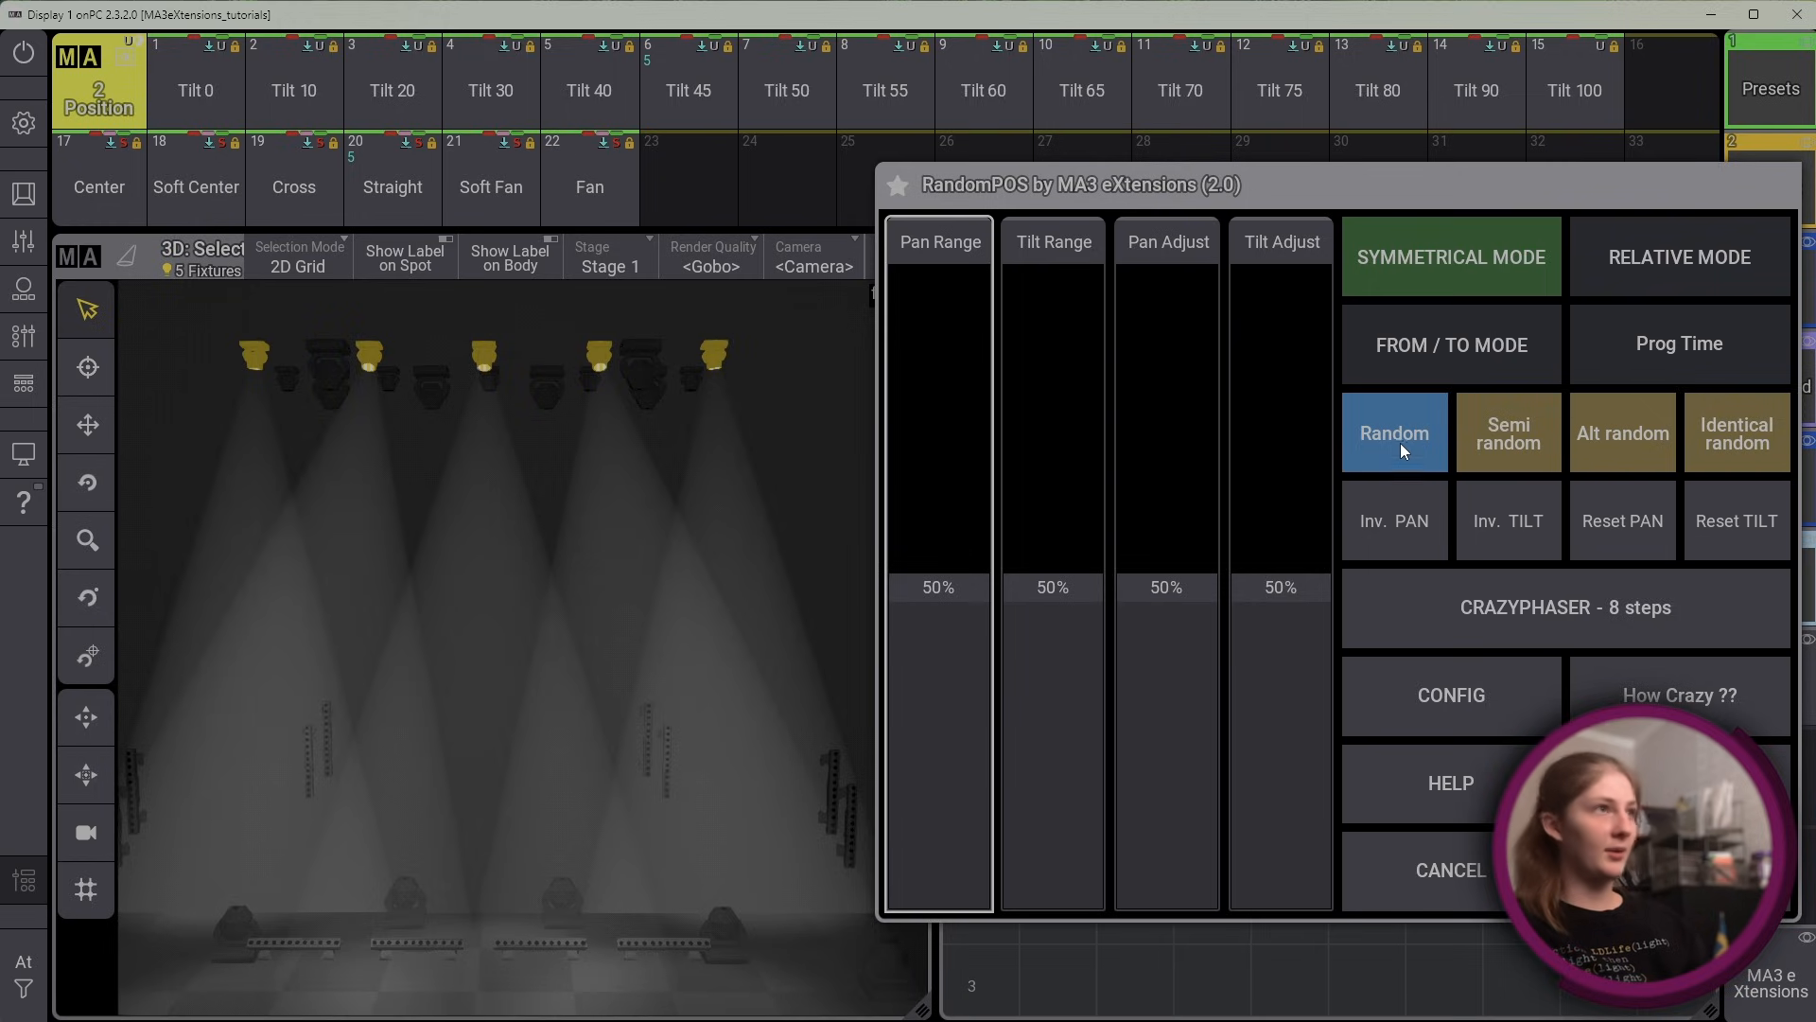
drag(944, 588, 901, 130)
mouse_move(906, 21)
mouse_down()
mouse_move(943, 777)
mouse_move(932, 927)
mouse_move(903, 4)
mouse_up()
drag(1058, 615, 1094, 139)
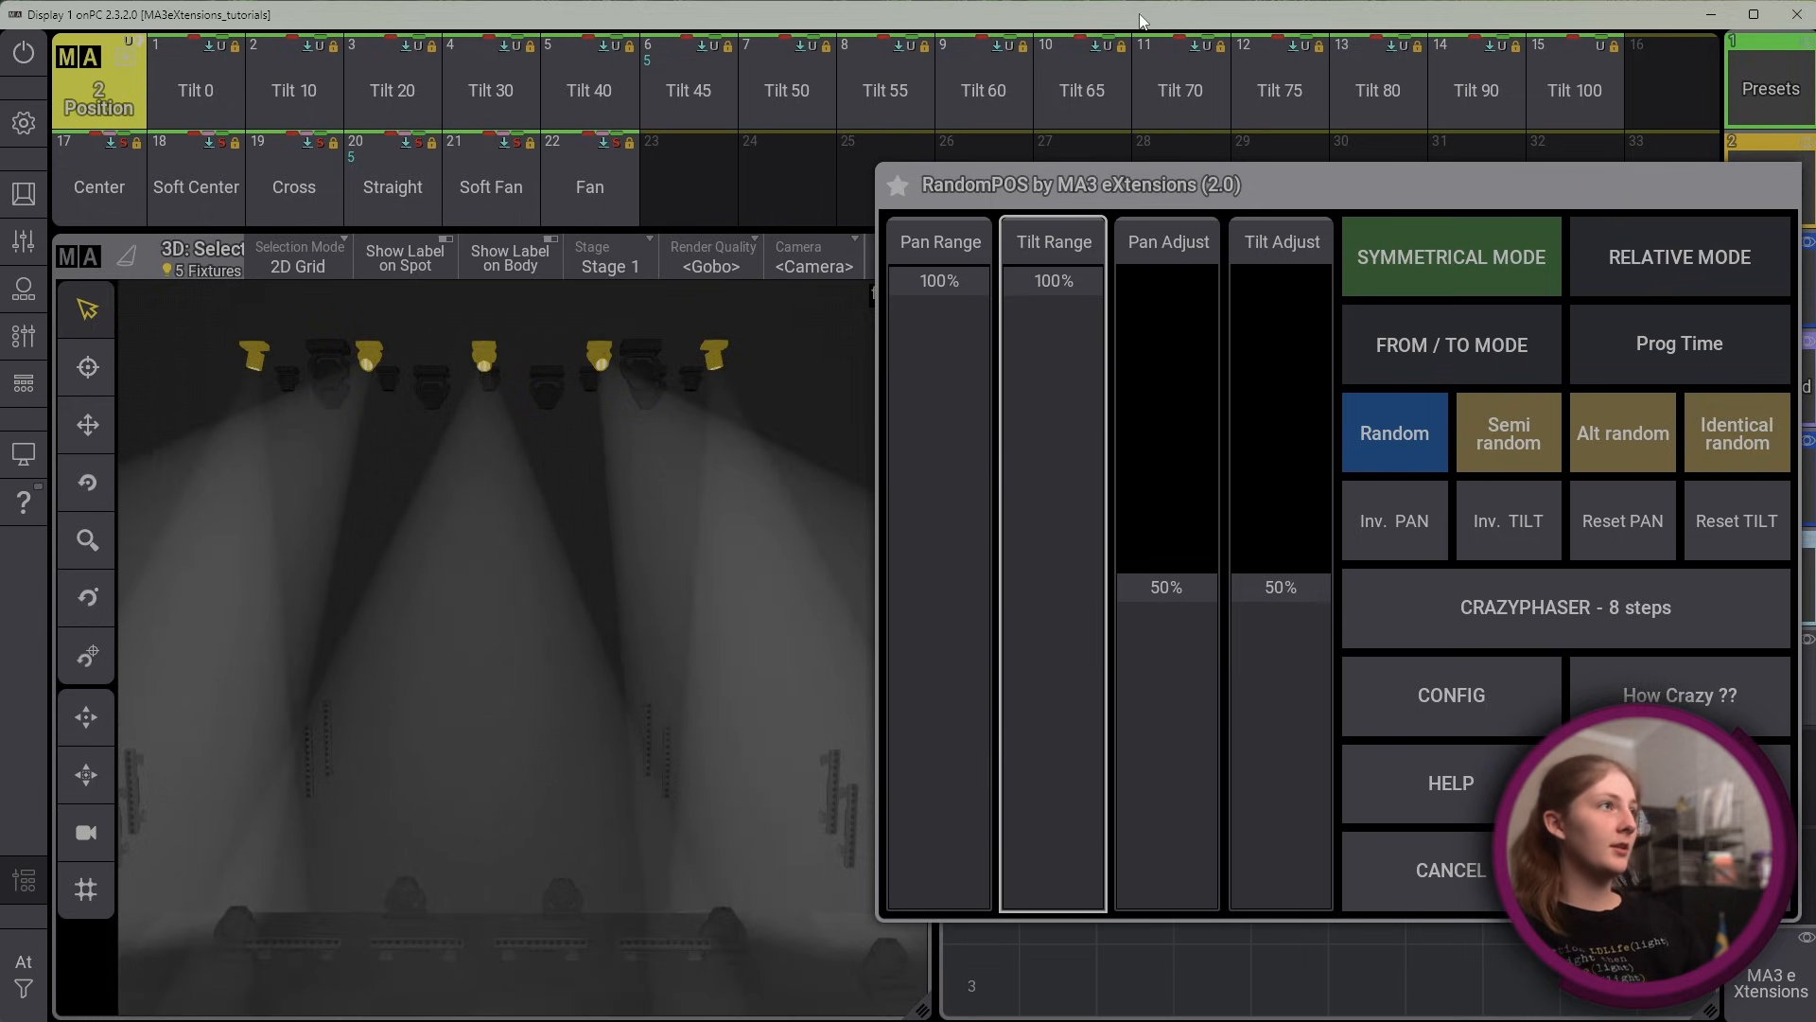
drag(959, 281, 851, 8)
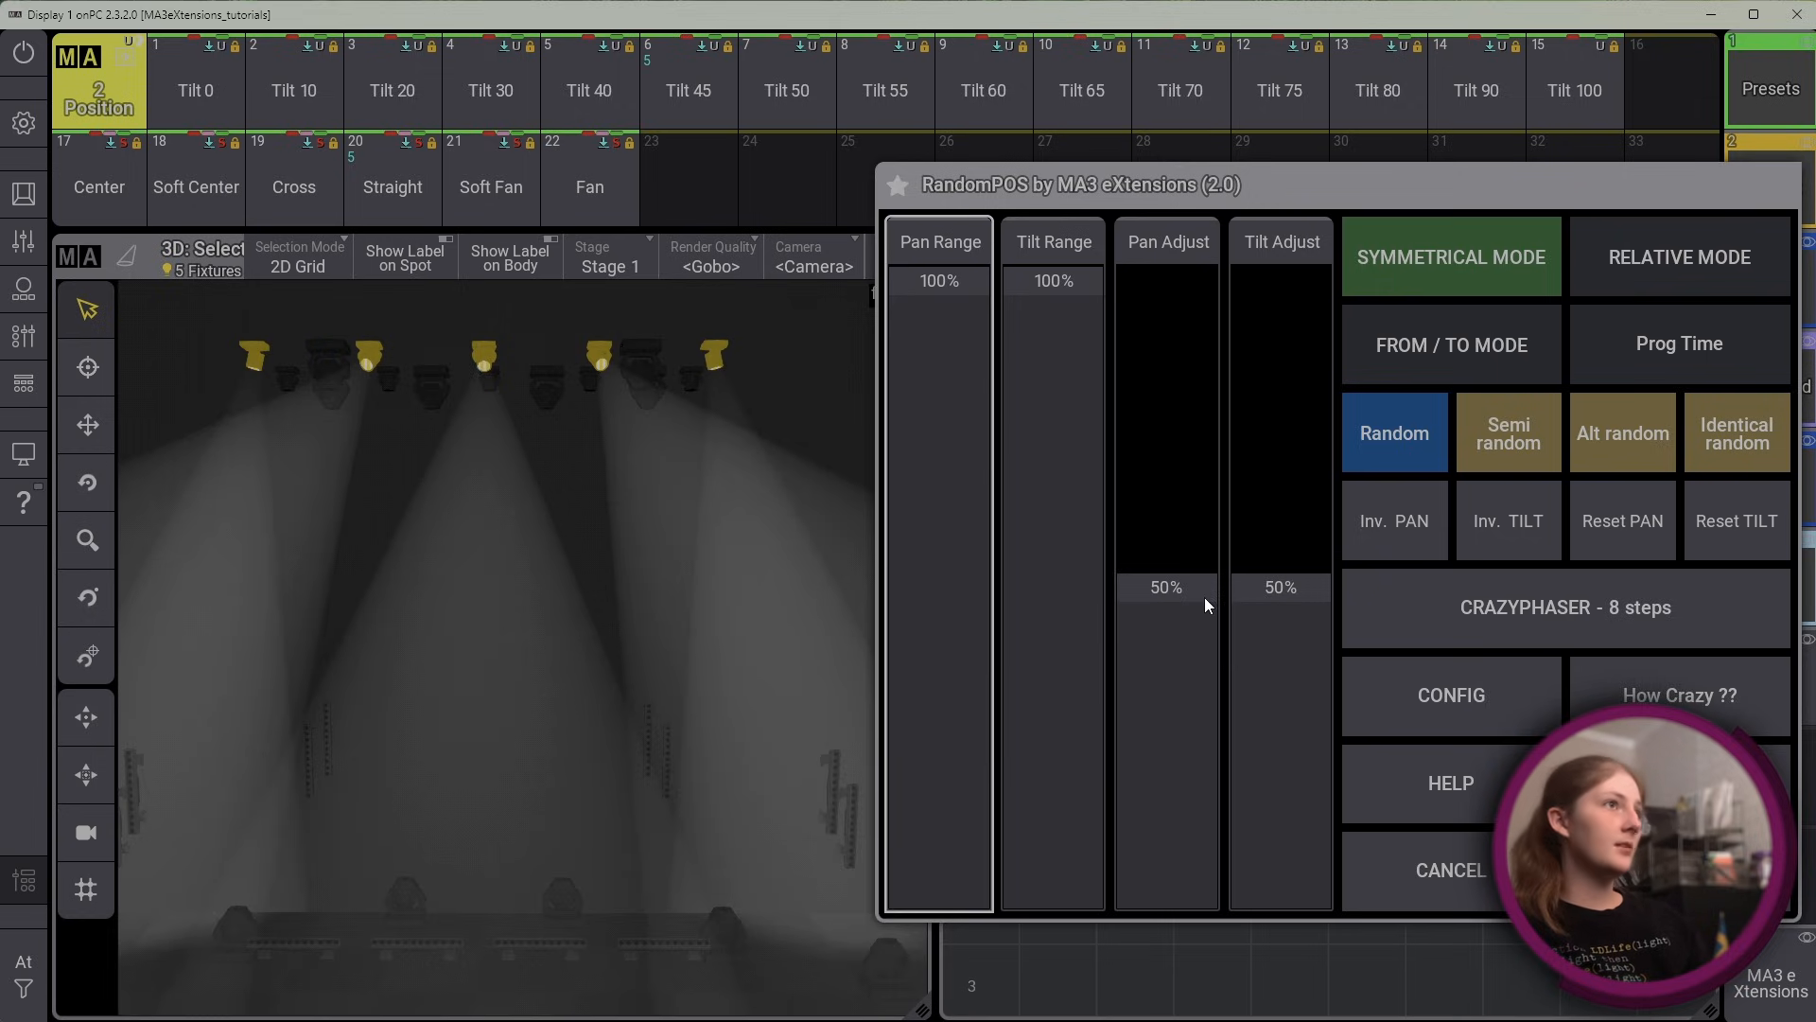
Set Pan Adjust to 57% and Tilt Adjust to 65%
drag(1167, 587, 1122, 555)
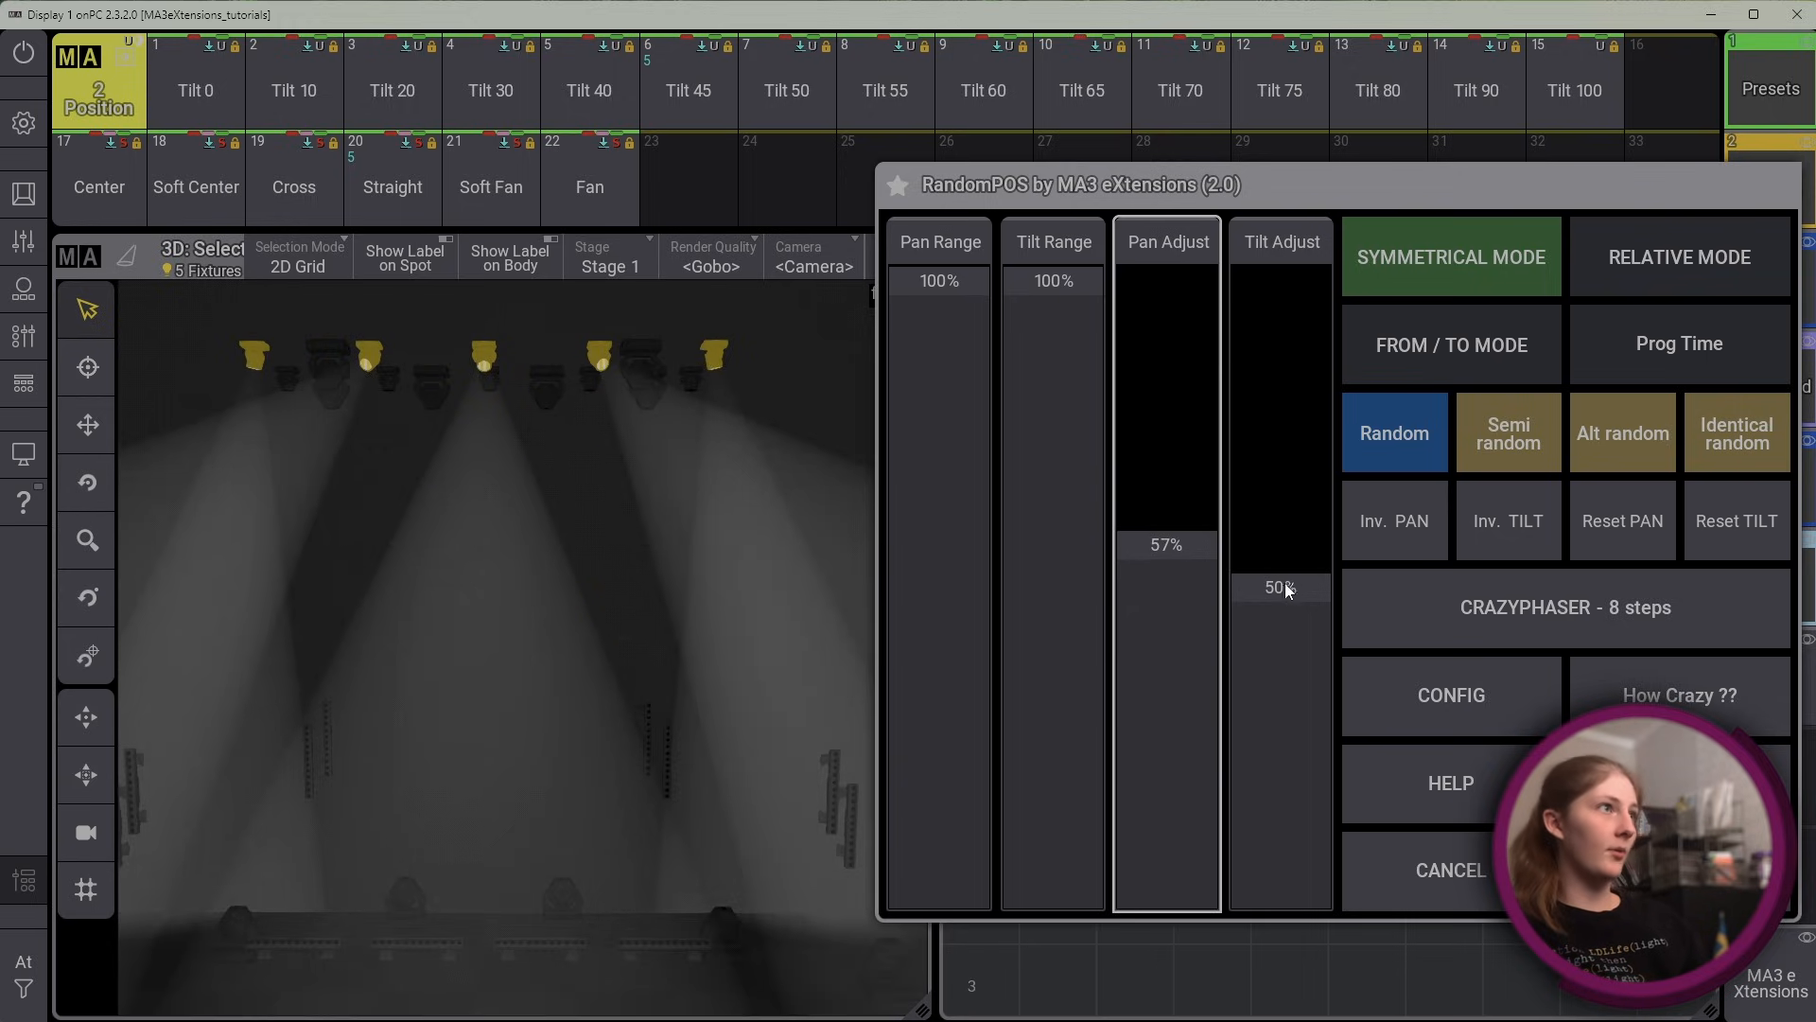
drag(1285, 584, 1304, 496)
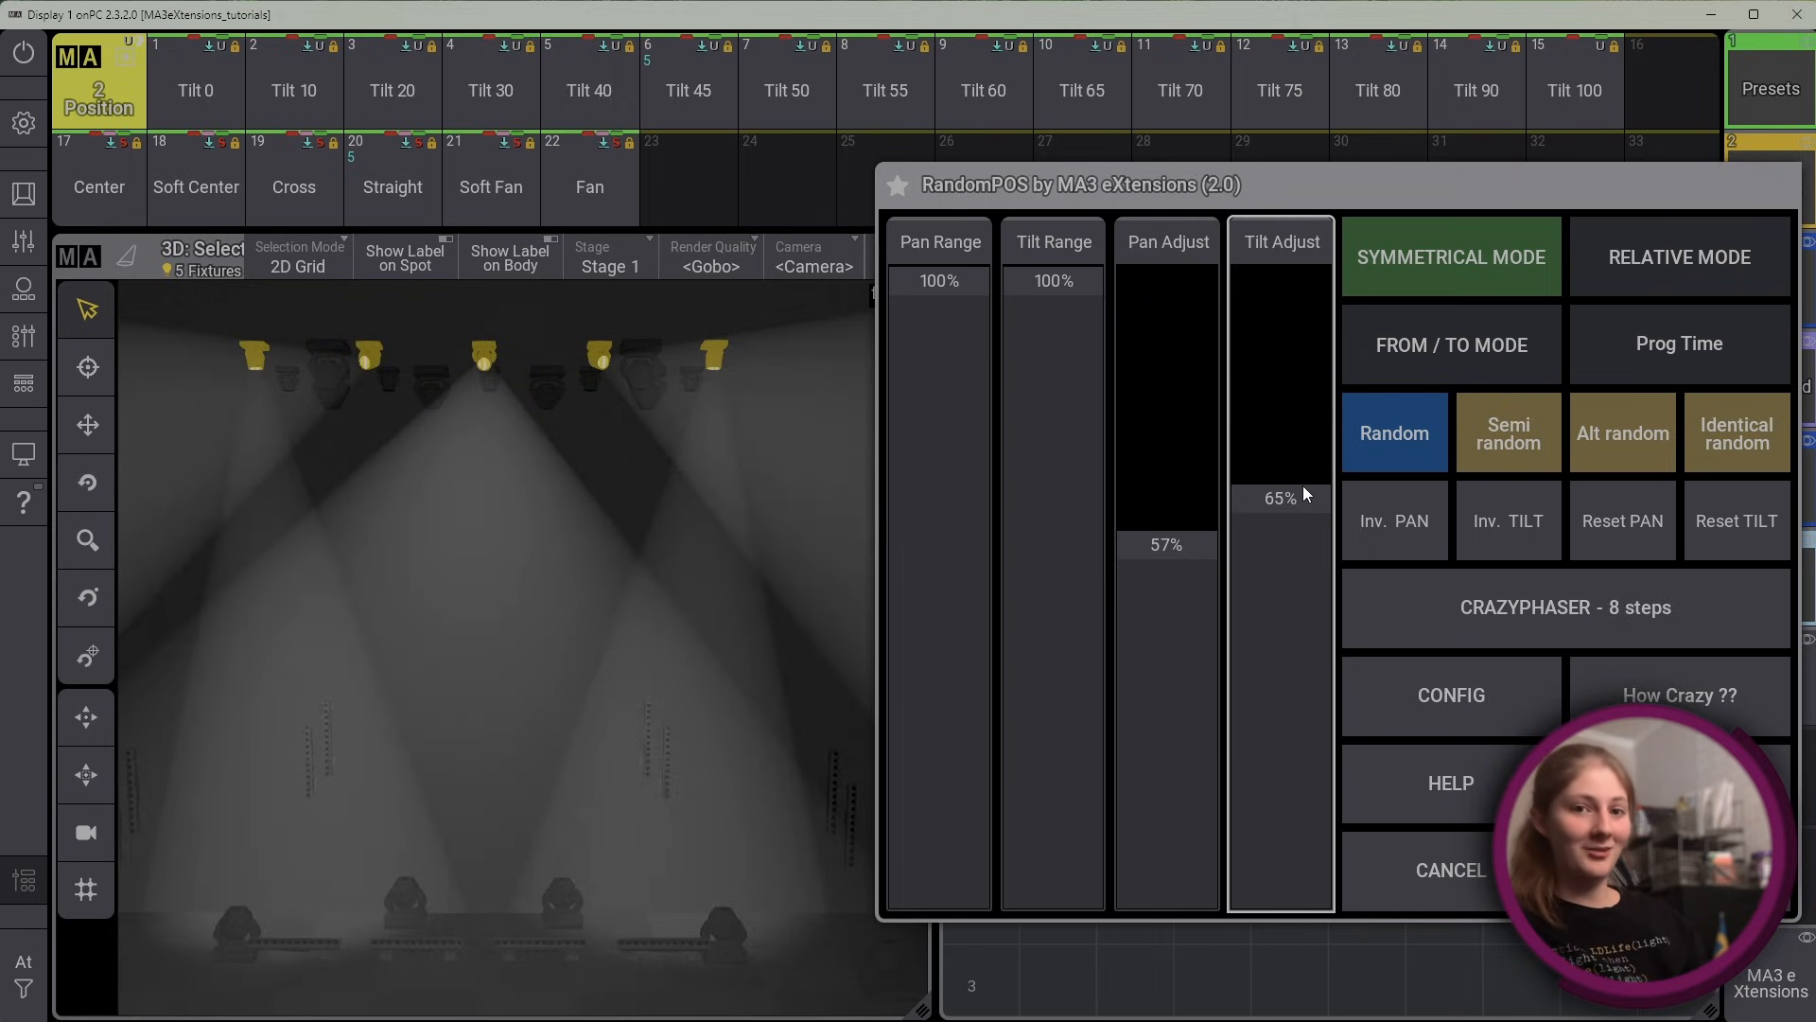
Try the Random, Semi random, Alt random and Identical random position variants with Symmetrical Mode on
click(1403, 433)
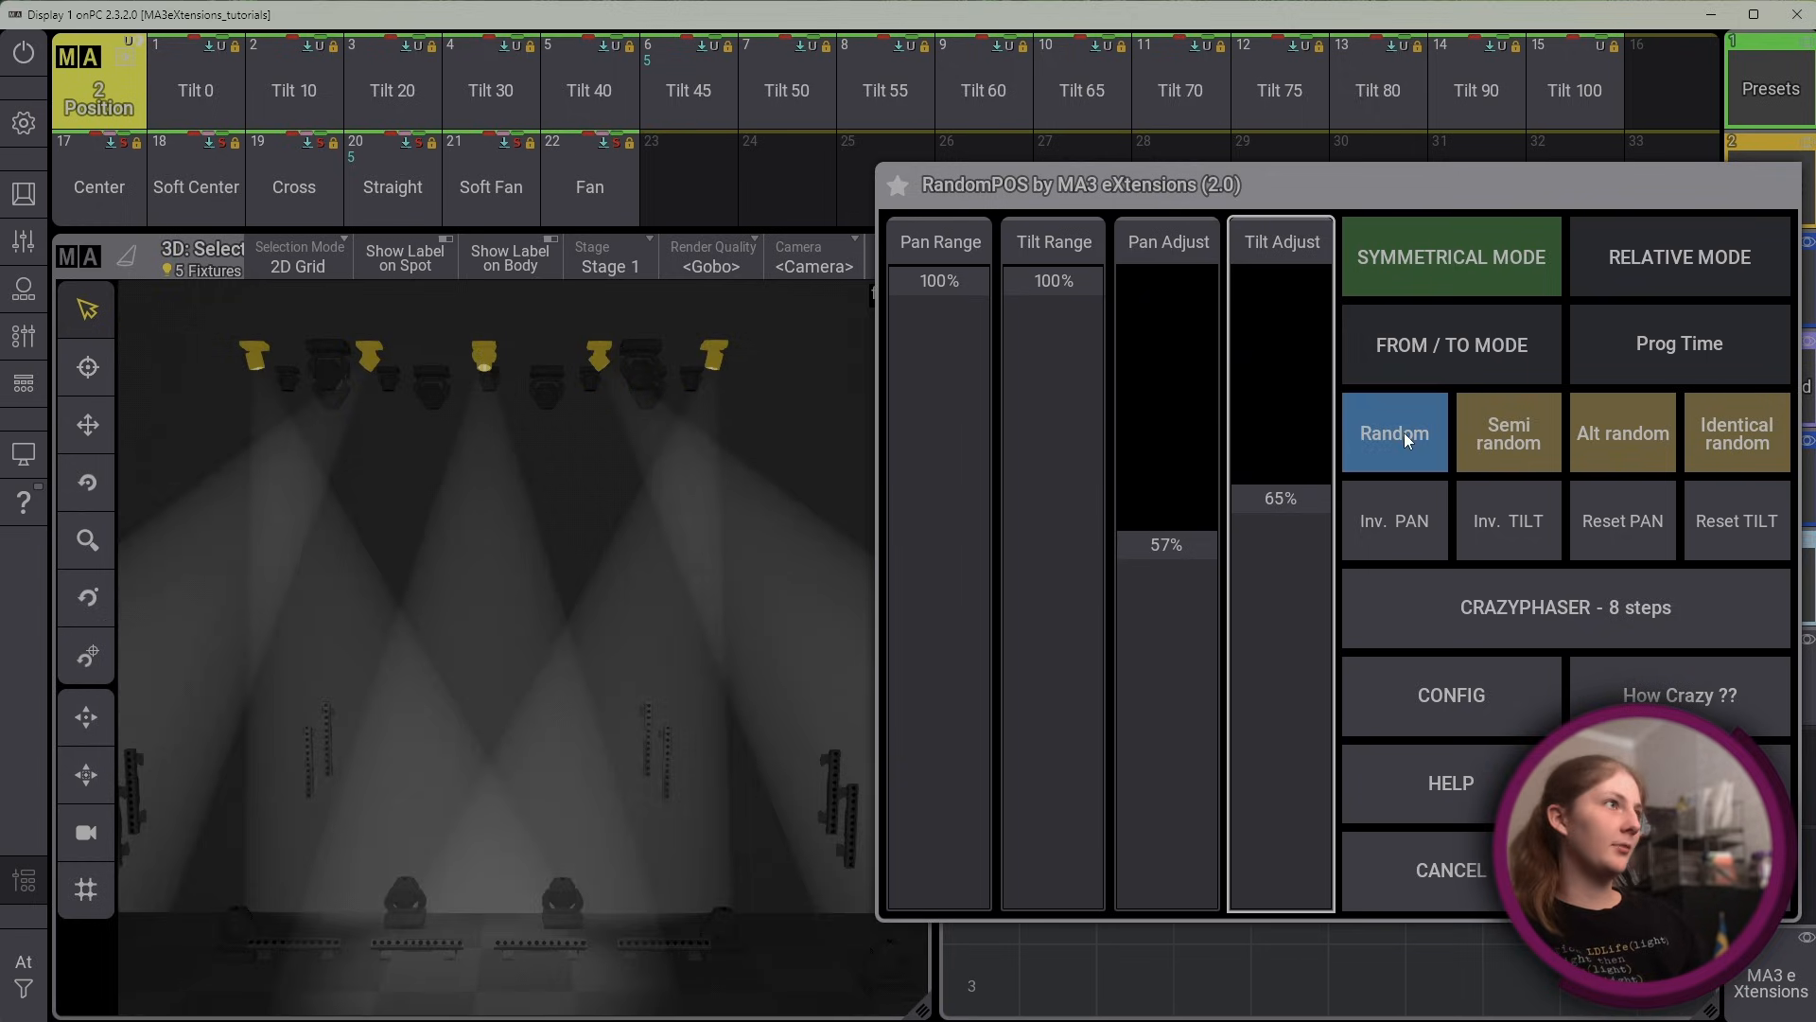
click(1492, 442)
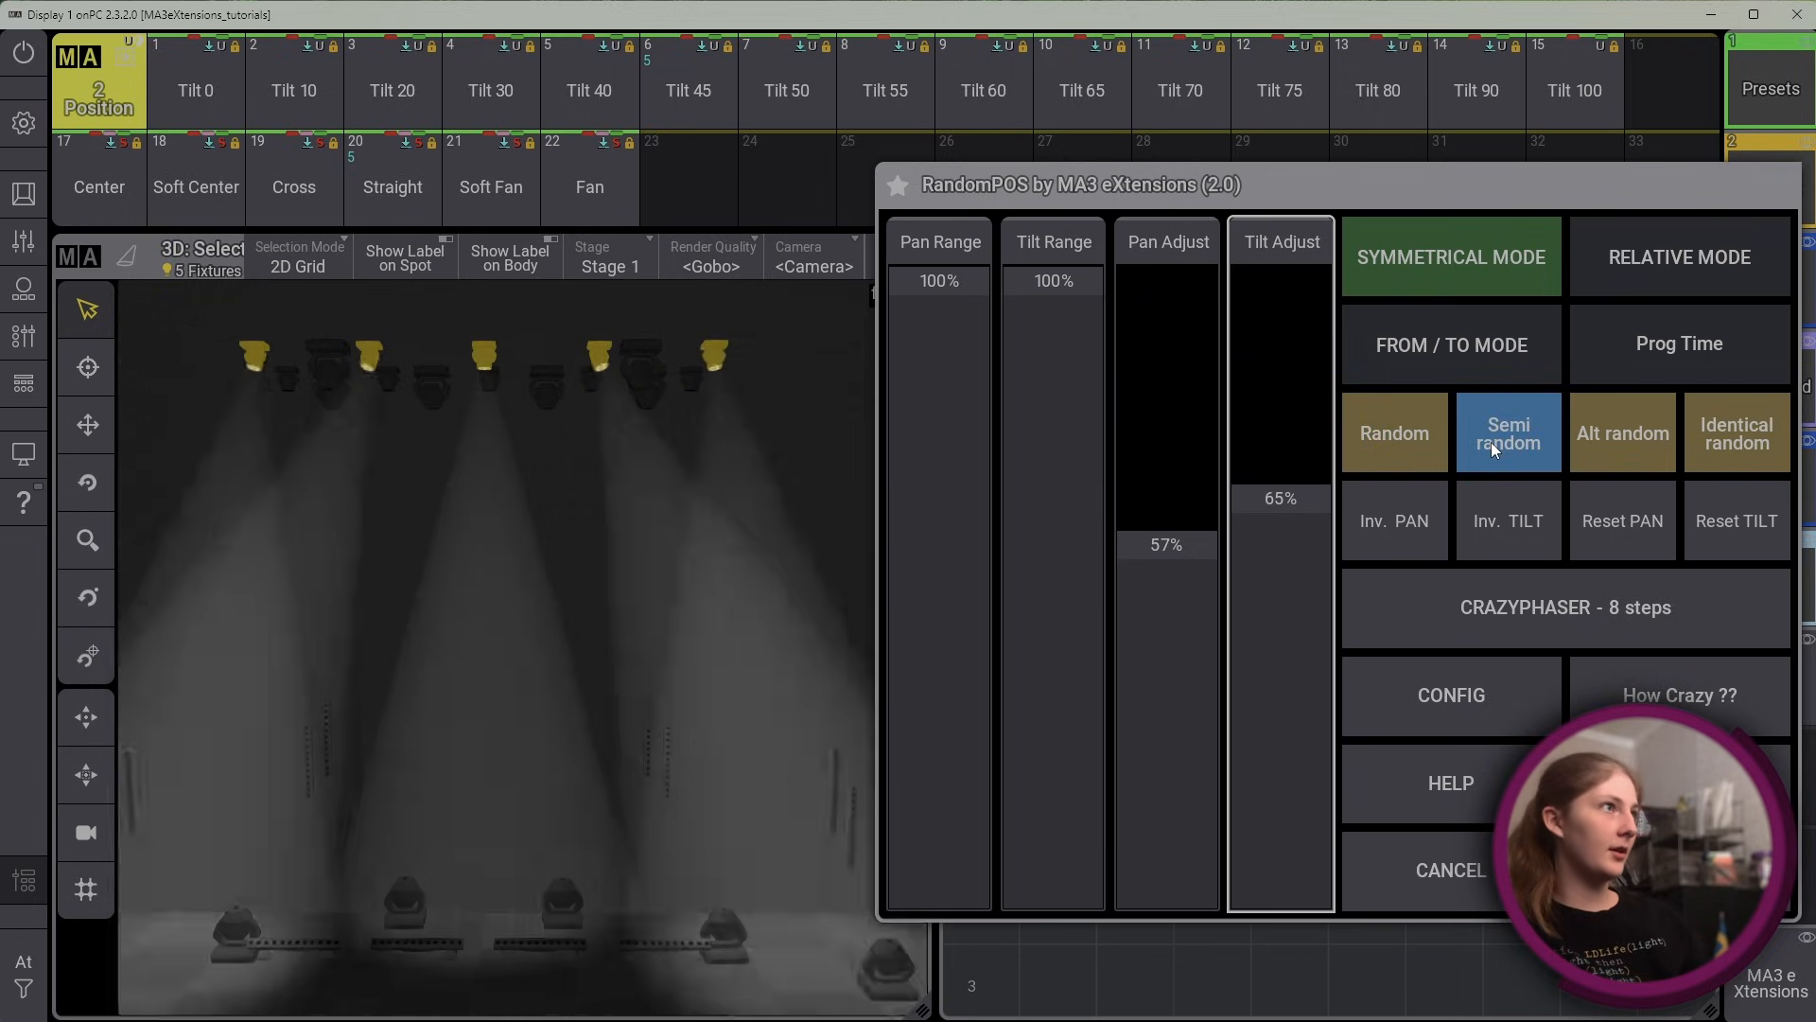
click(1648, 447)
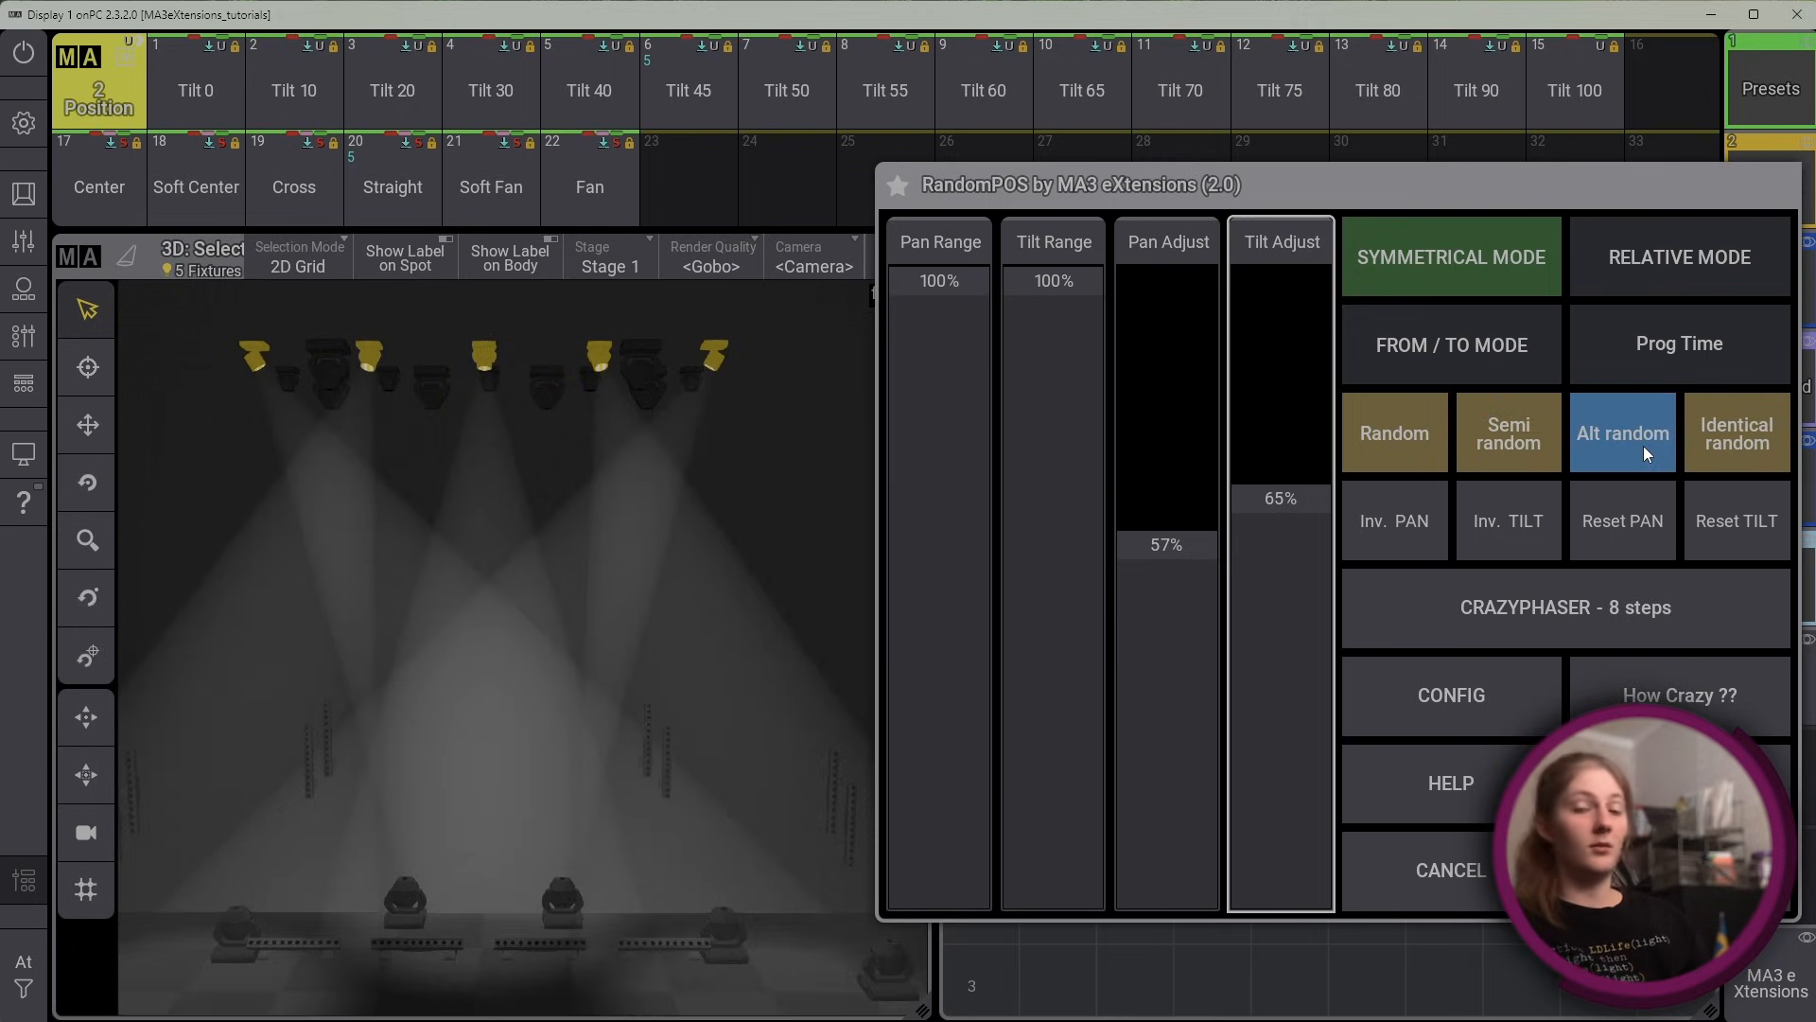
click(1716, 405)
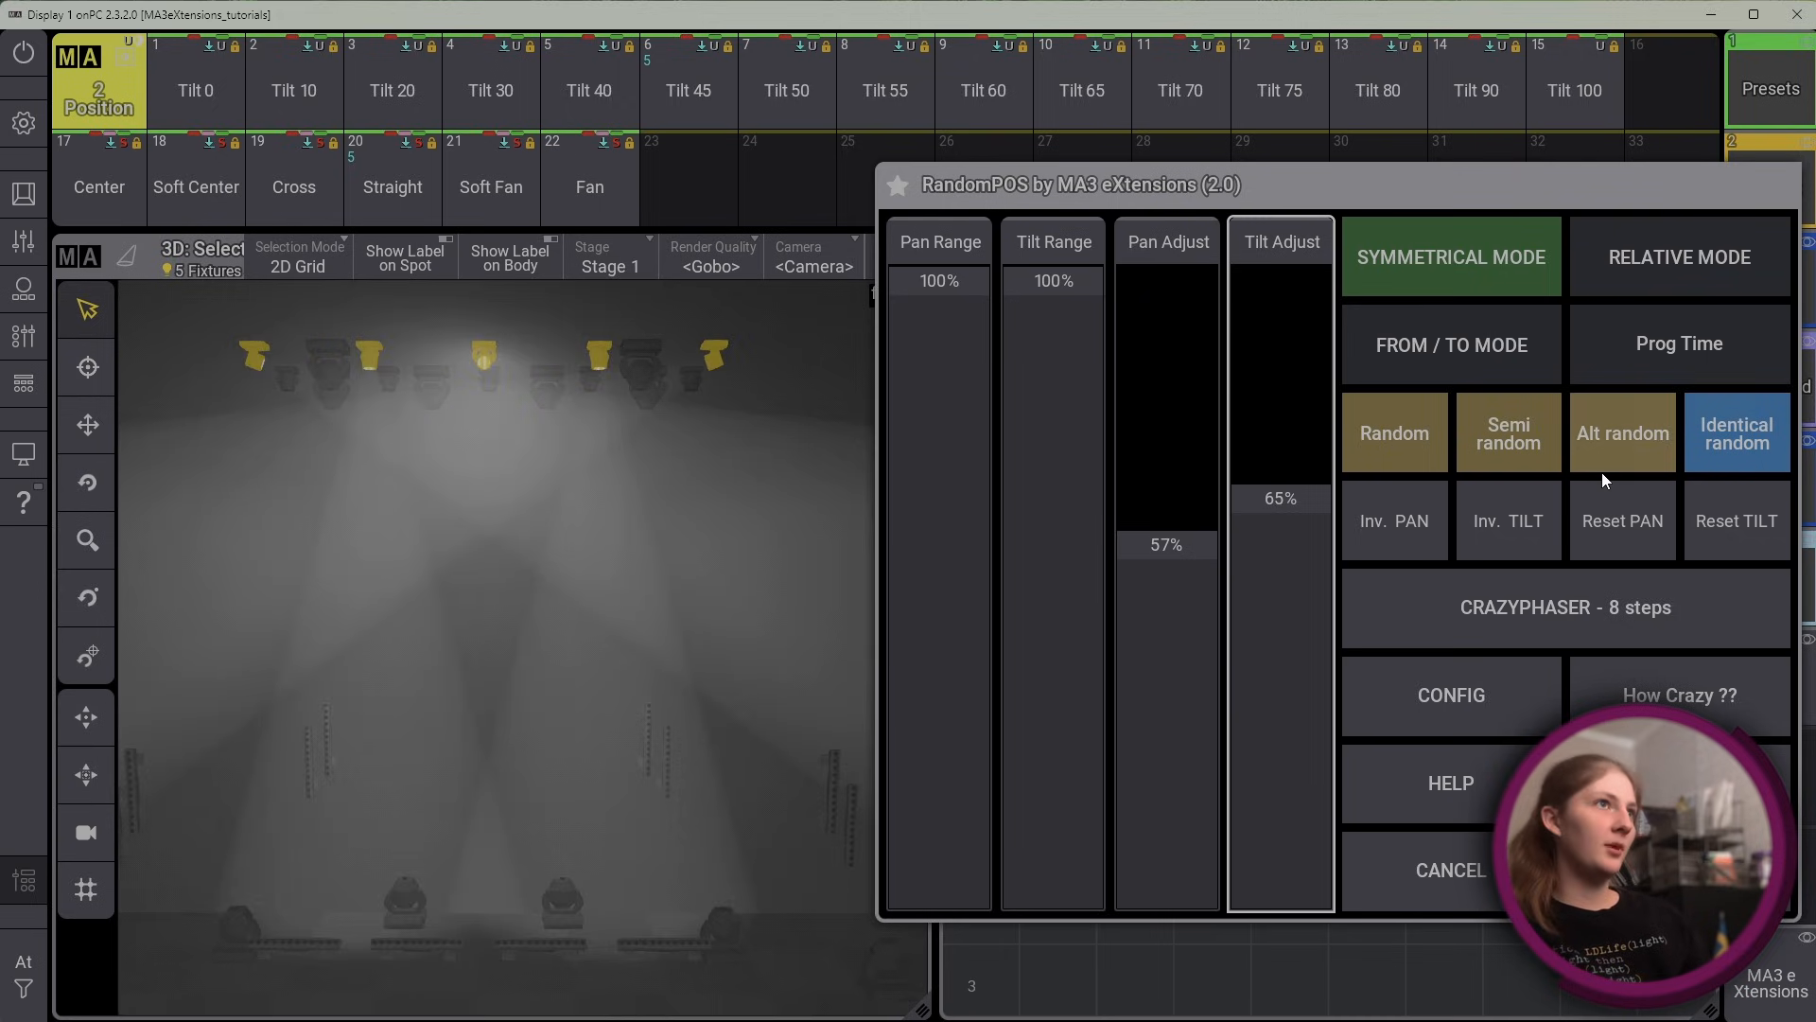
Turn off Symmetrical Mode and try the Random, Semi random, Alt random and Identical random variants without symmetry
click(1462, 252)
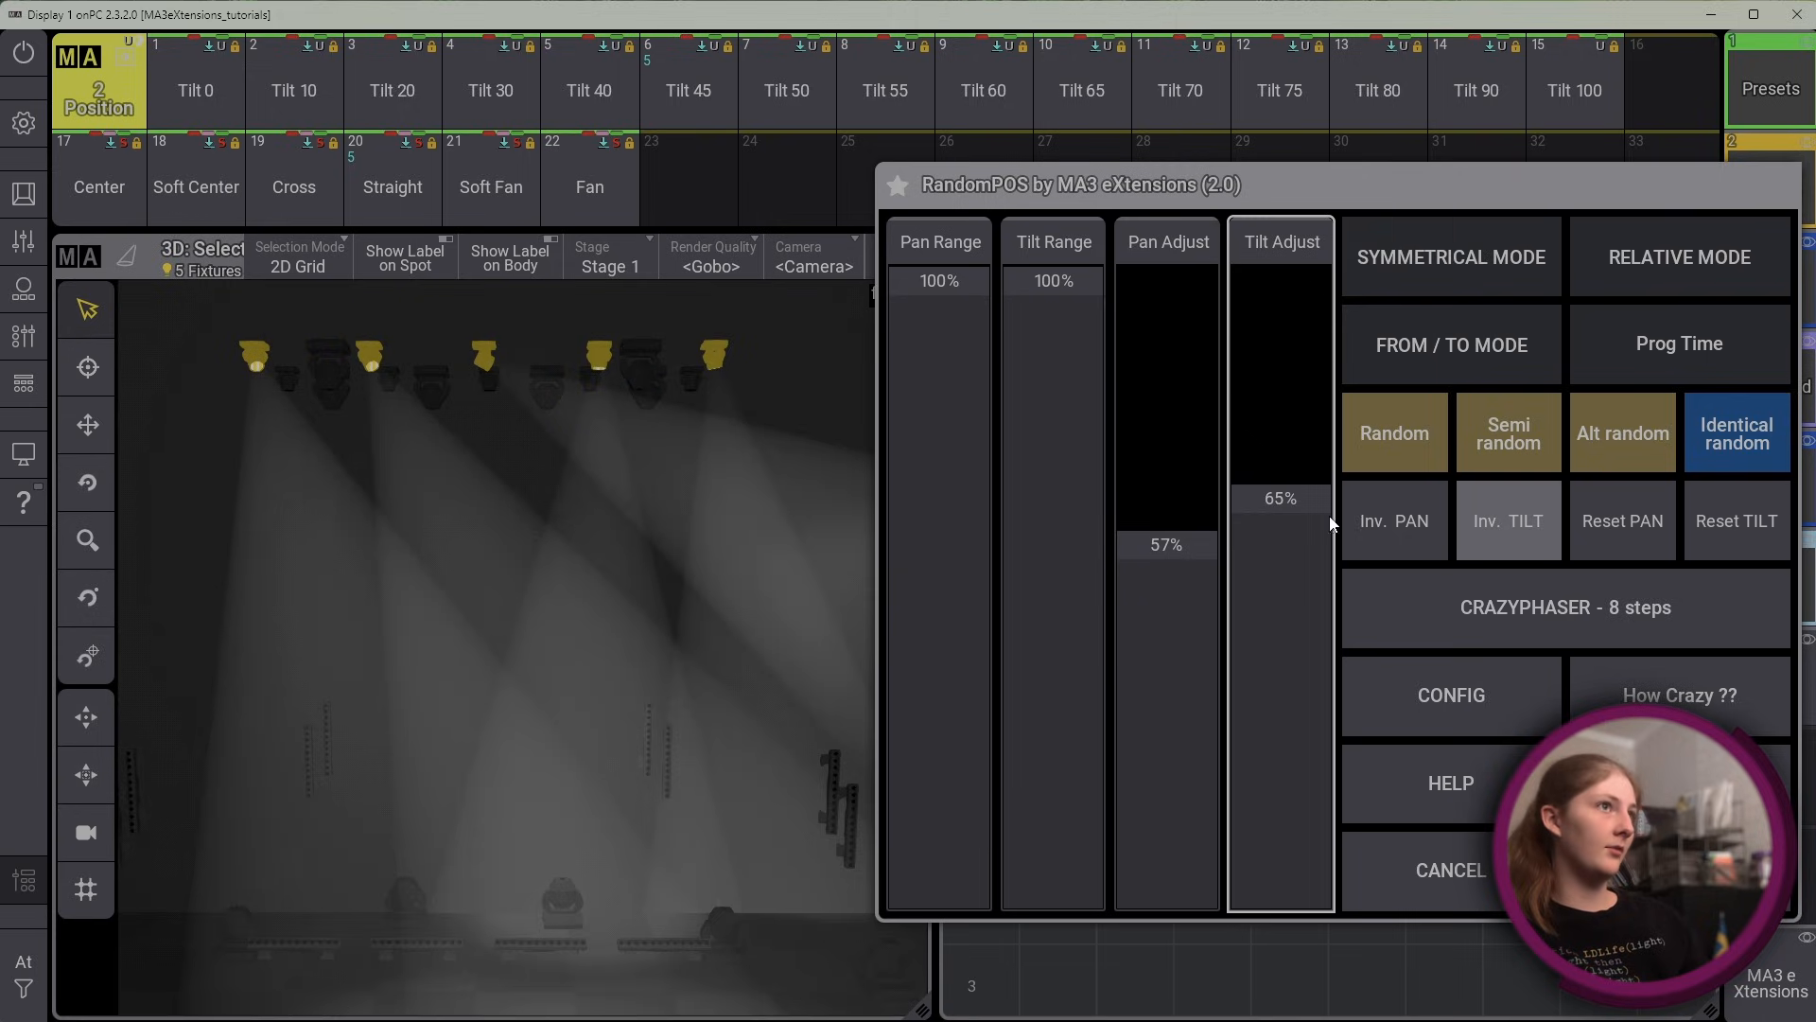
click(1377, 451)
click(1491, 446)
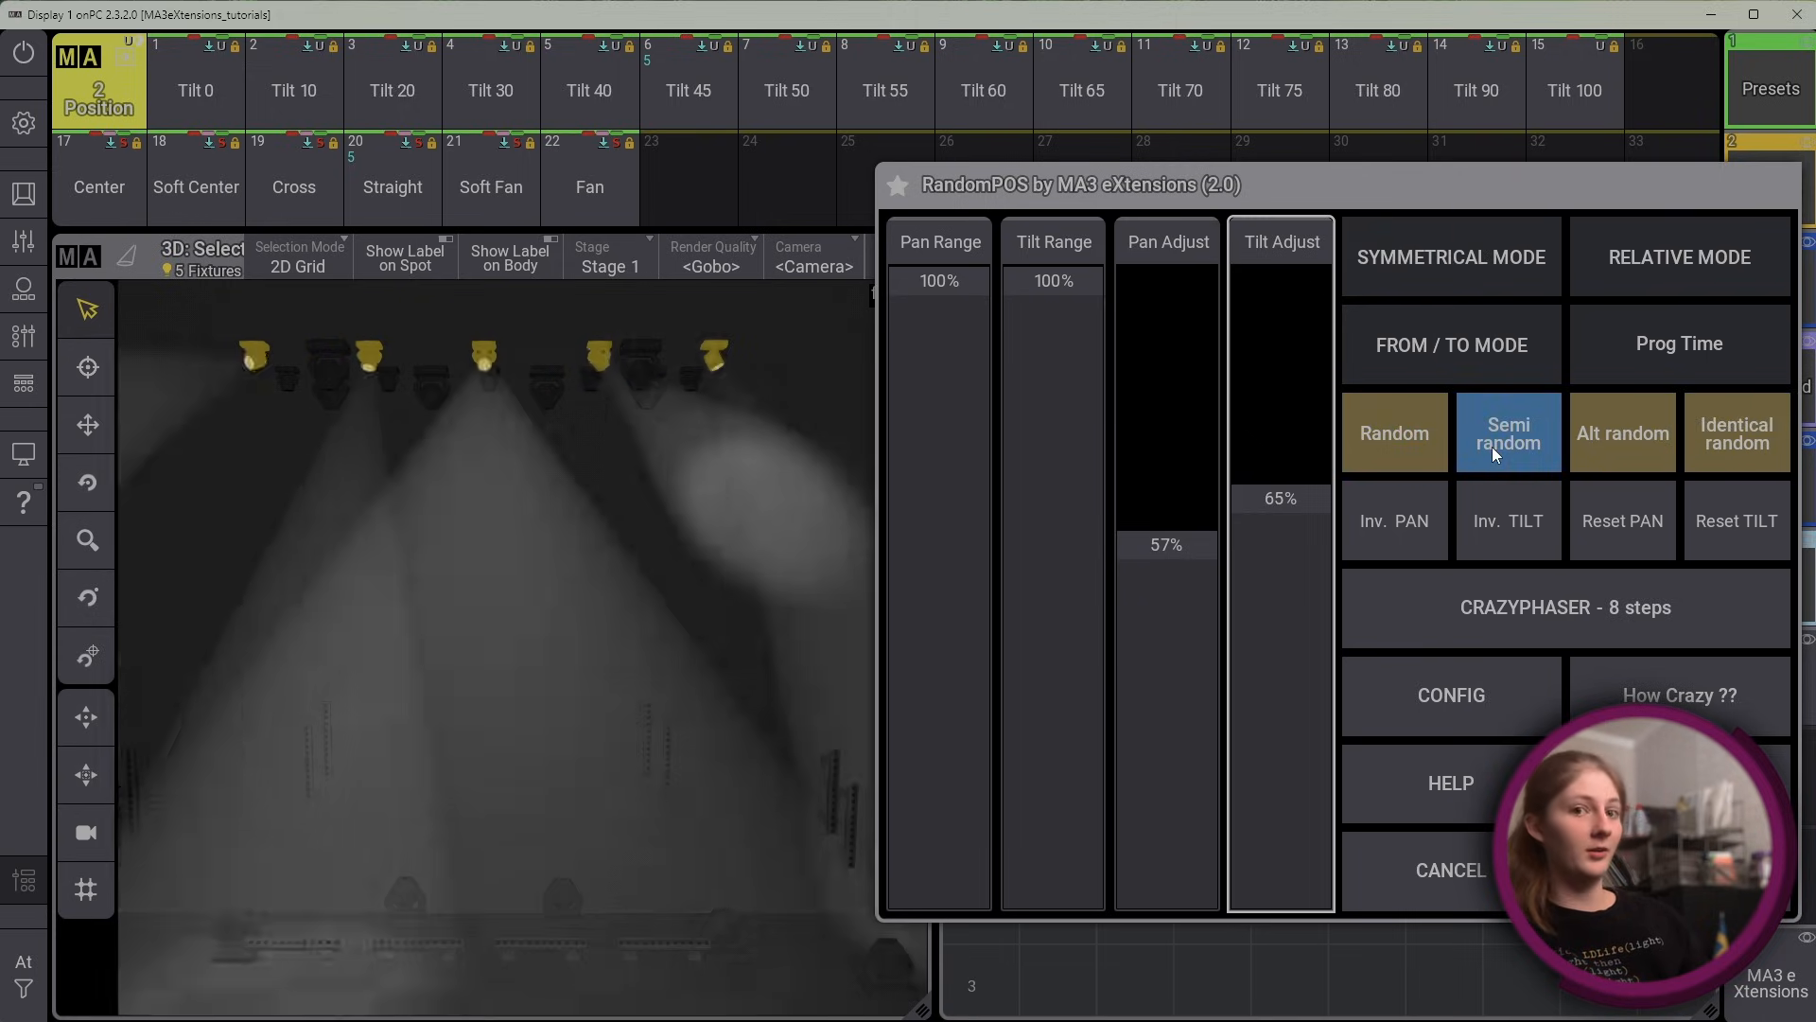
click(1667, 450)
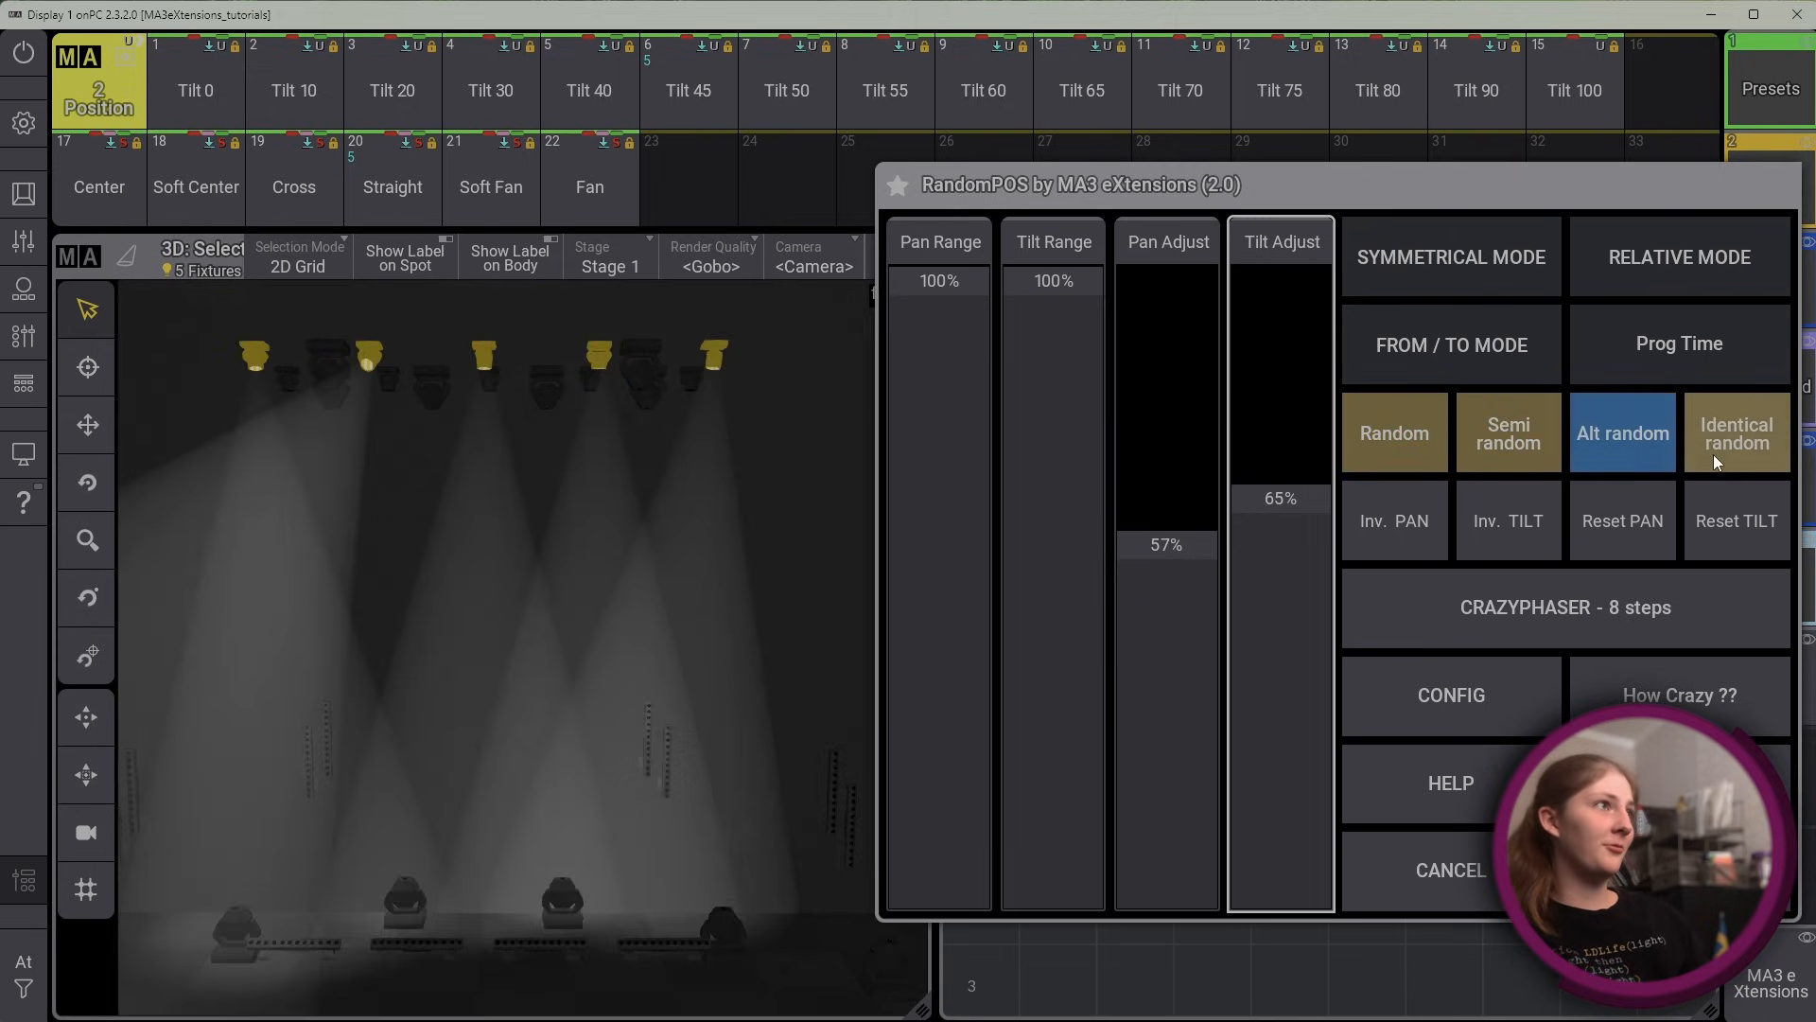
click(1713, 454)
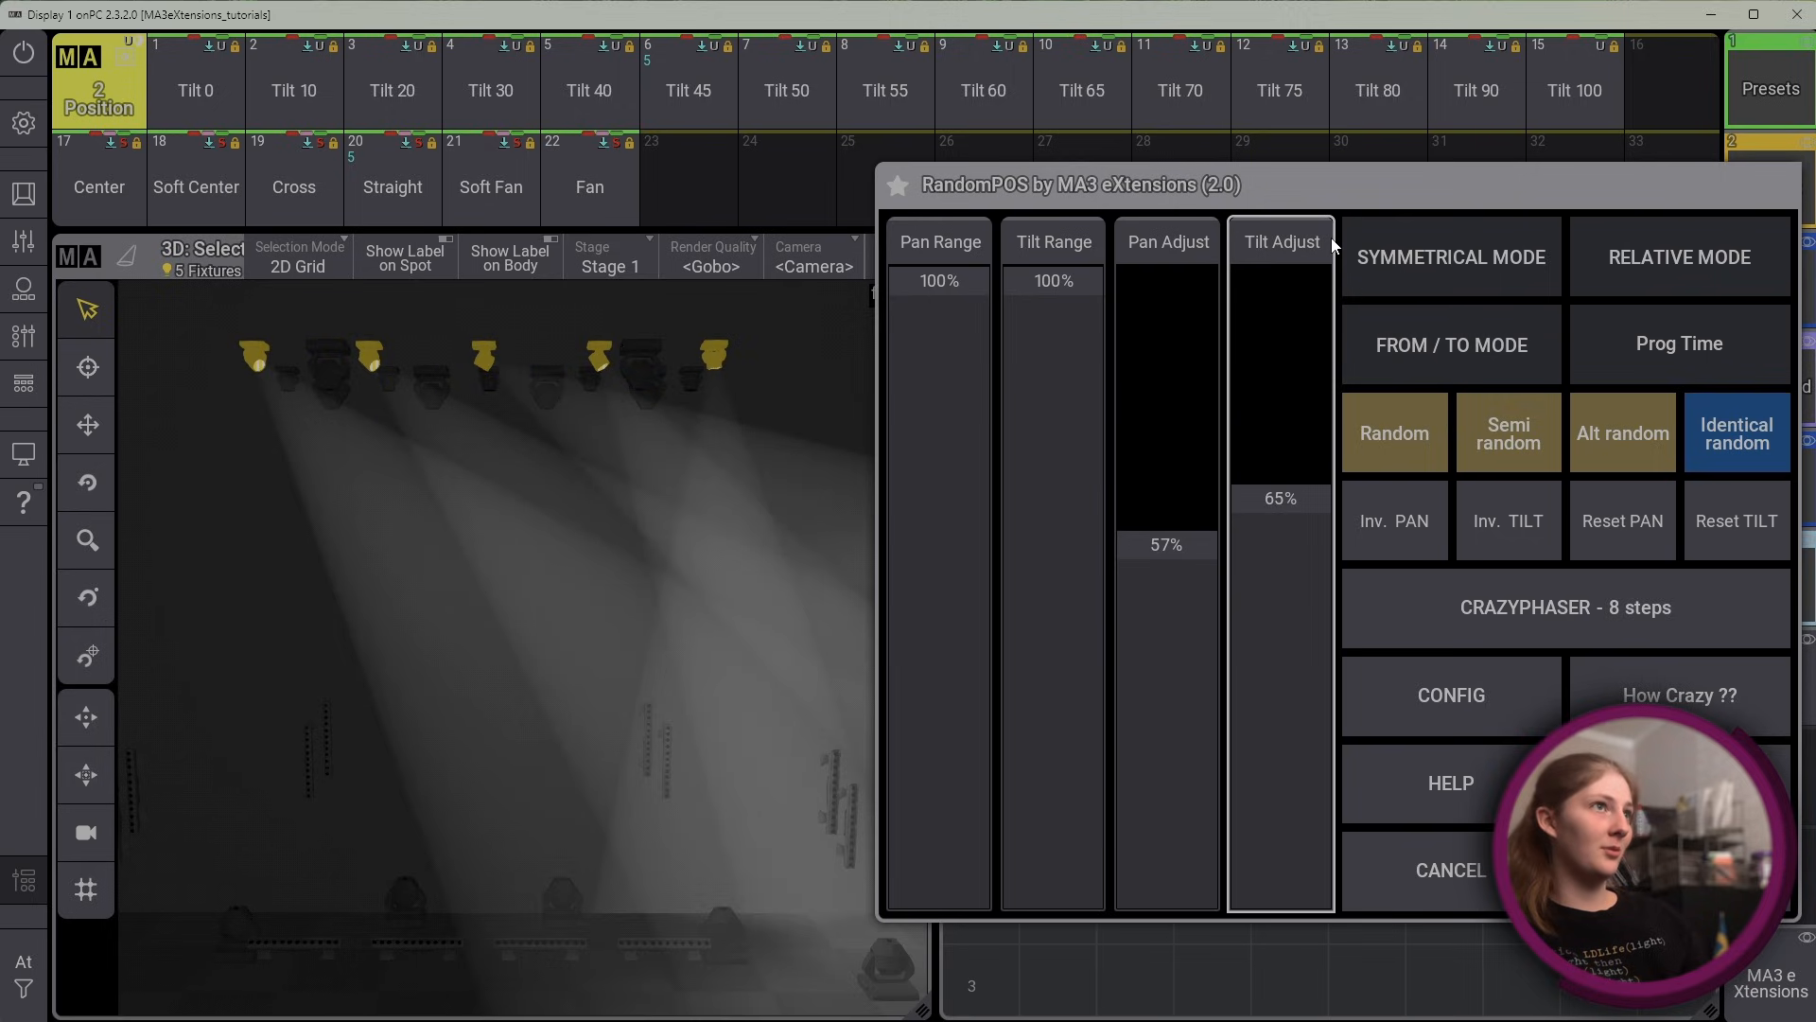
Turn Symmetrical Mode back on and try inverting the pan twice and the tilt once
click(1420, 278)
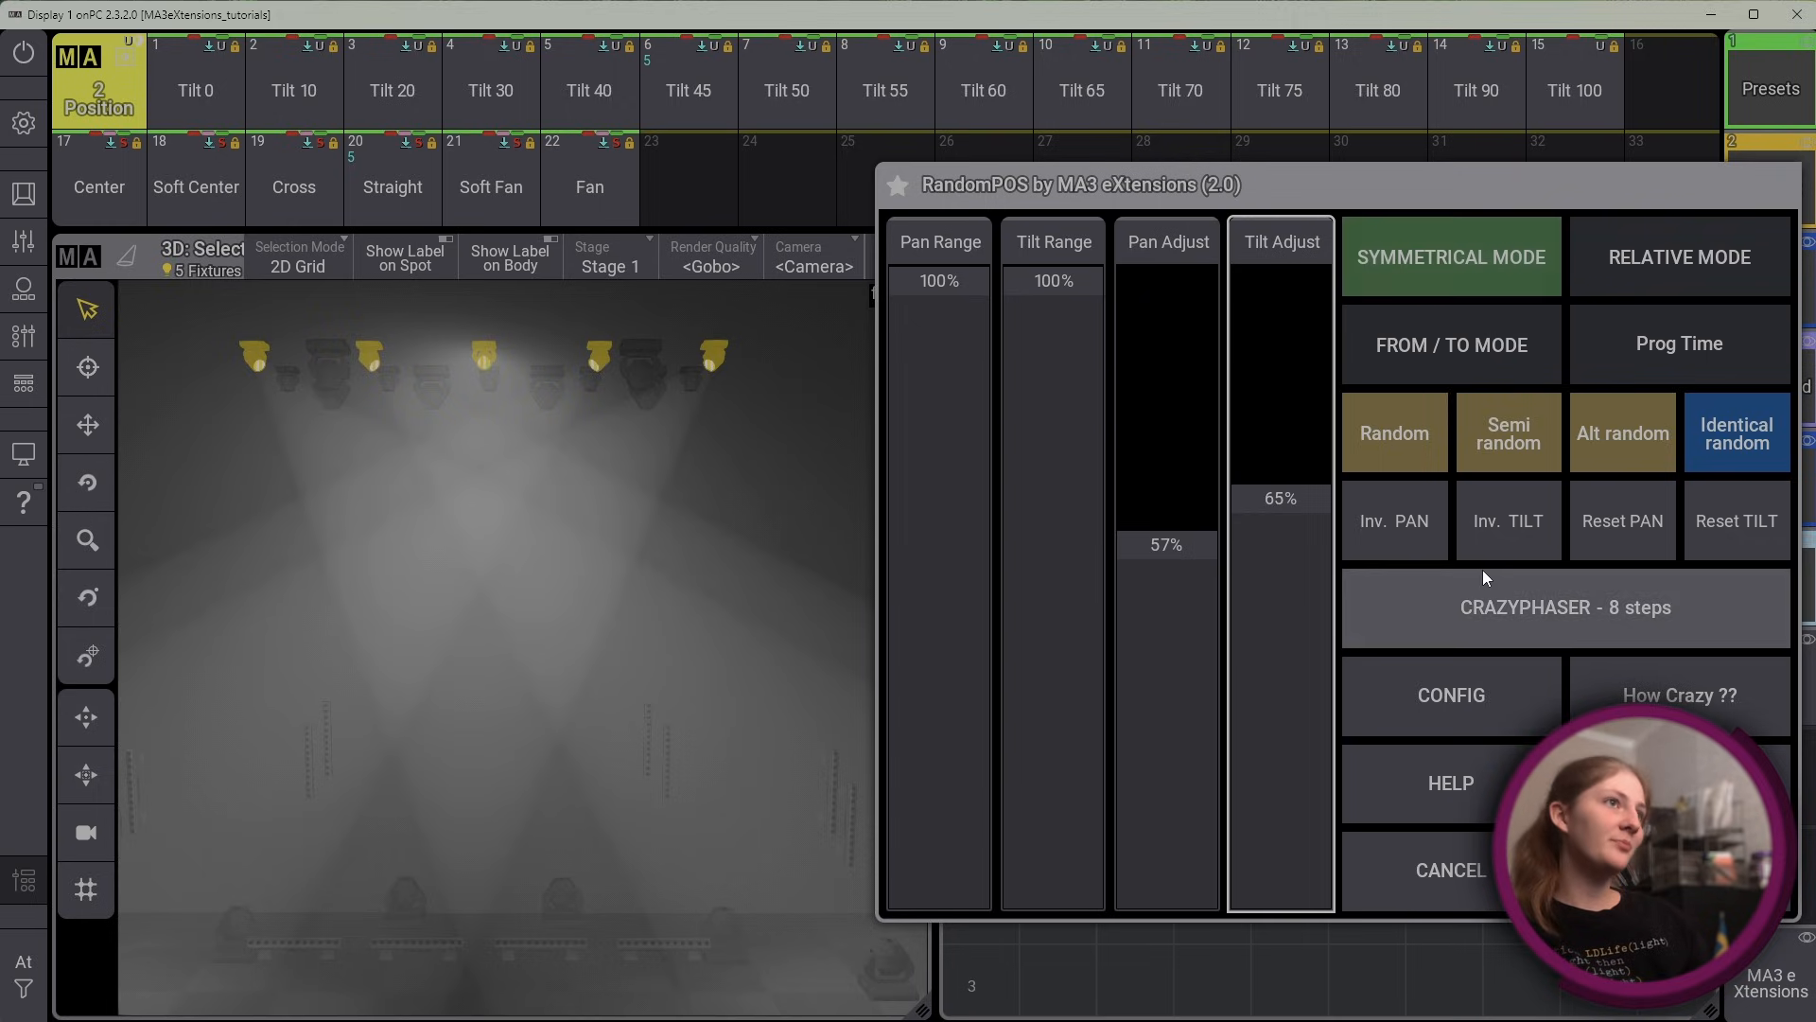
click(1412, 515)
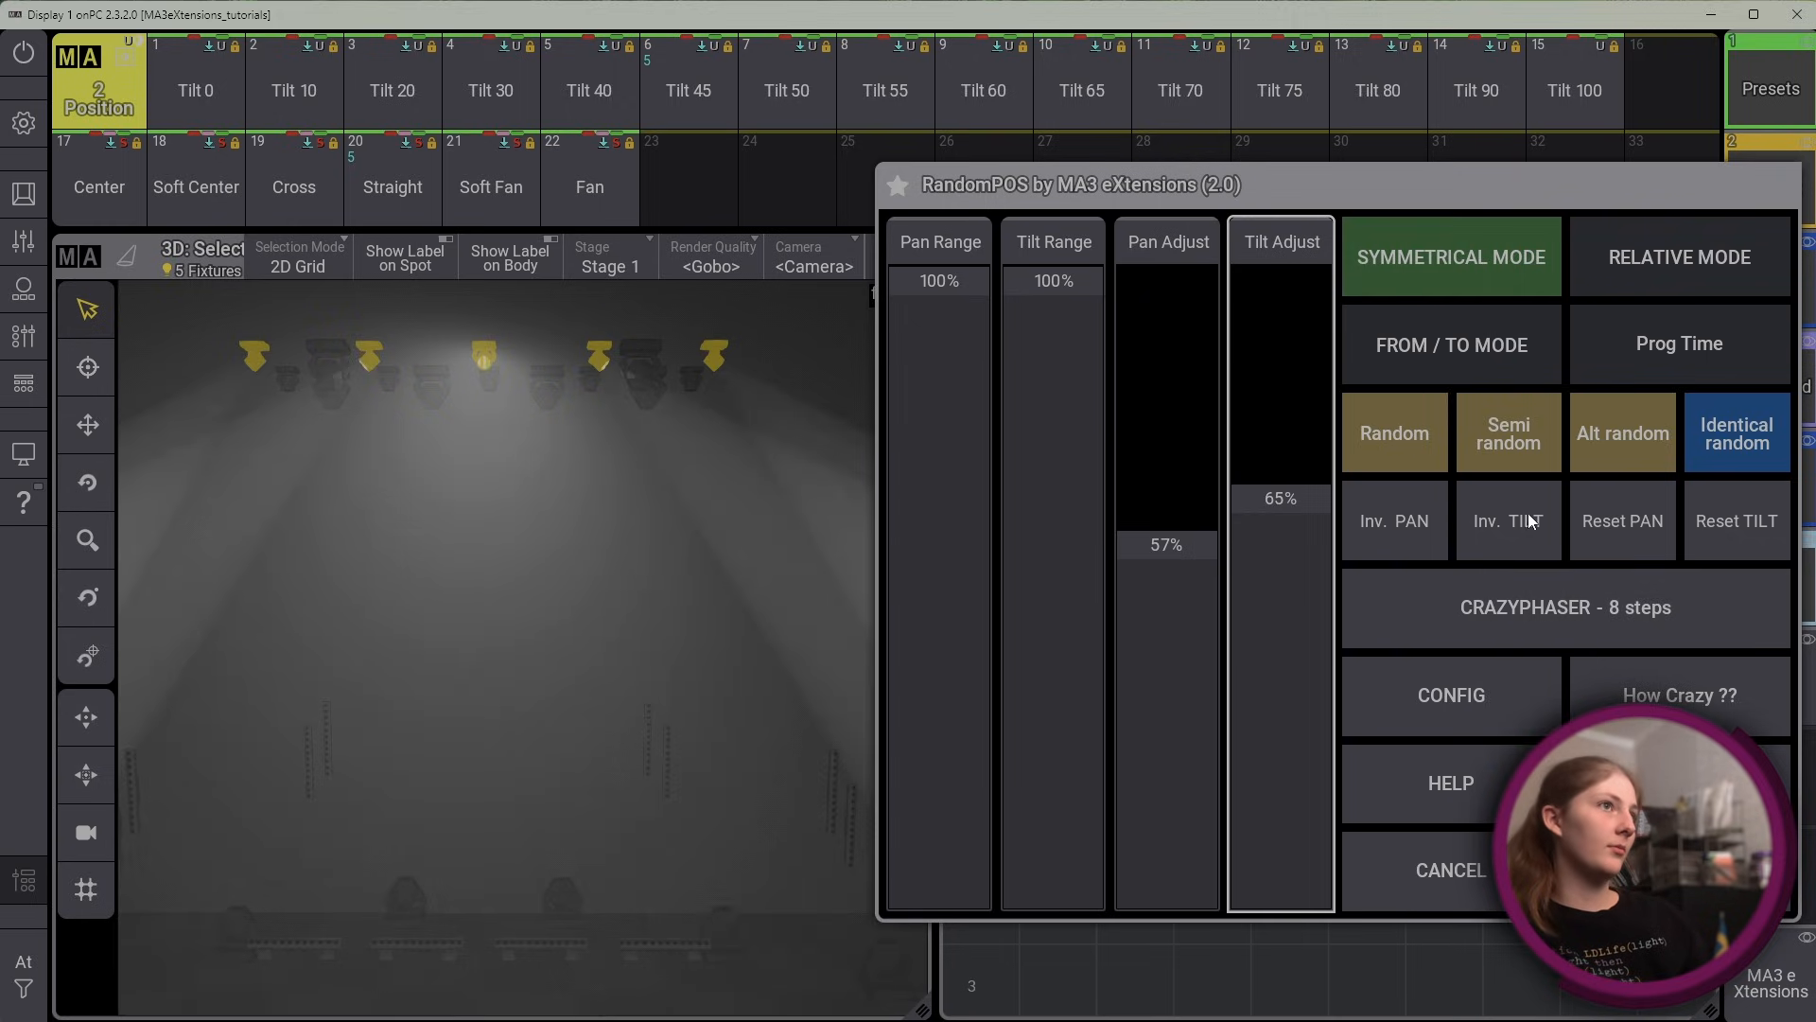
click(1391, 527)
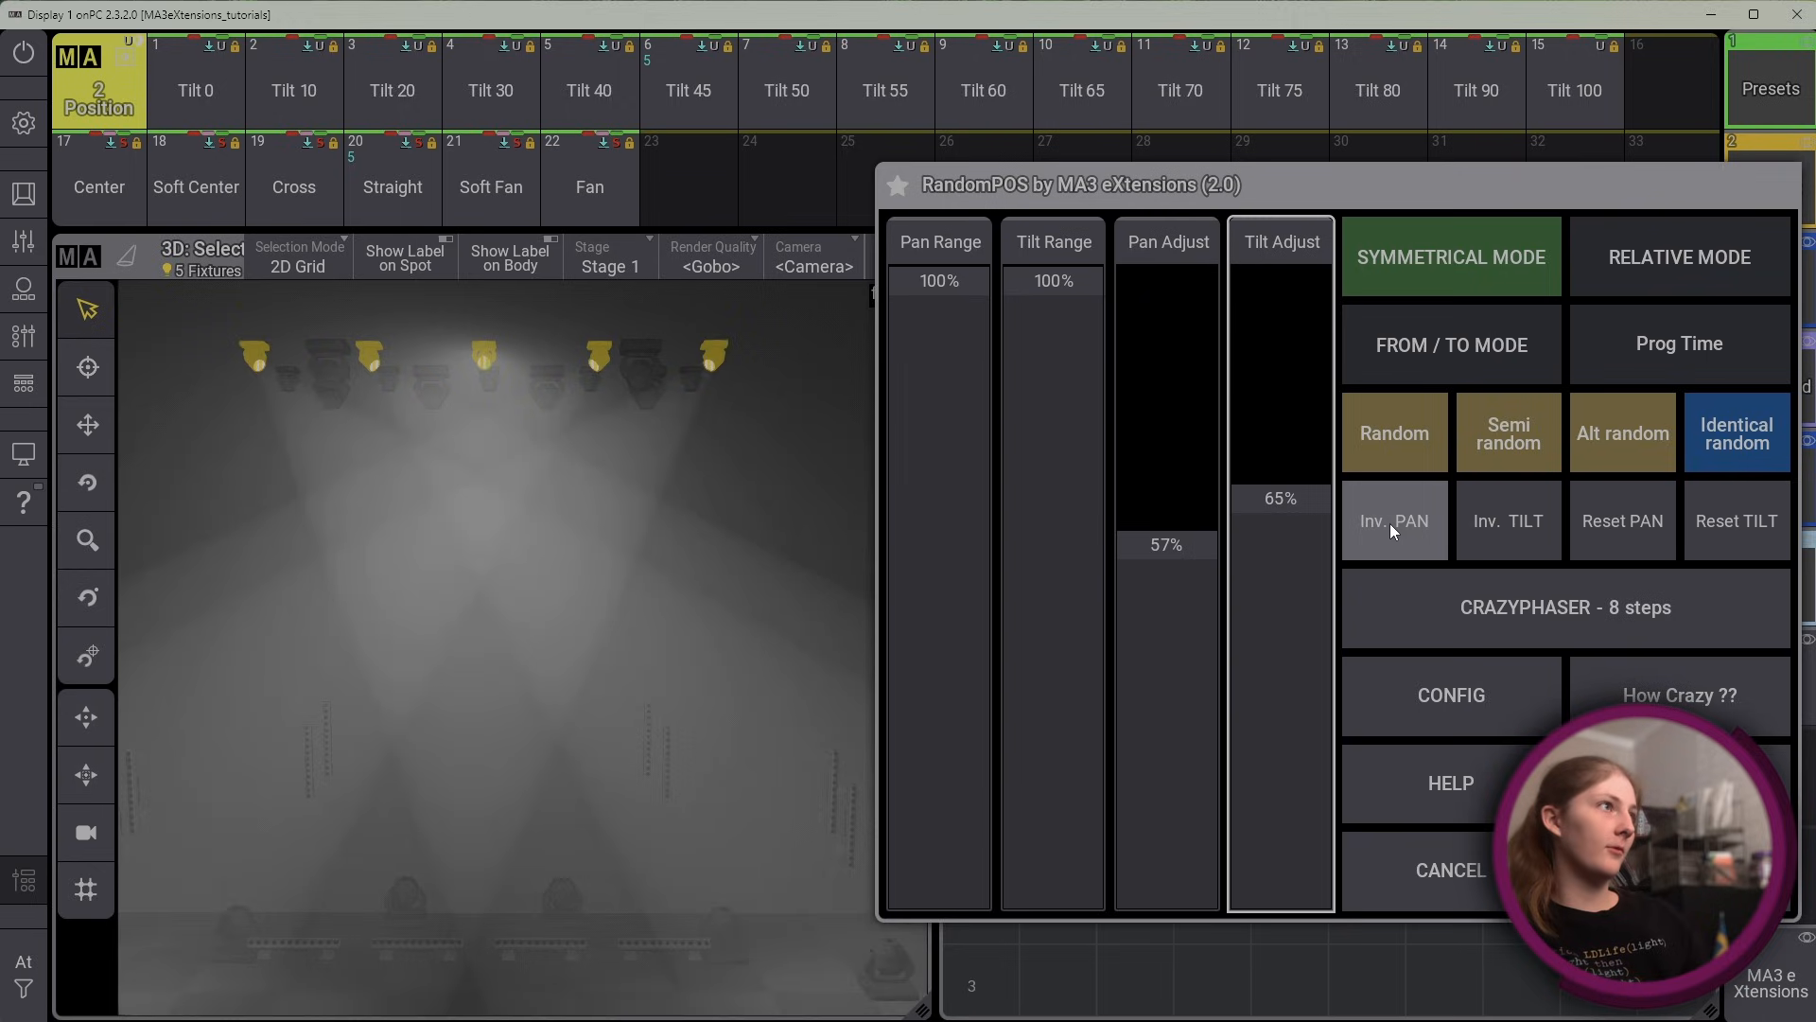
click(1532, 524)
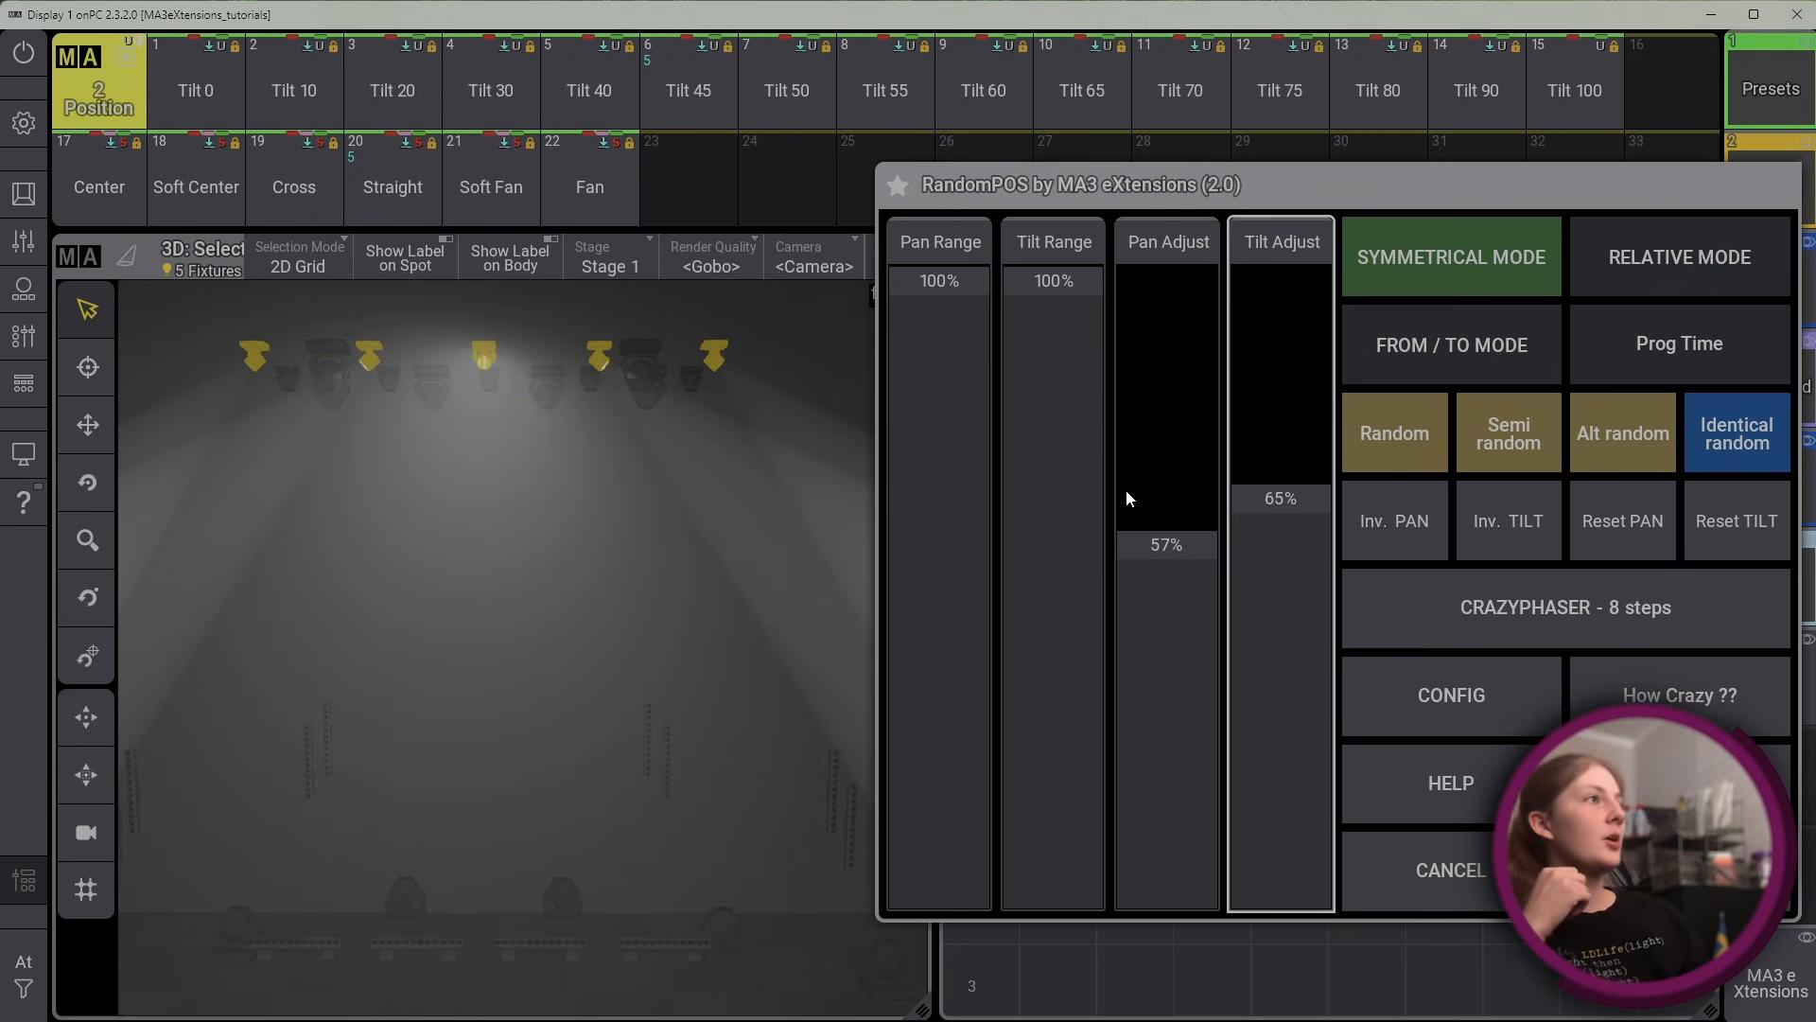
Cancel the plugin and apply the Tilt 50 and Cross position presets to the selected fixtures
click(1404, 856)
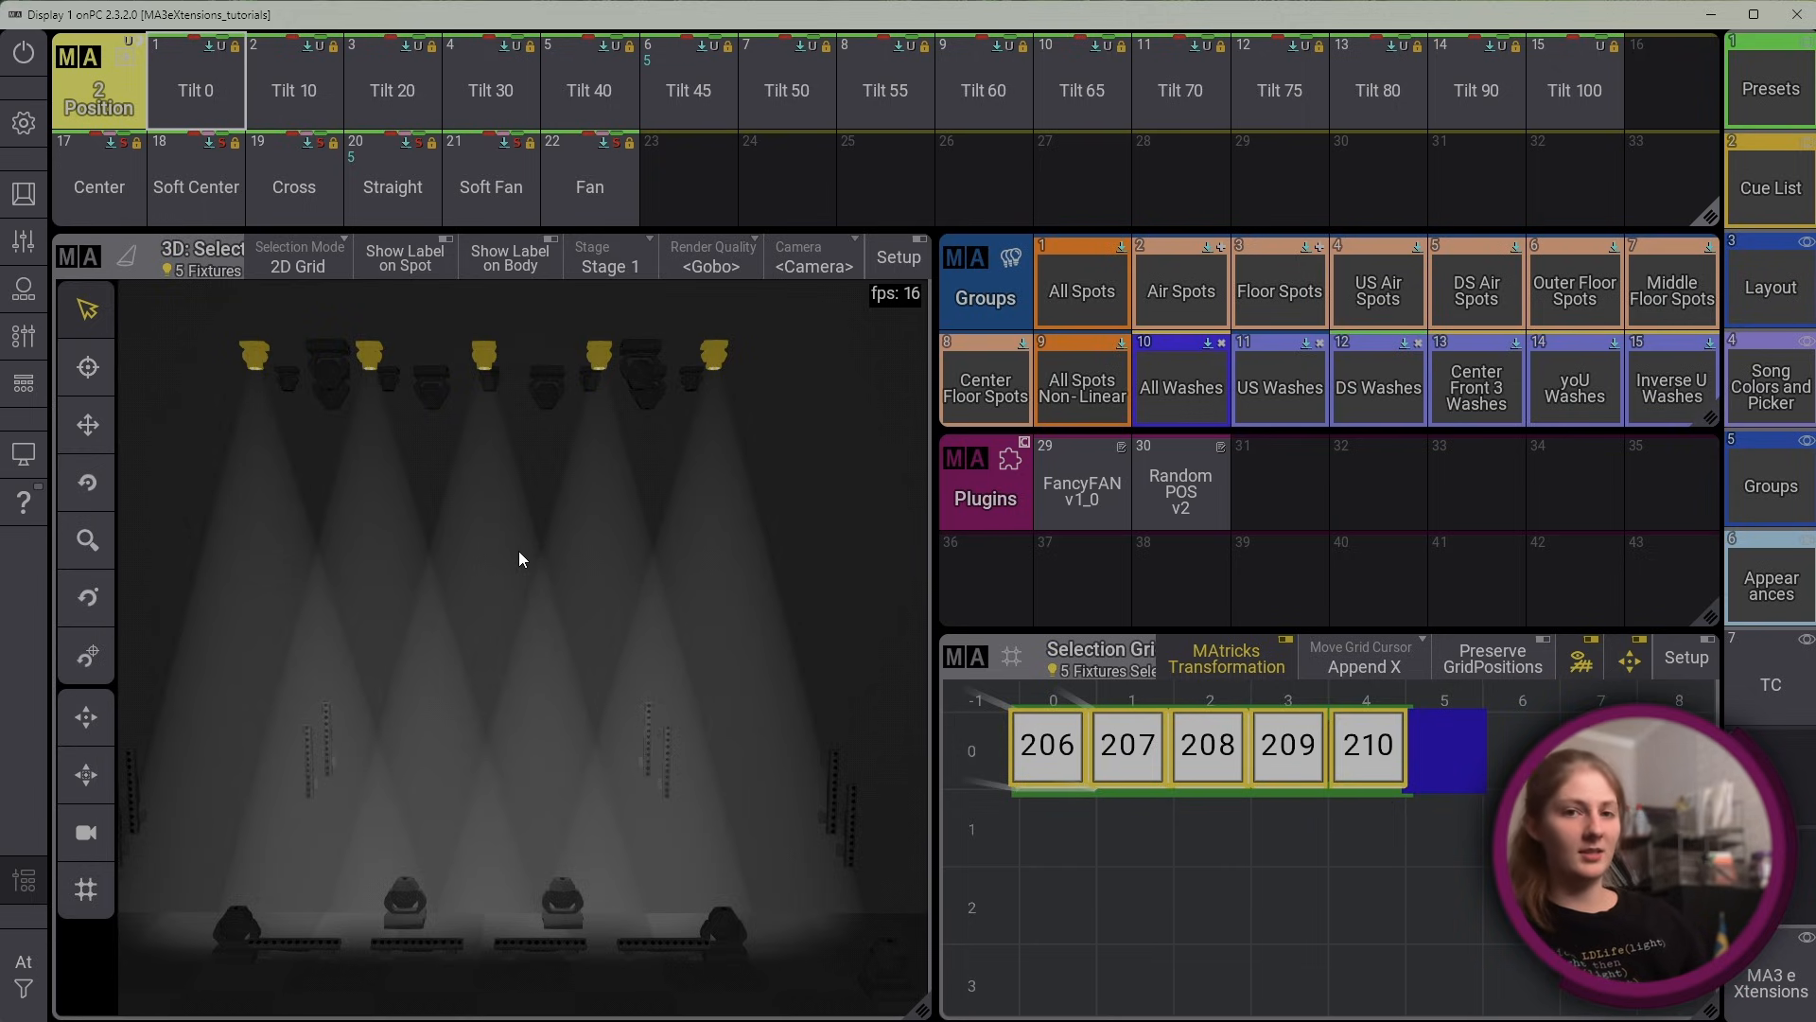
click(808, 108)
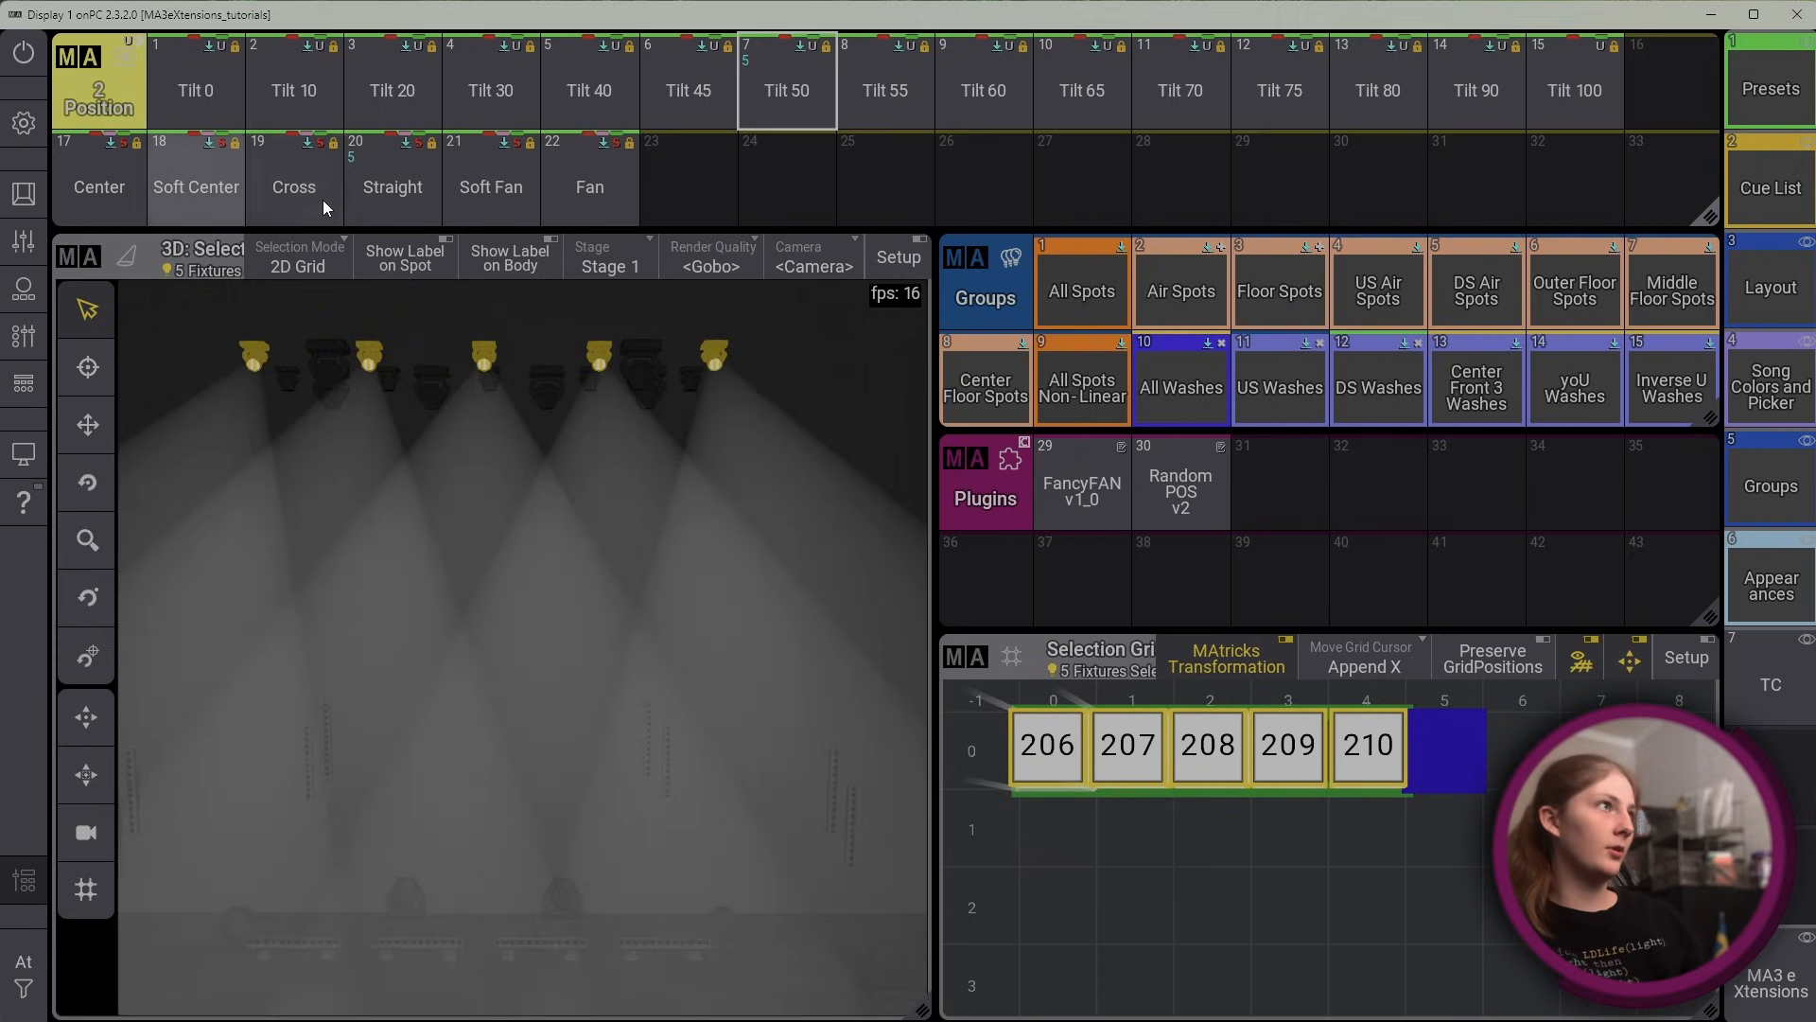
click(323, 199)
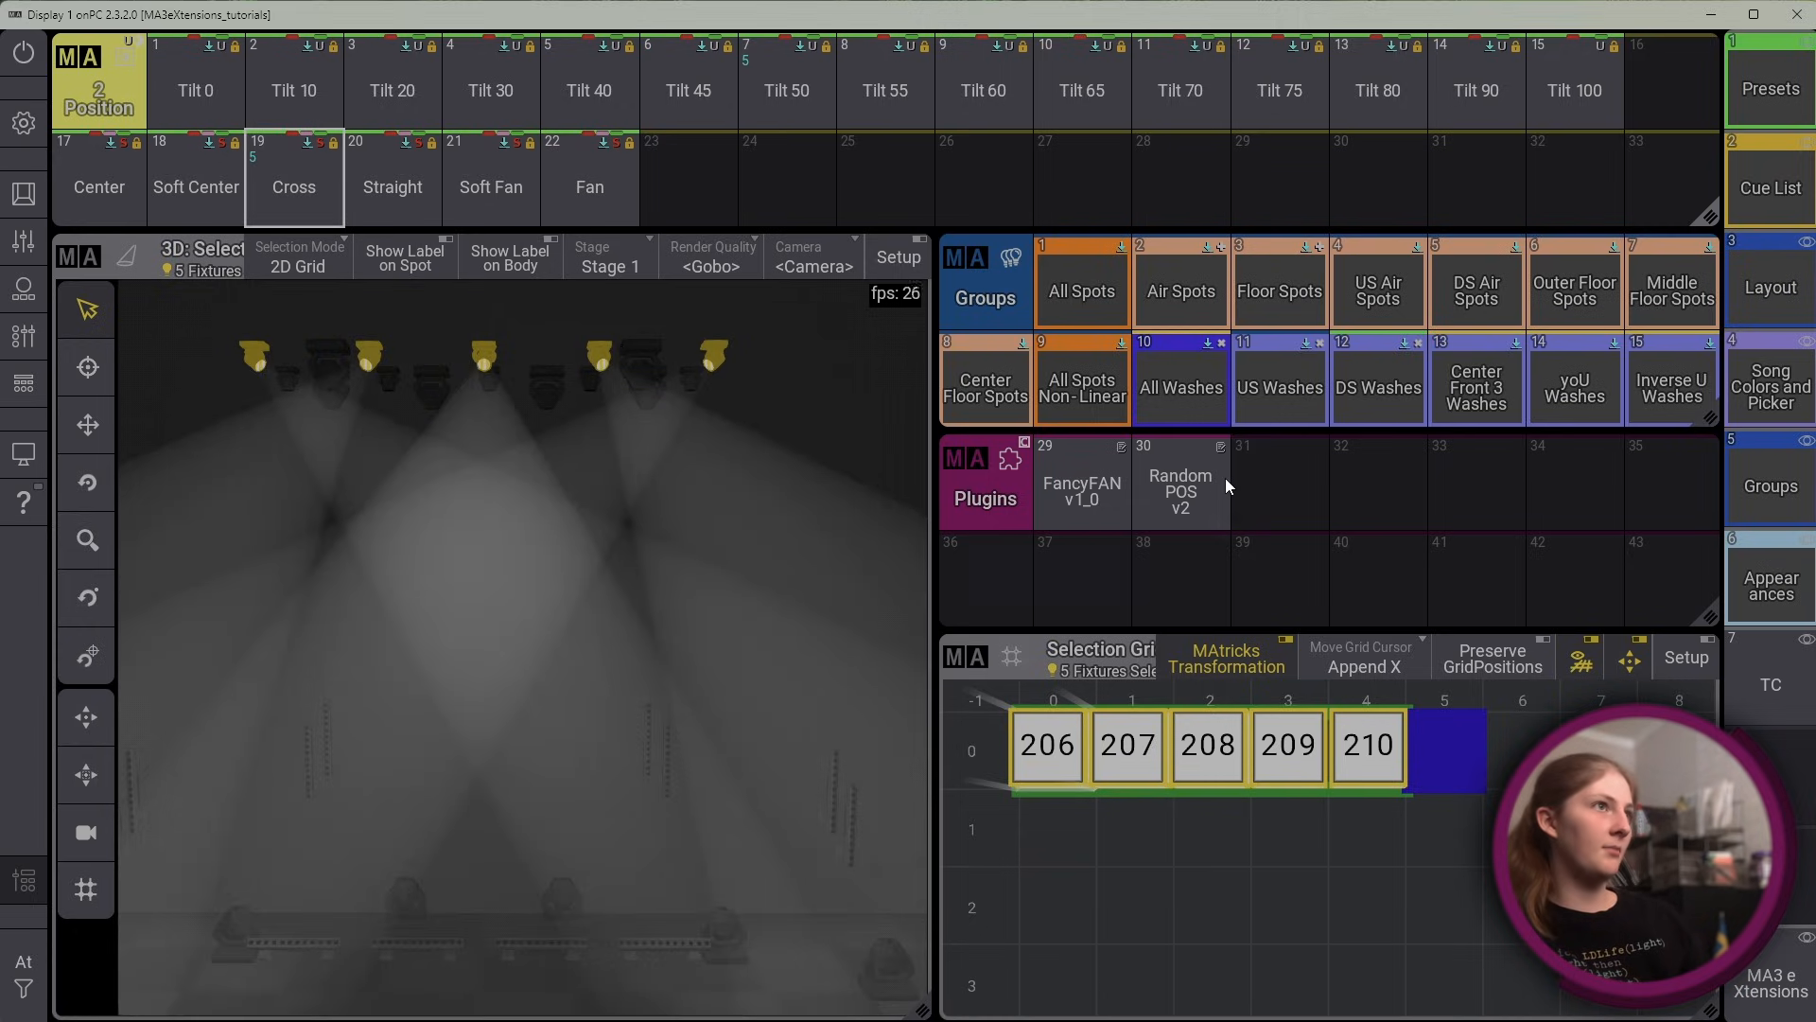
Reopen RandomPOS v2, moving its window clear of the stage view, generate Random positions and reset their pan and tilt
click(1224, 482)
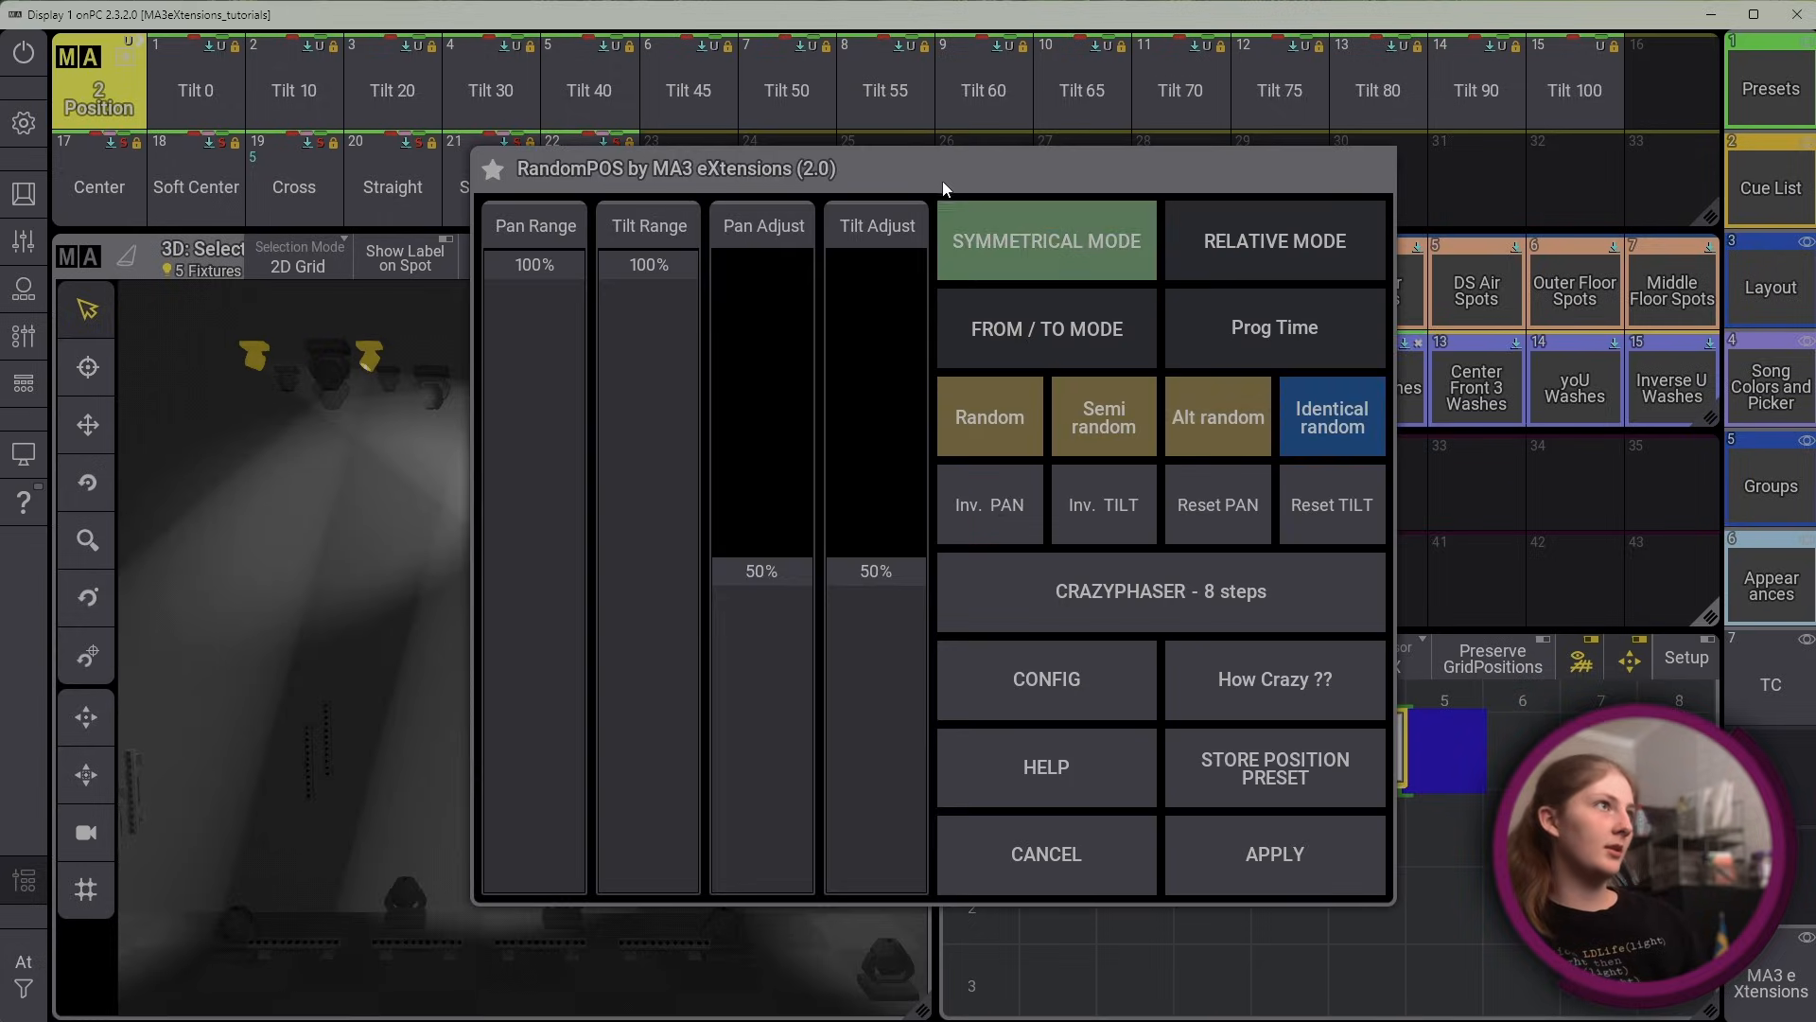
drag(942, 180, 1285, 150)
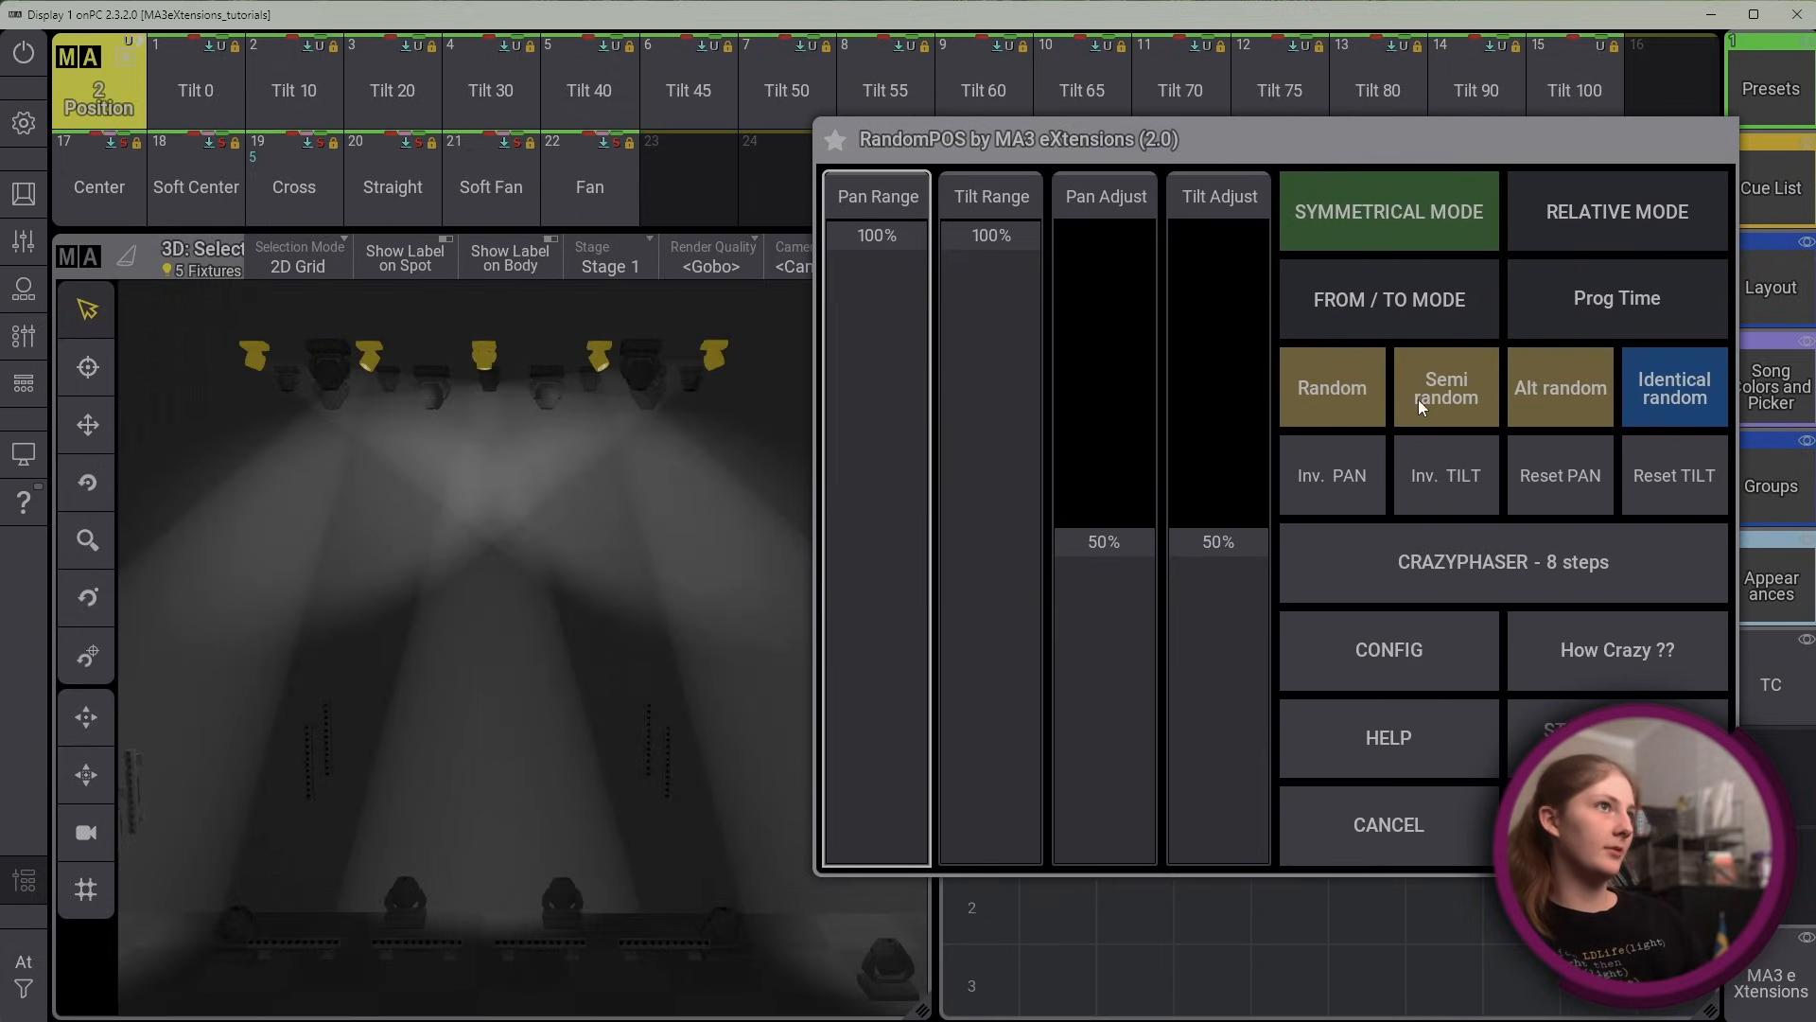
click(1310, 403)
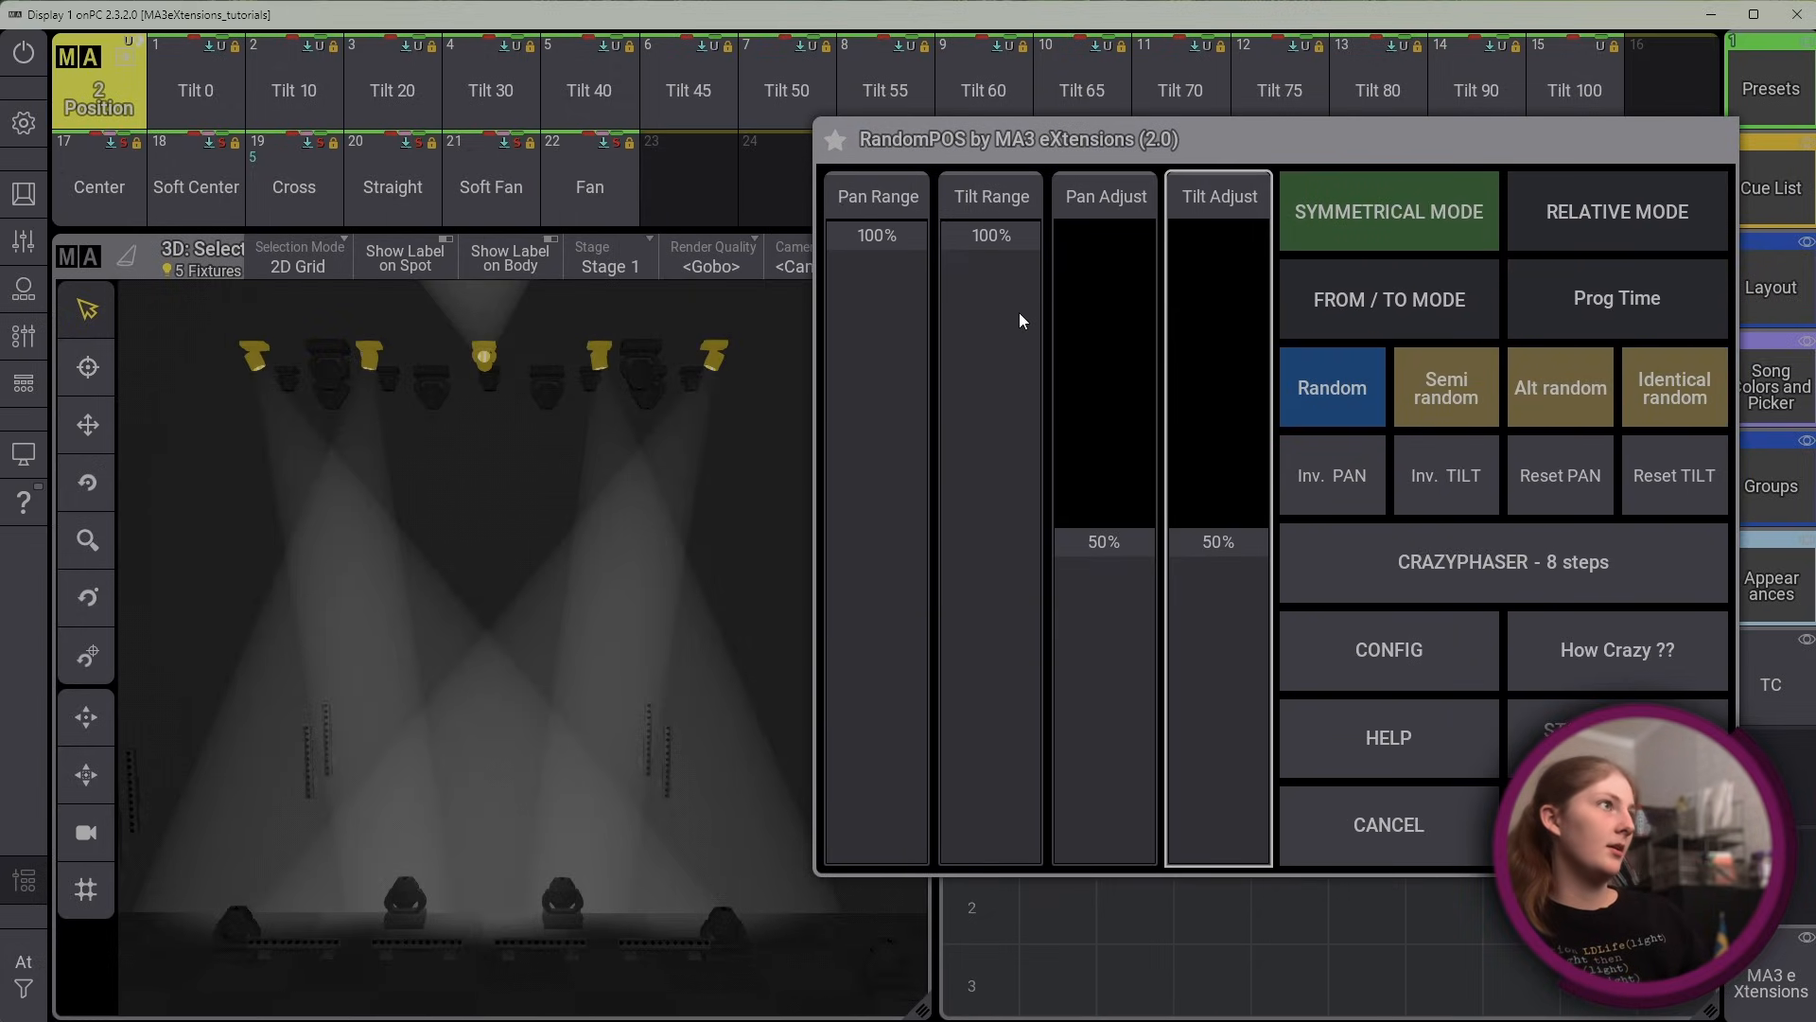
click(1573, 474)
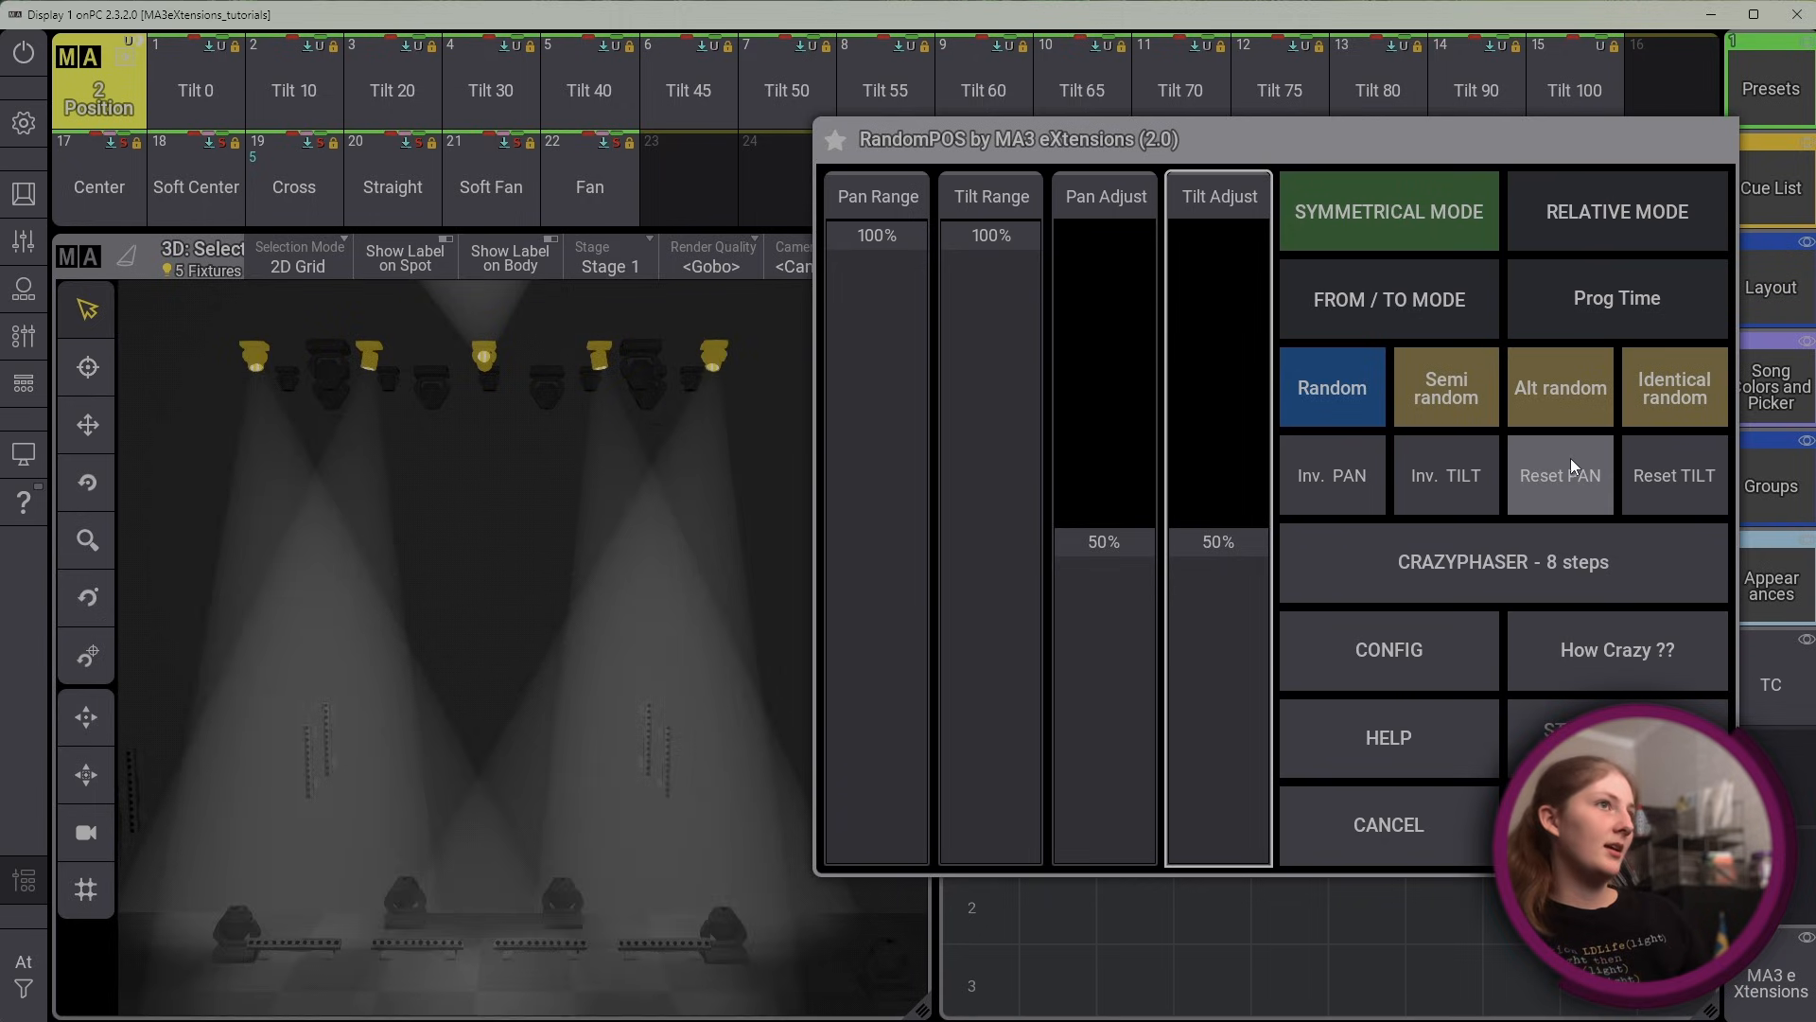
click(1661, 450)
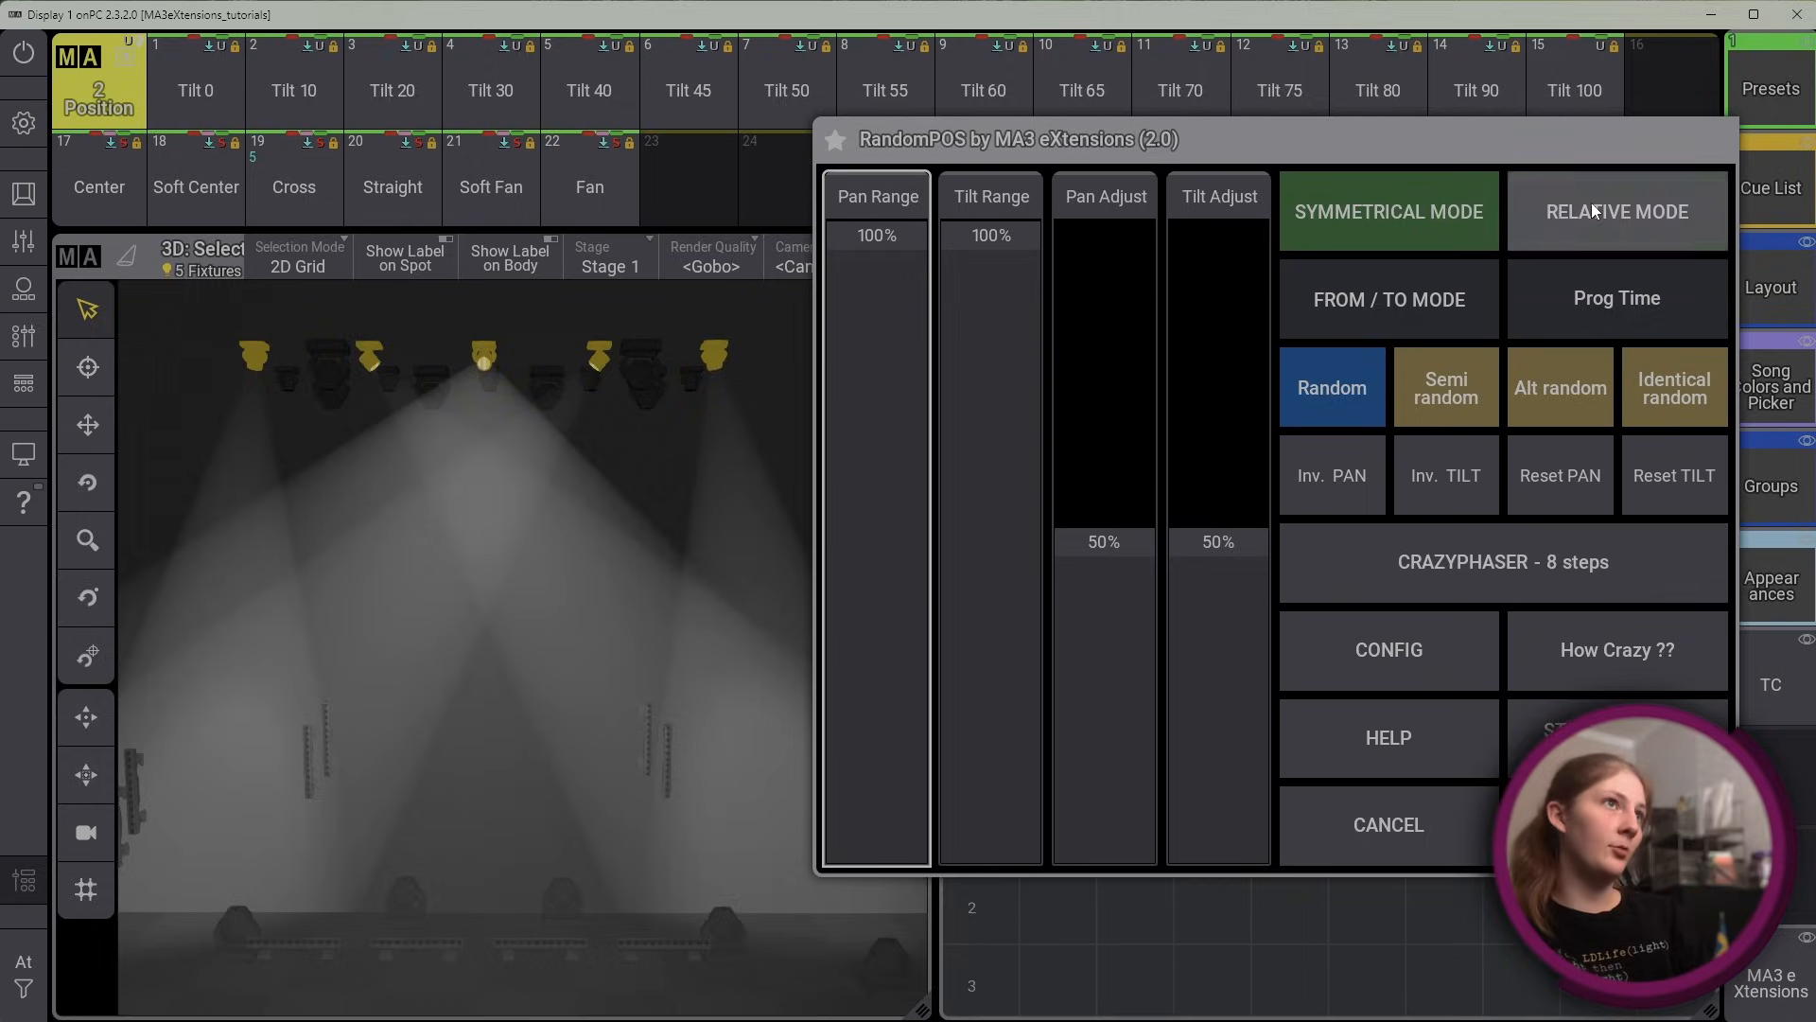
Turn Relative Mode on and back off again
click(1591, 203)
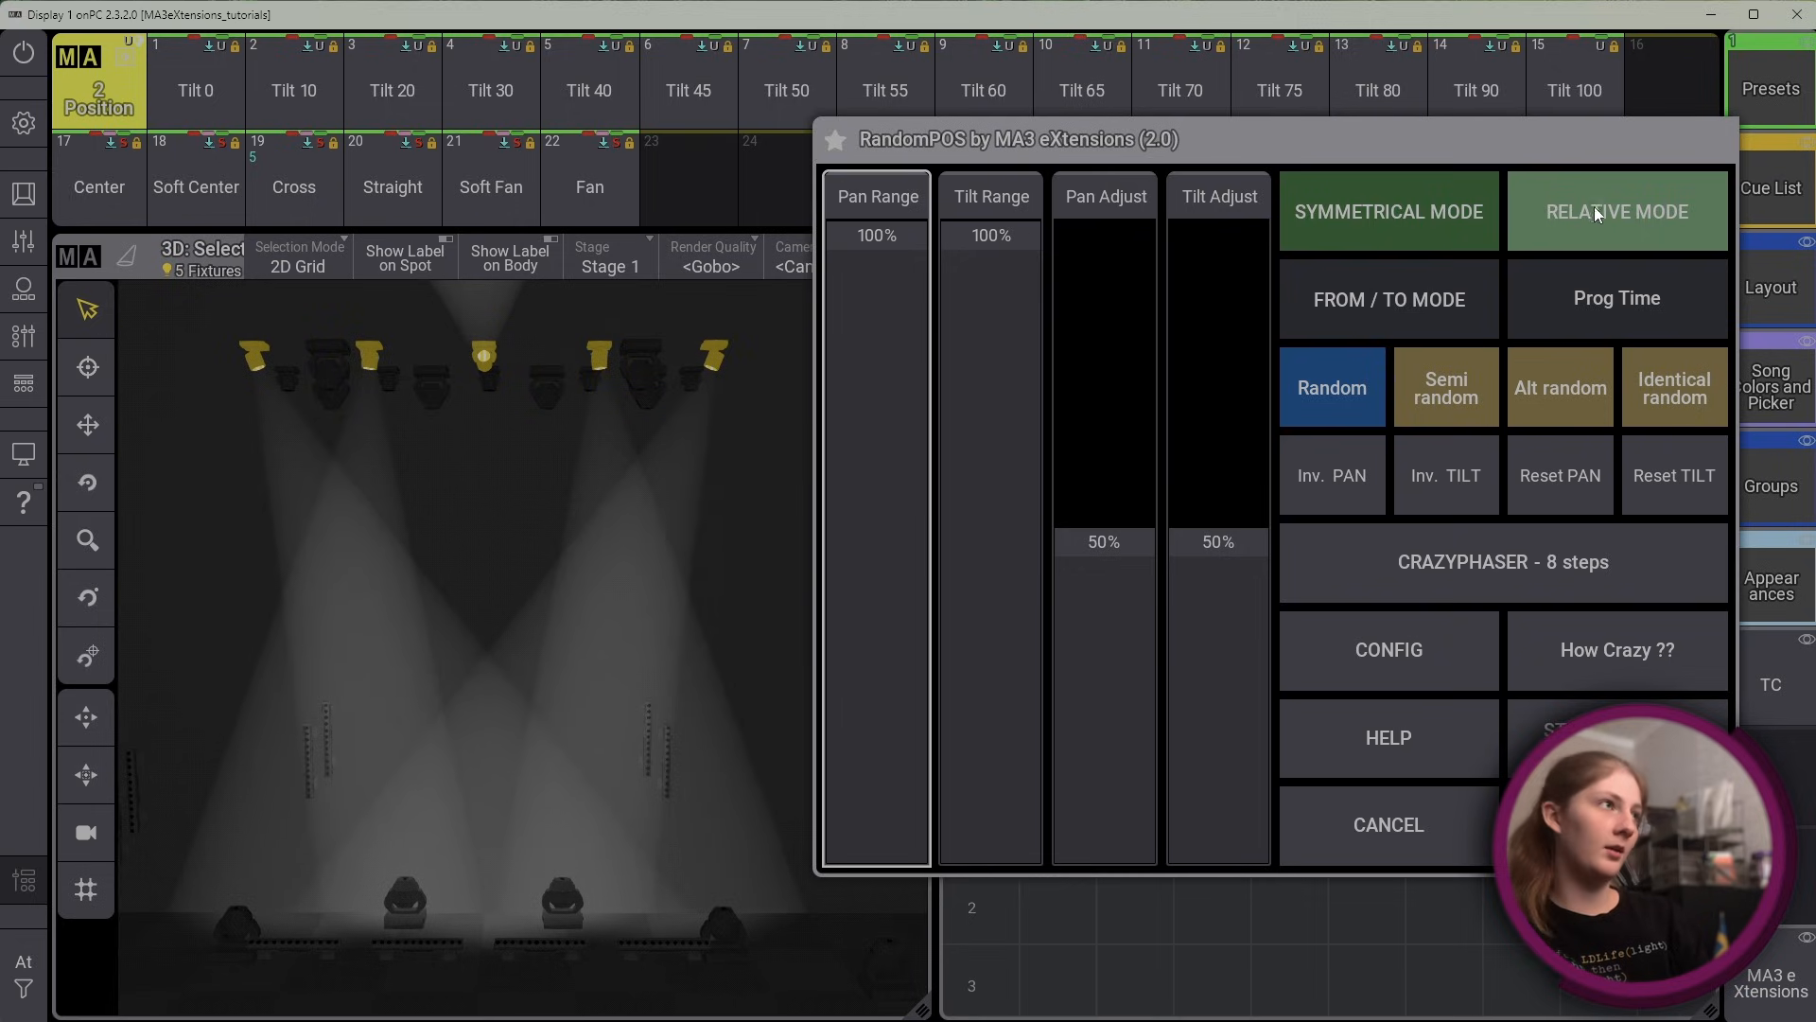
click(1572, 213)
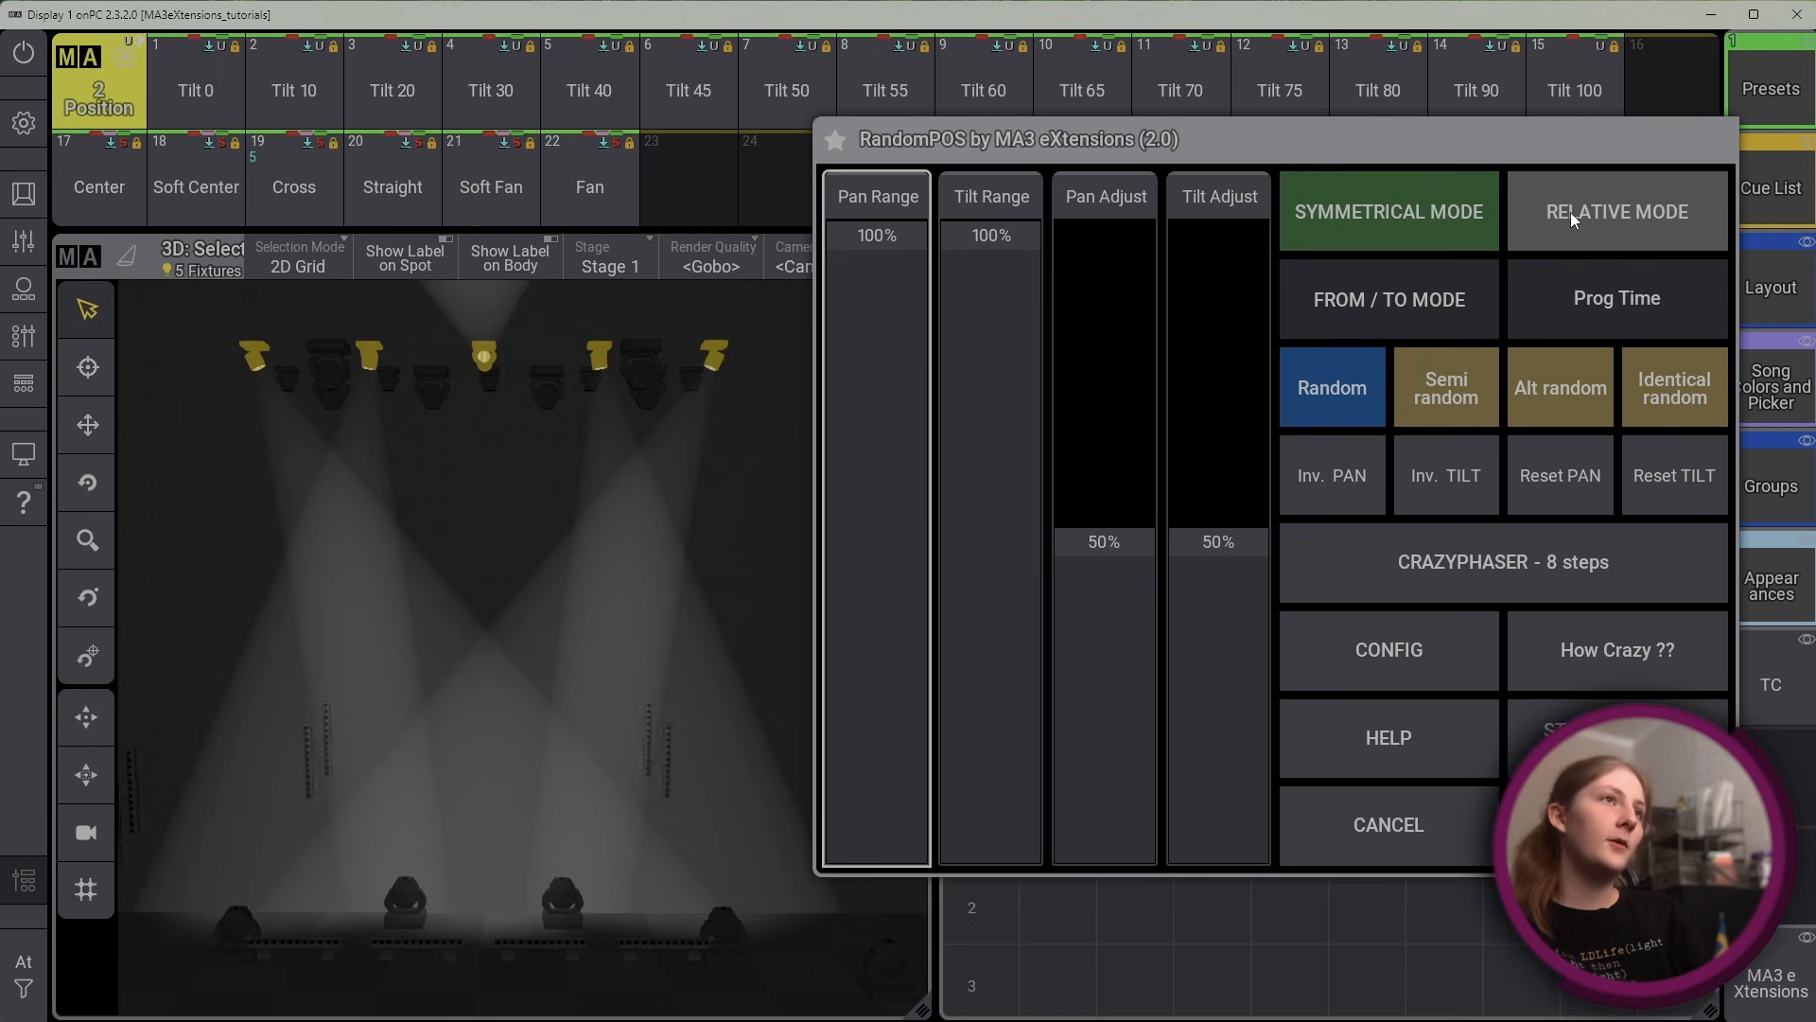
Read the plugin's help on From / To mode, including its concept and optimal workflow, and close it
click(1359, 736)
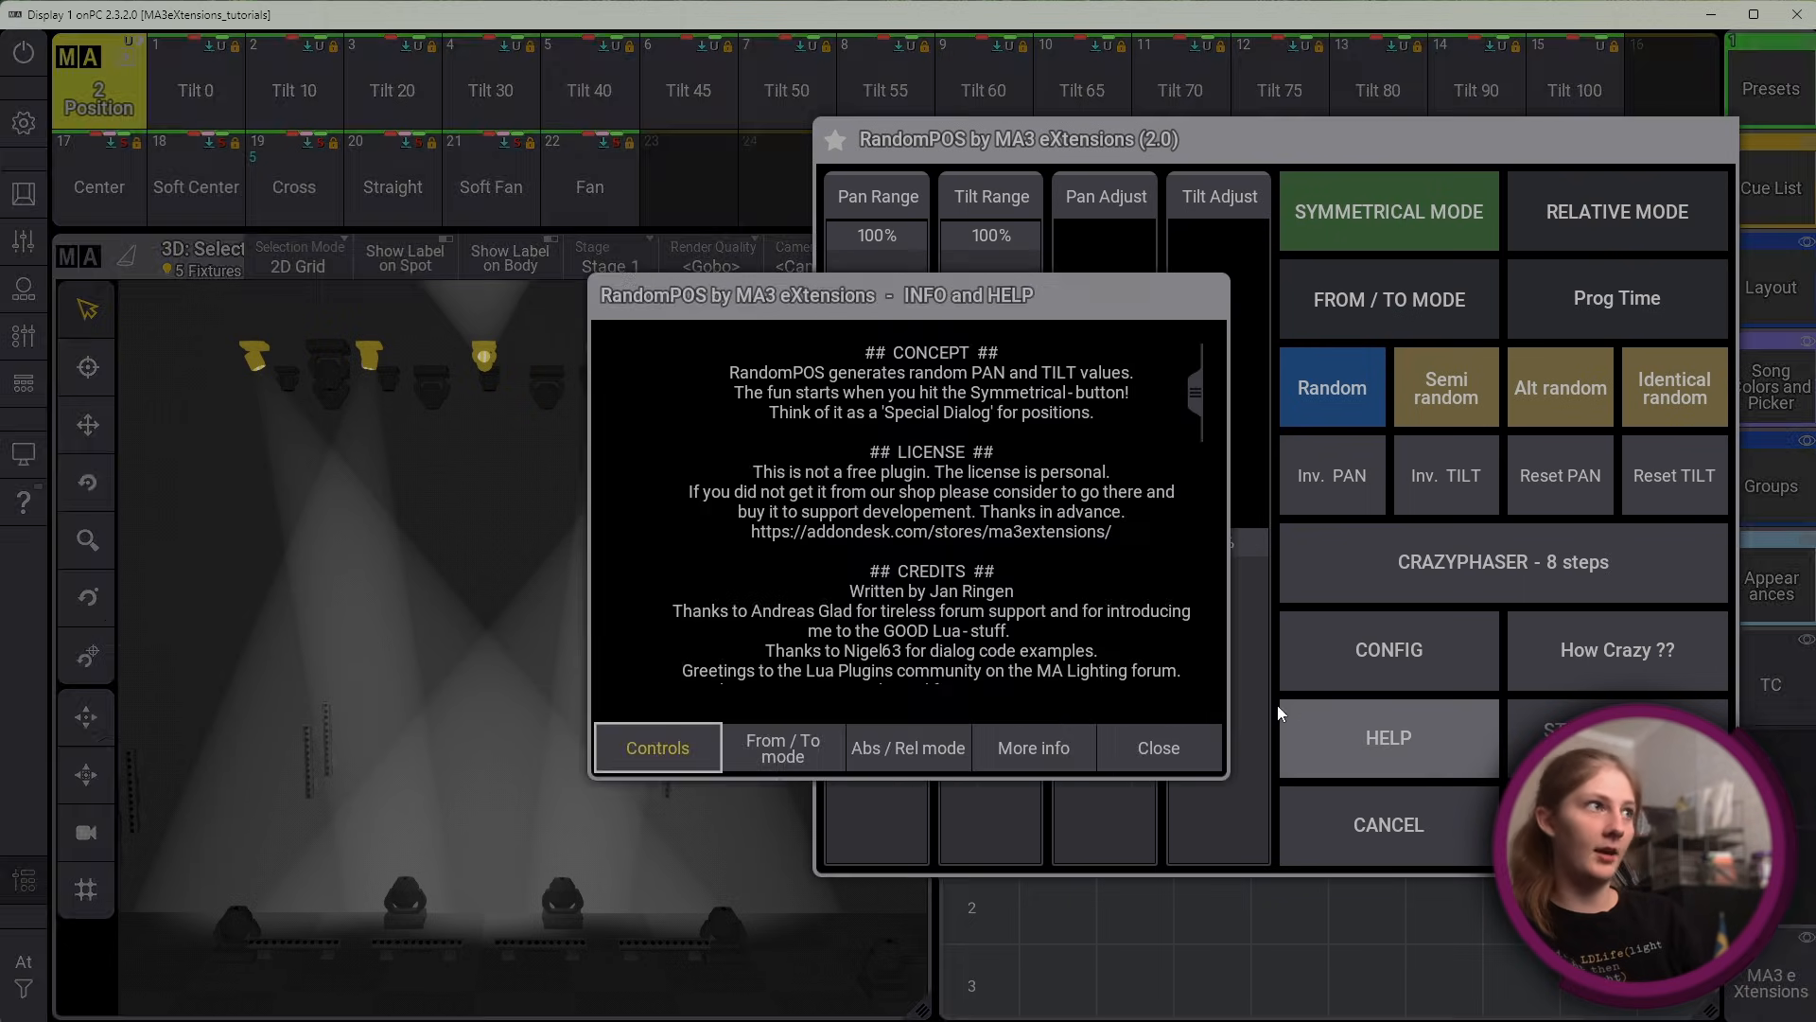
click(822, 751)
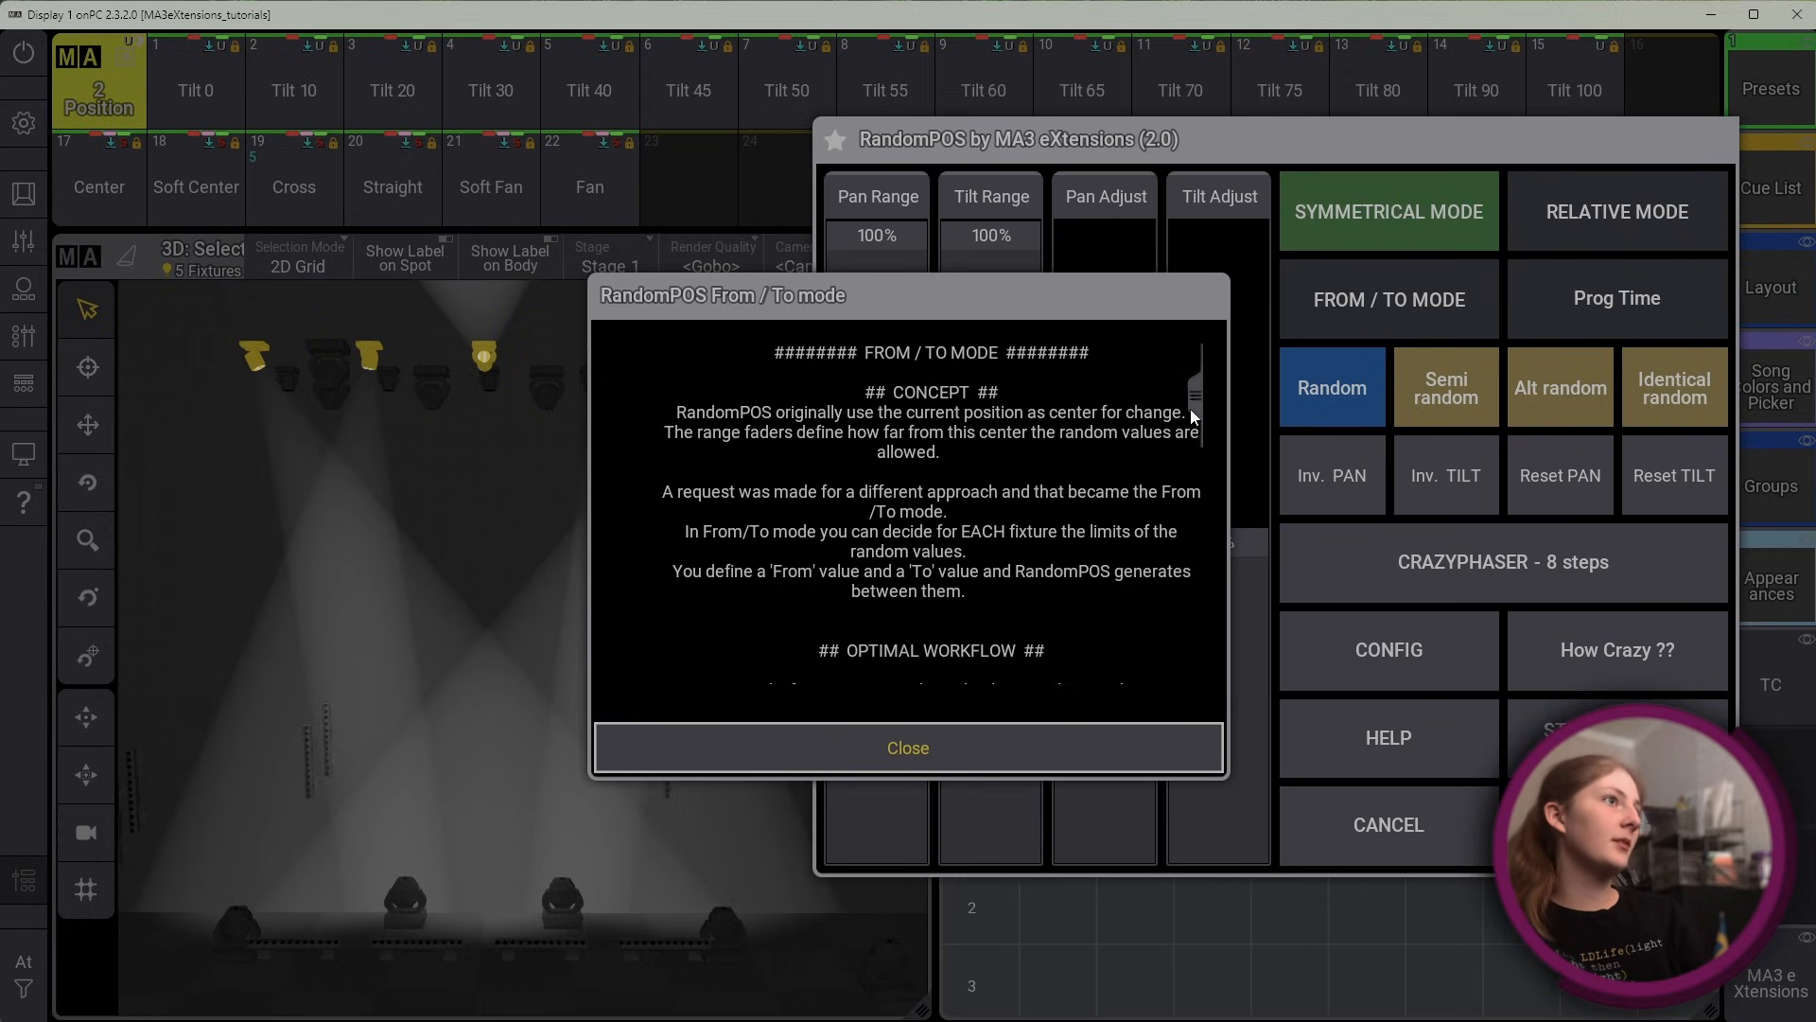
drag(1190, 410, 1198, 465)
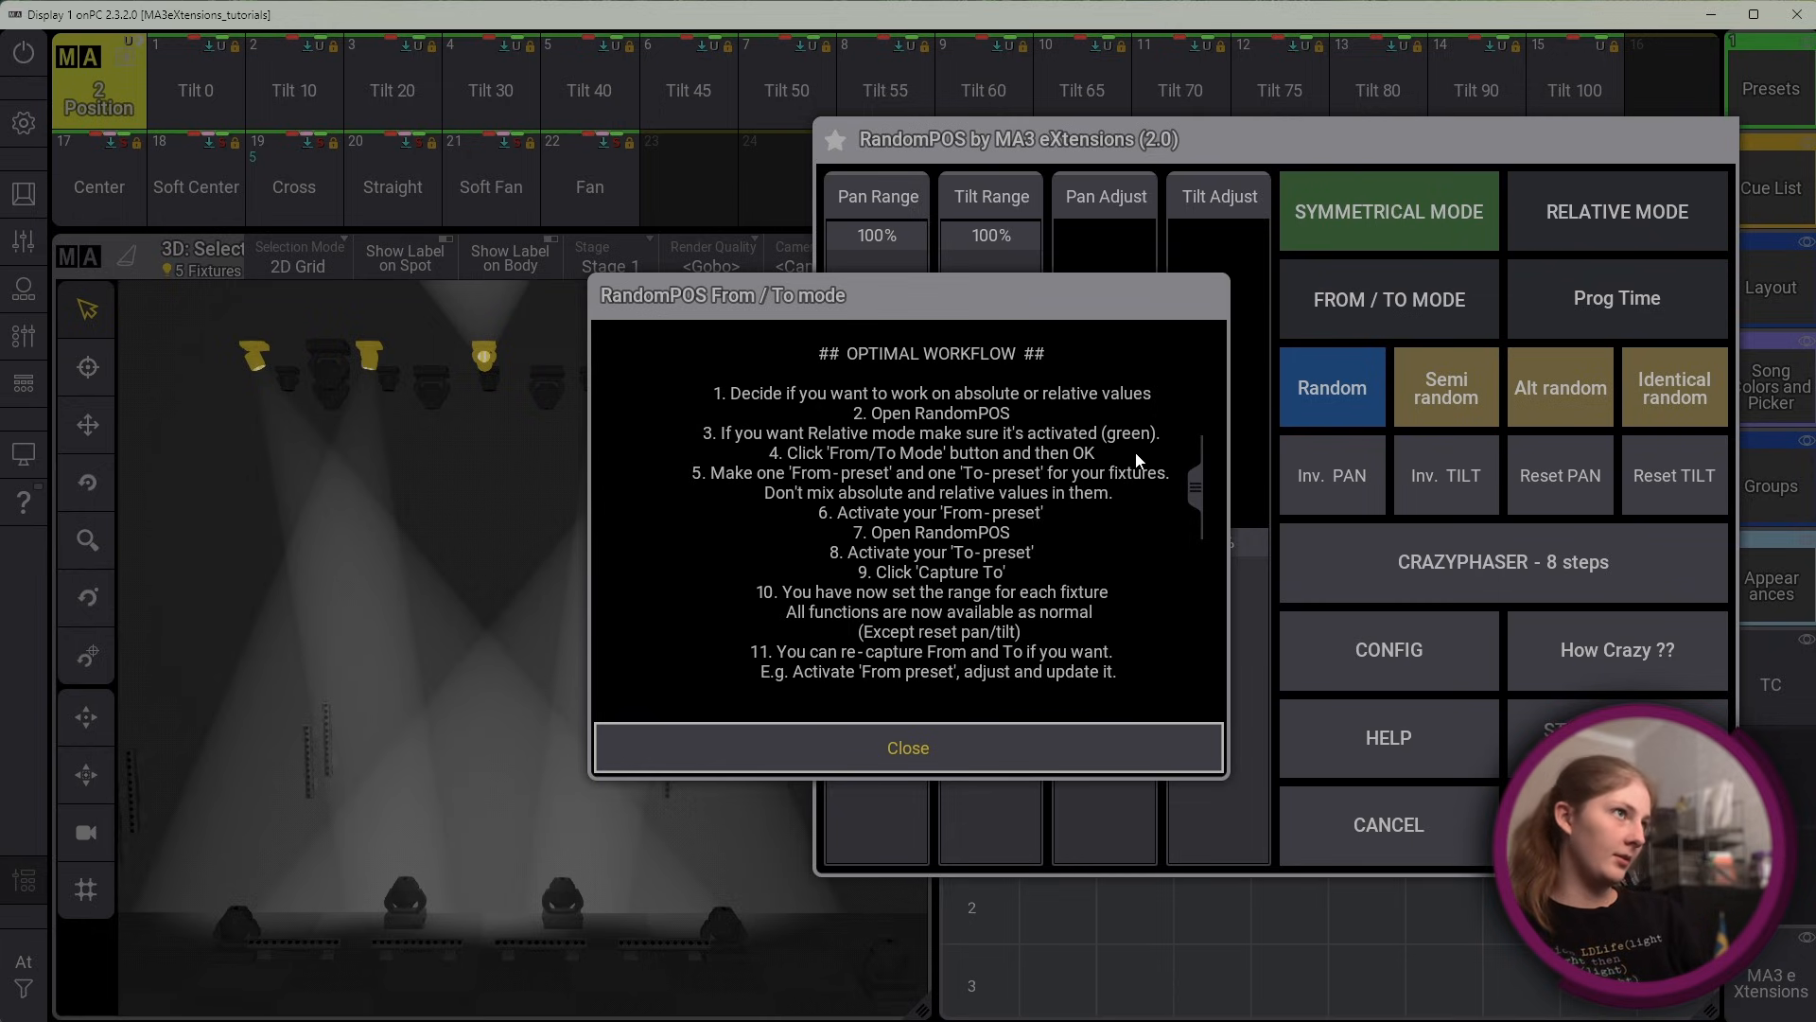
click(962, 741)
Switch RandomPOS to From / To mode, confirming the mode switch, and reopen RandomPOS v2 with its window clear of the stage view
click(1406, 302)
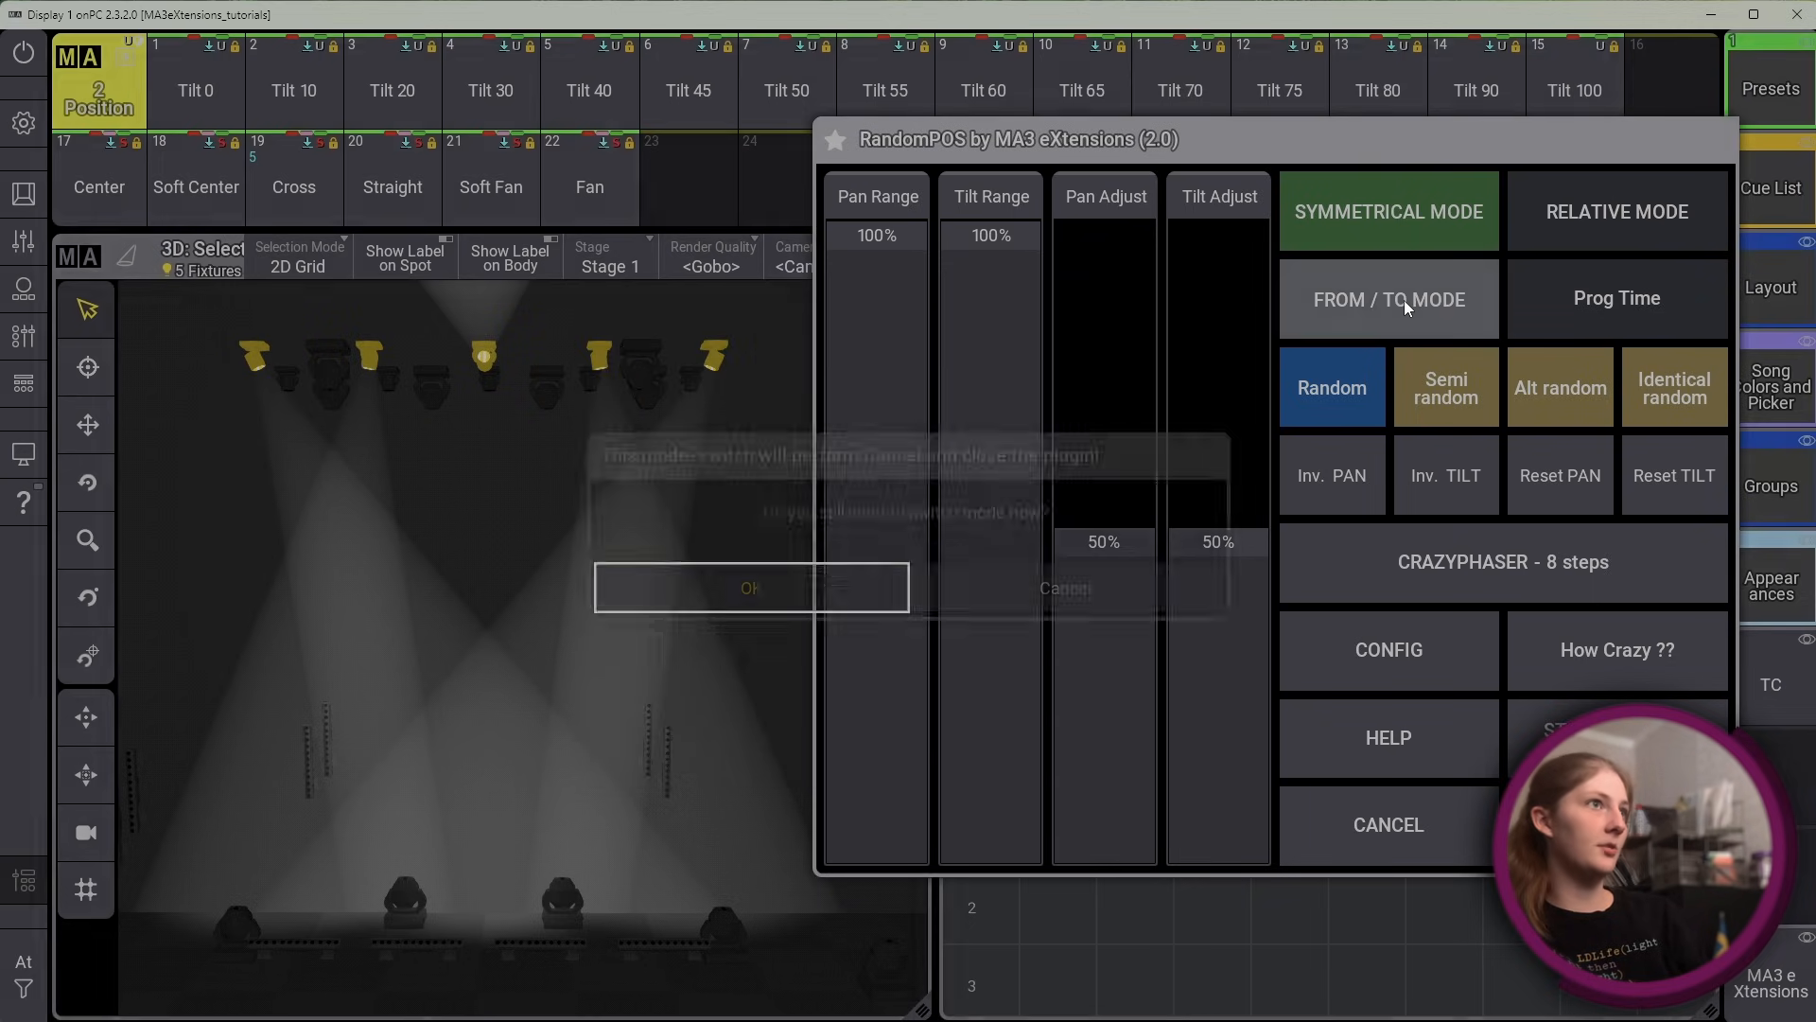
click(820, 583)
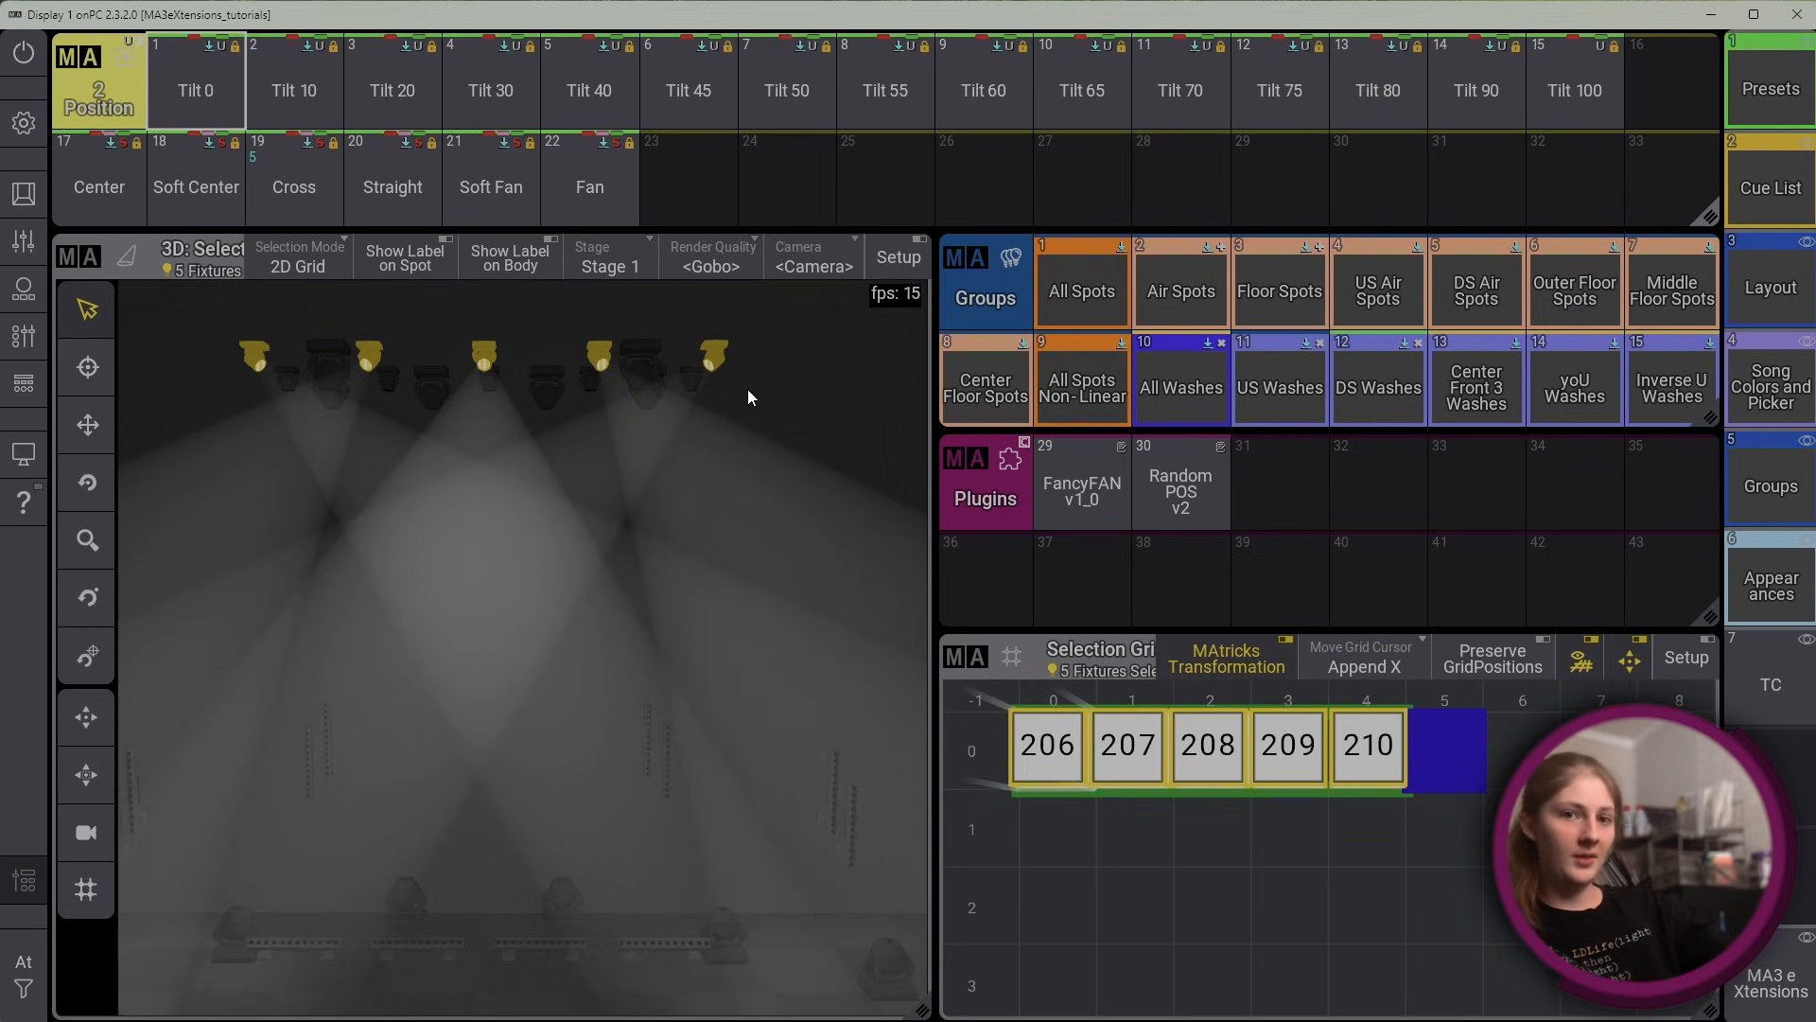
click(1165, 488)
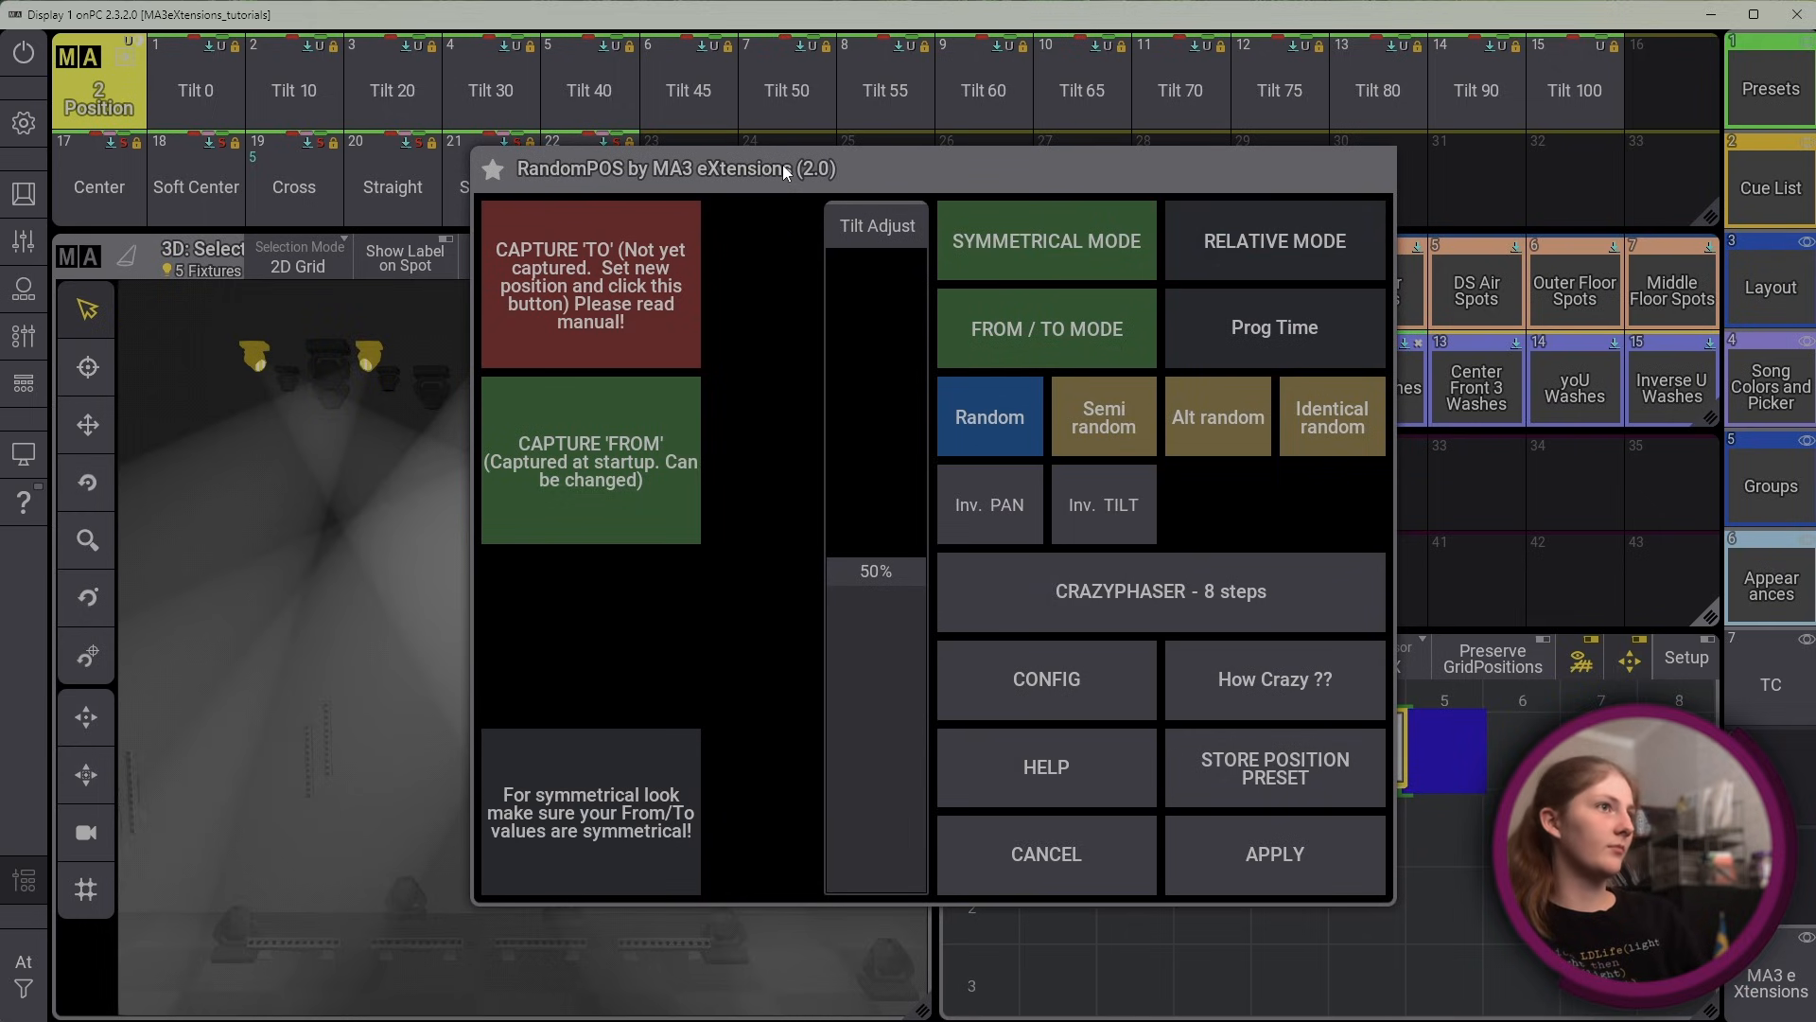
drag(782, 165, 1163, 175)
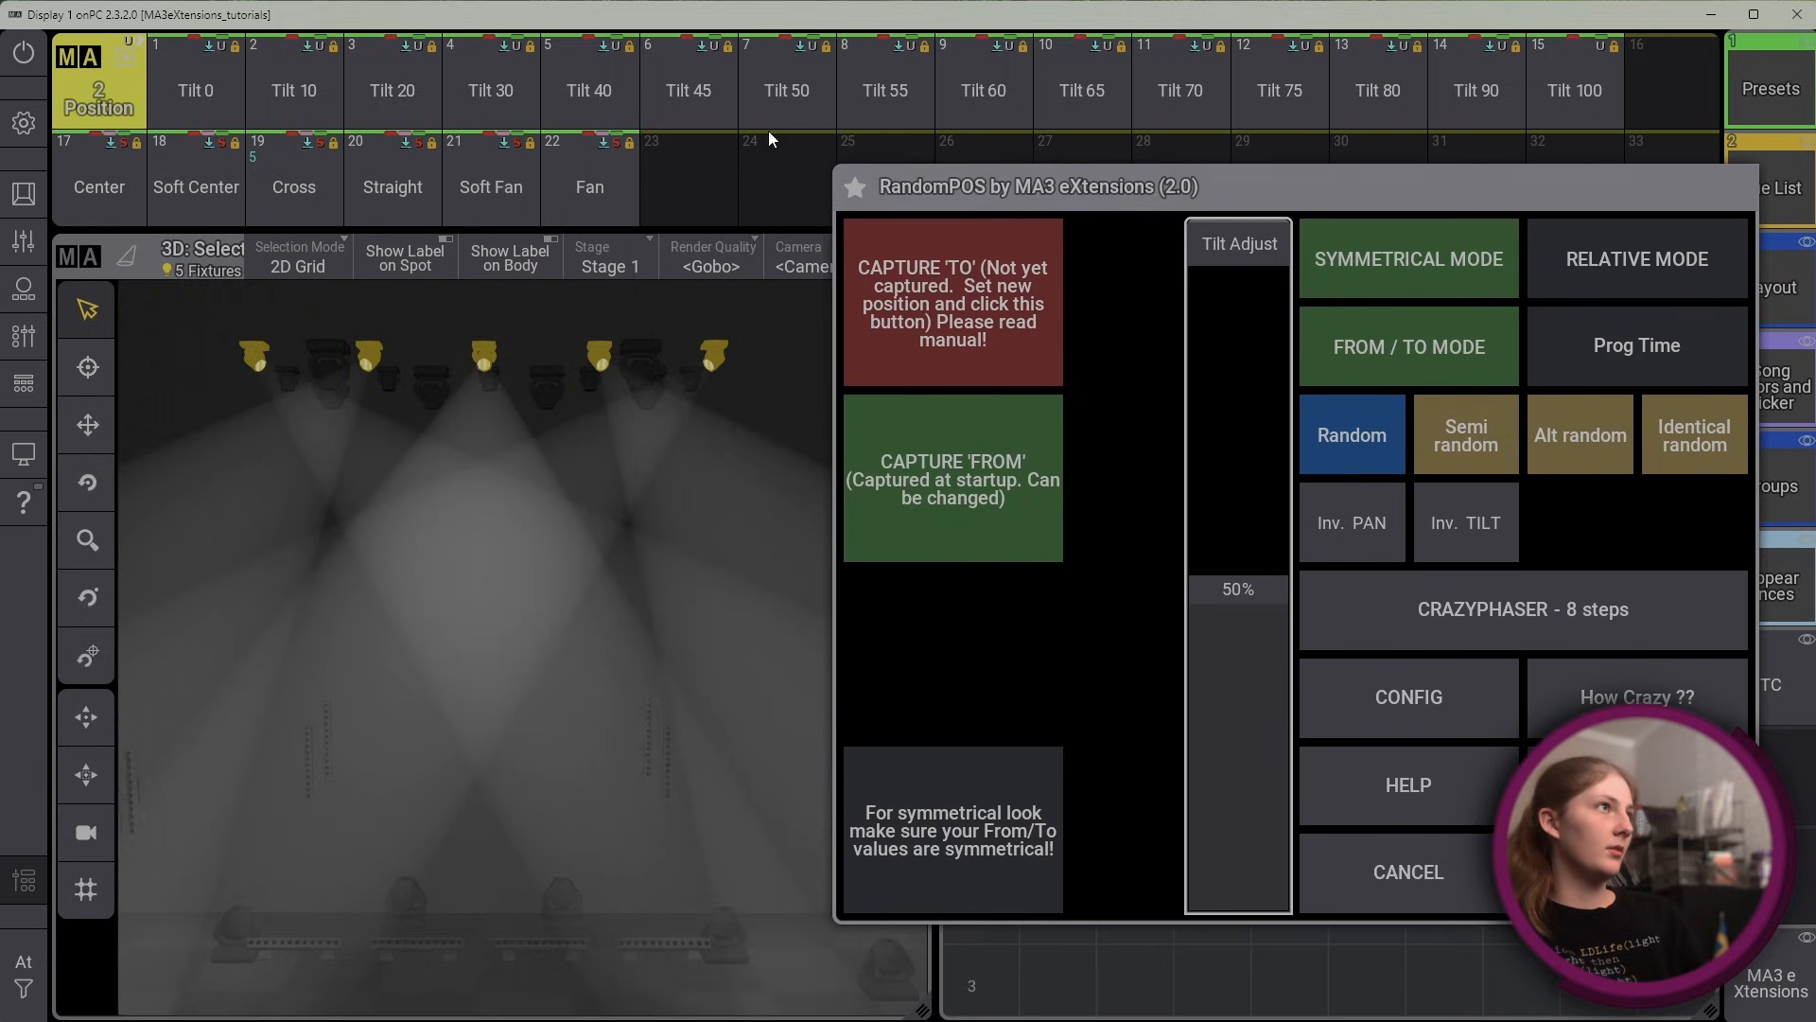
Apply the Tilt 20 and Fan position presets to the fixtures and capture them as the To position
click(408, 70)
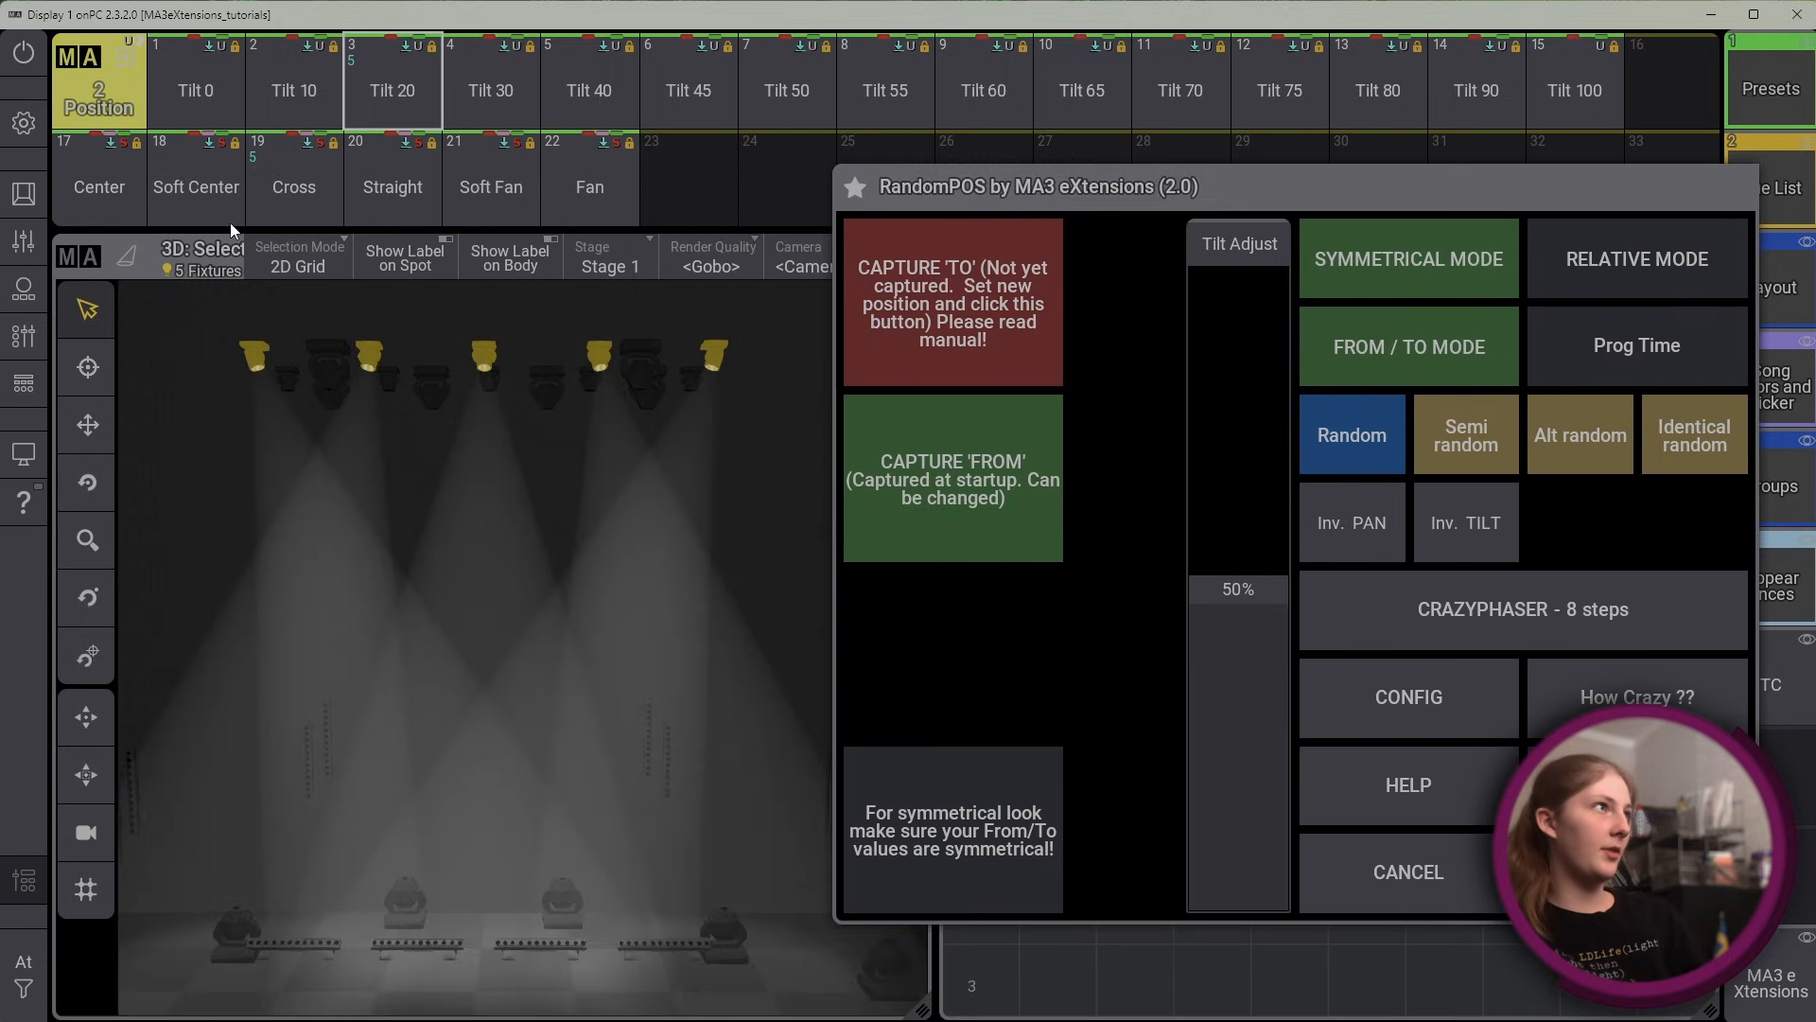
click(623, 172)
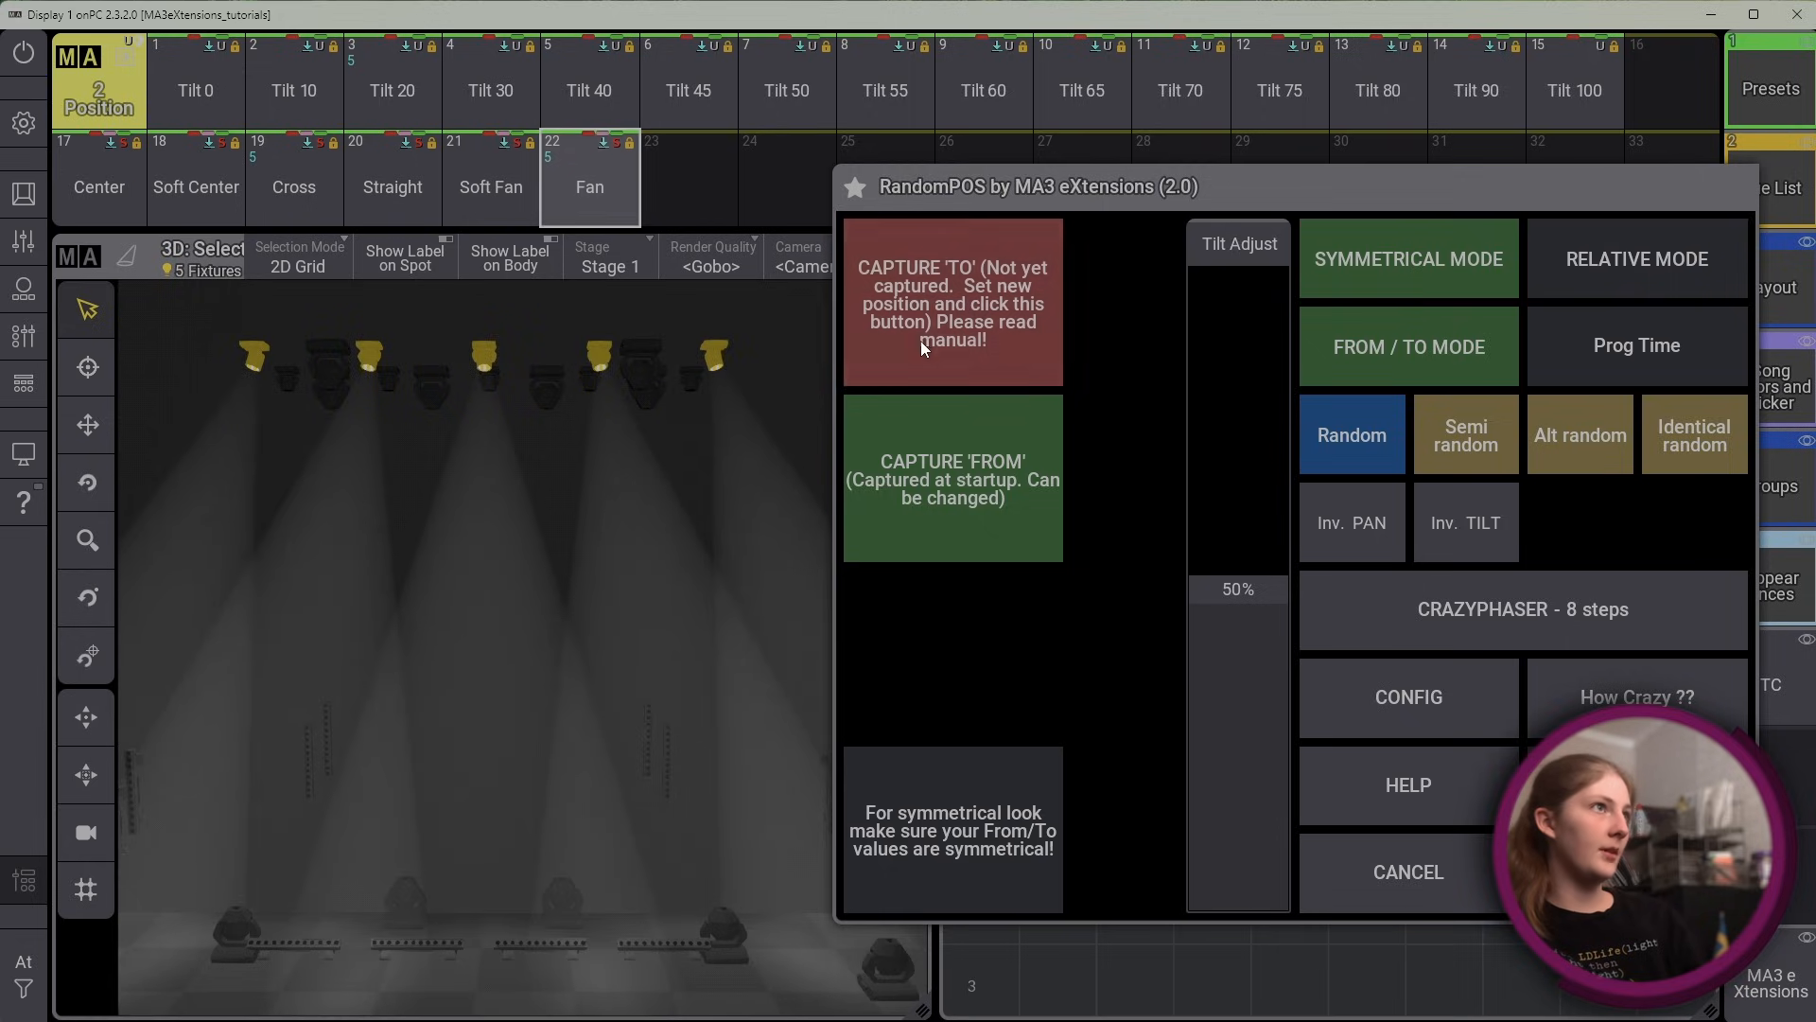
click(922, 341)
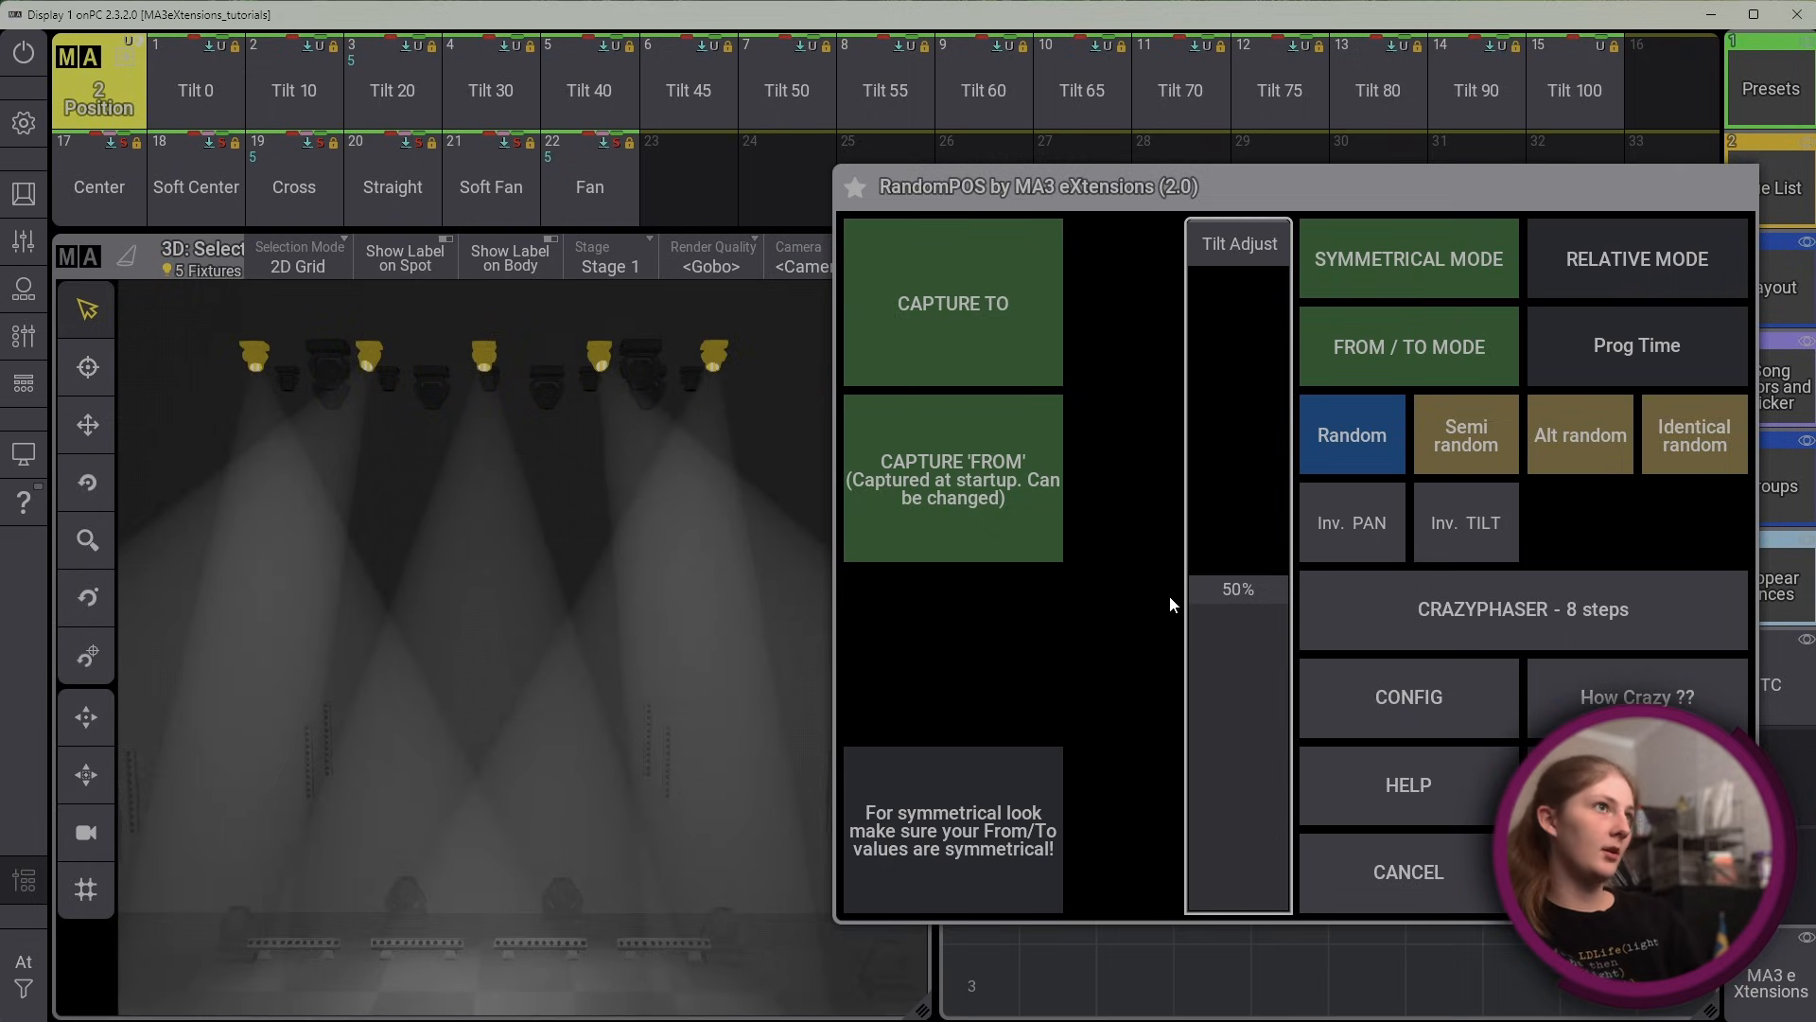
Set Tilt Adjust to 55% and generate Random and Alt random positions within the captured From / To range
drag(1221, 589, 1252, 559)
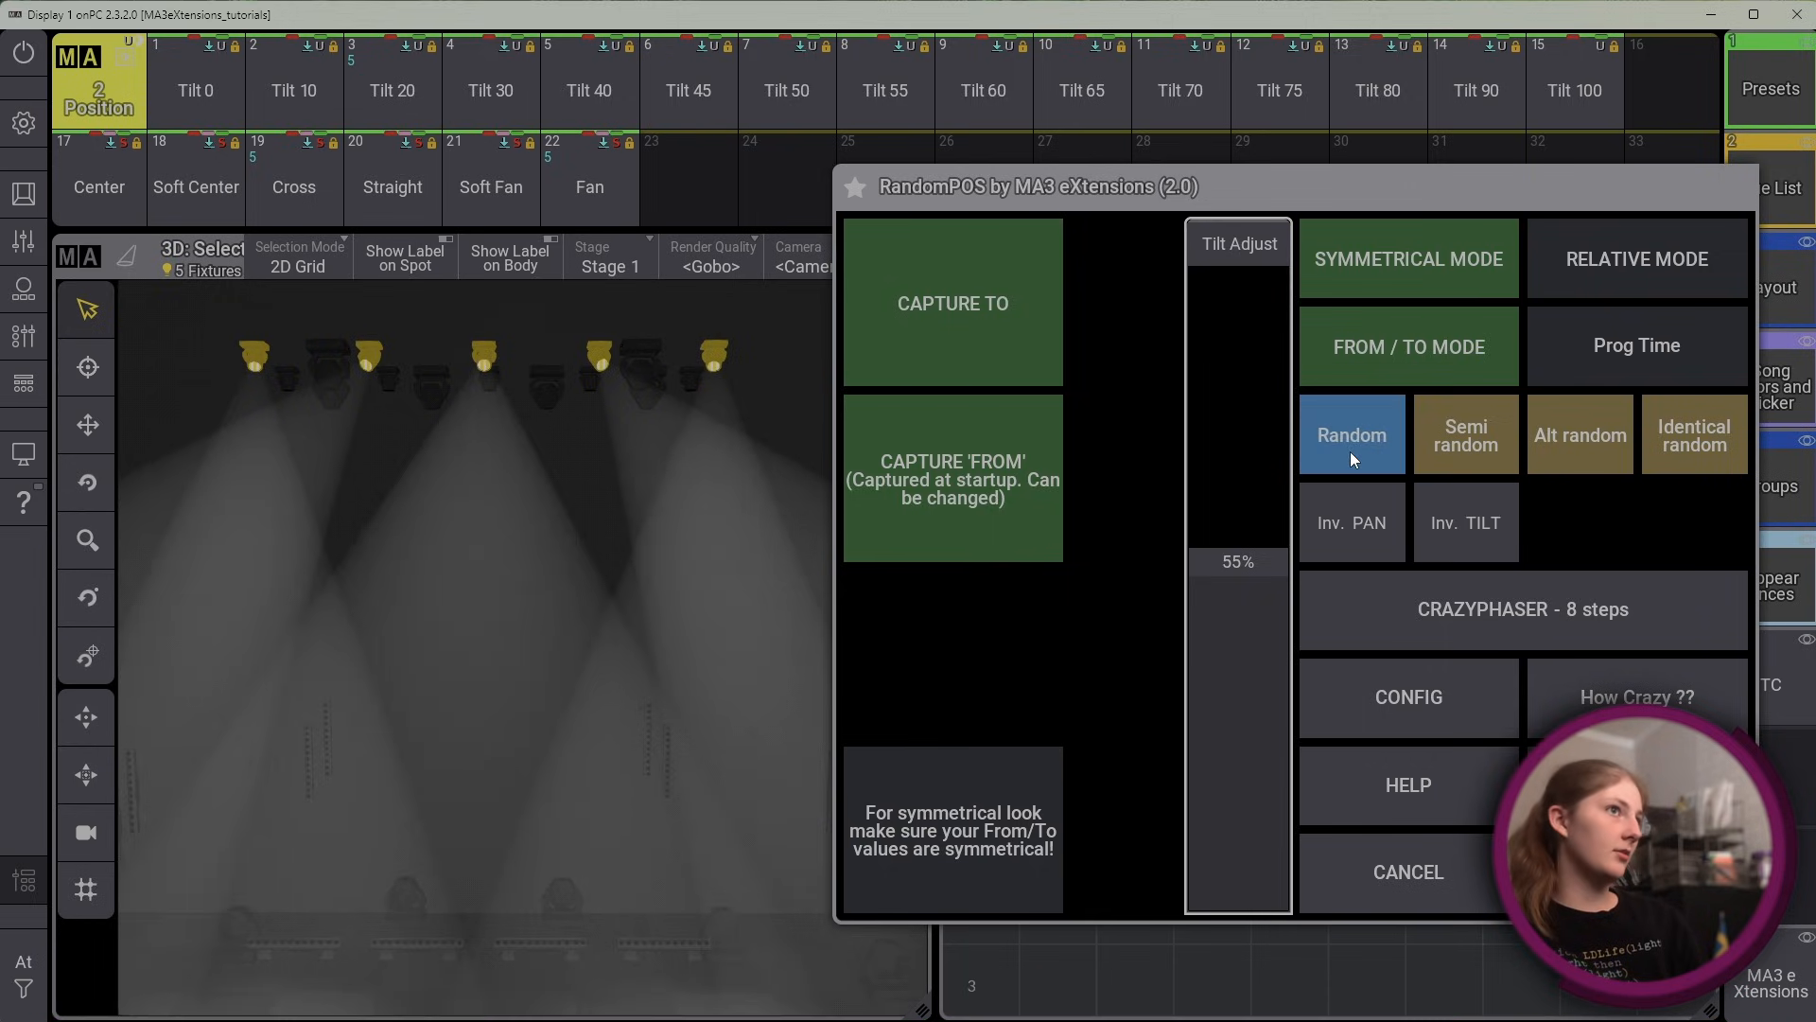
click(1477, 444)
click(1401, 444)
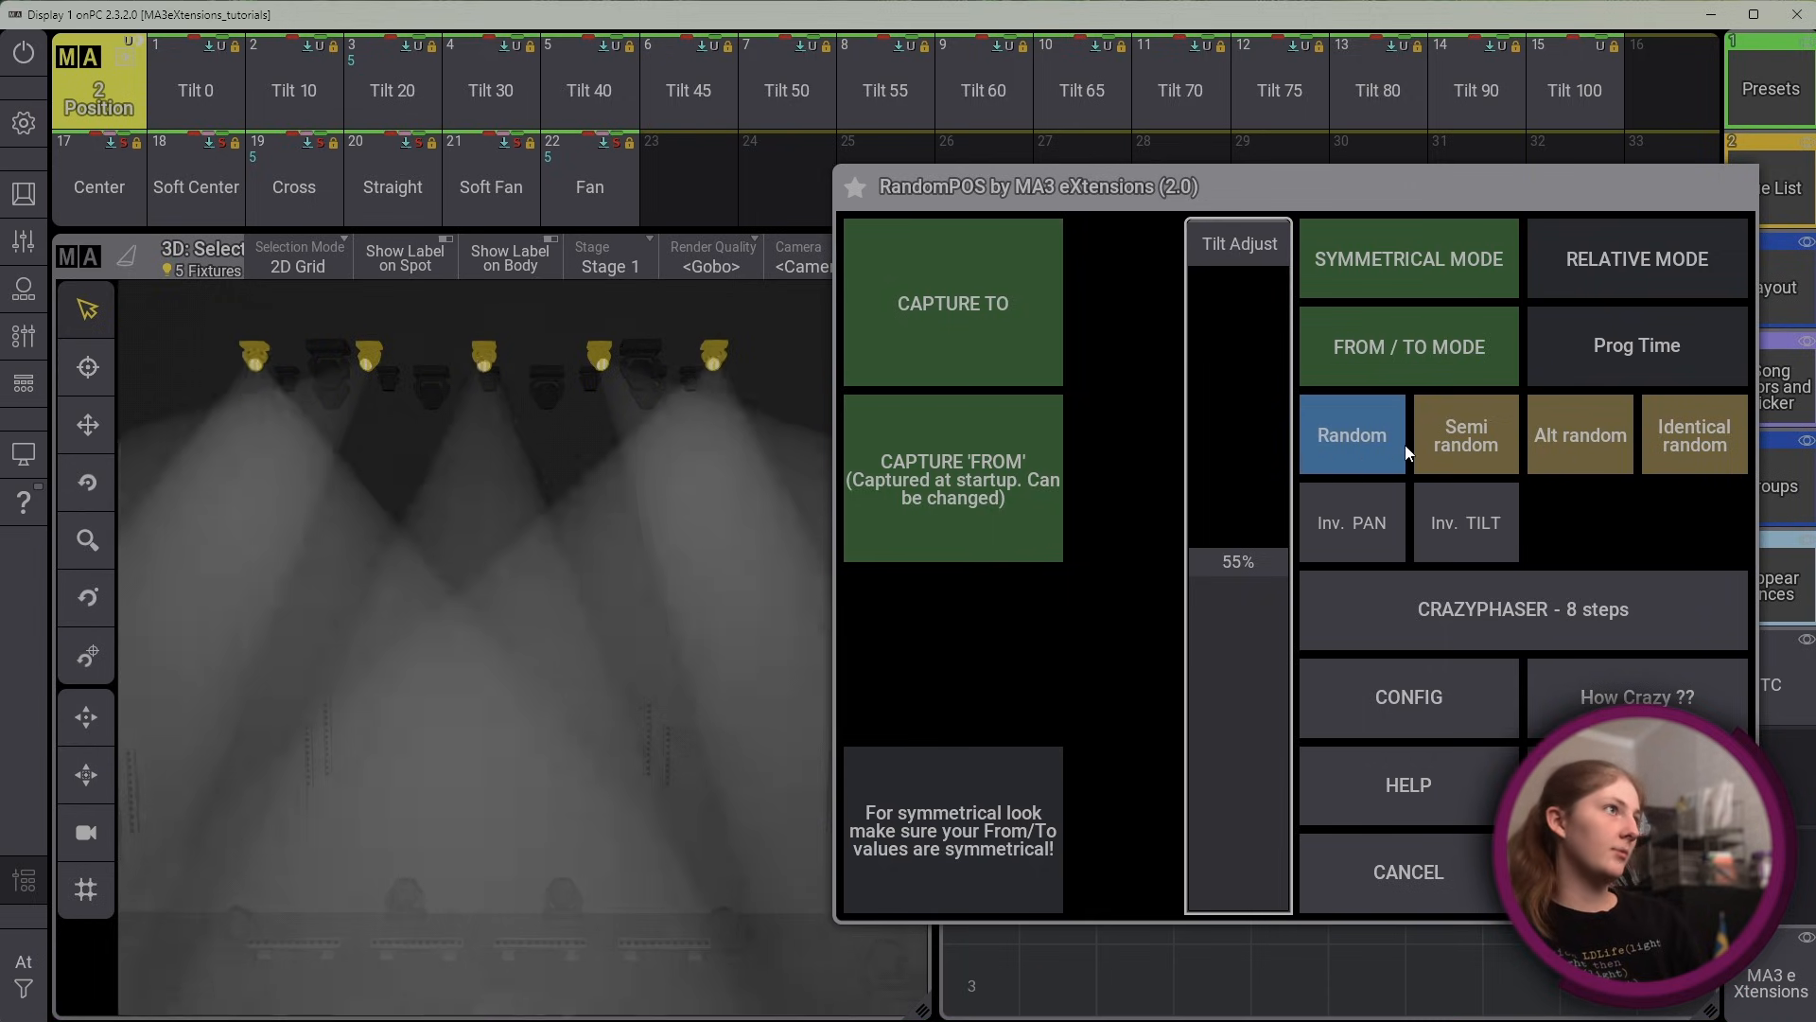
click(1559, 450)
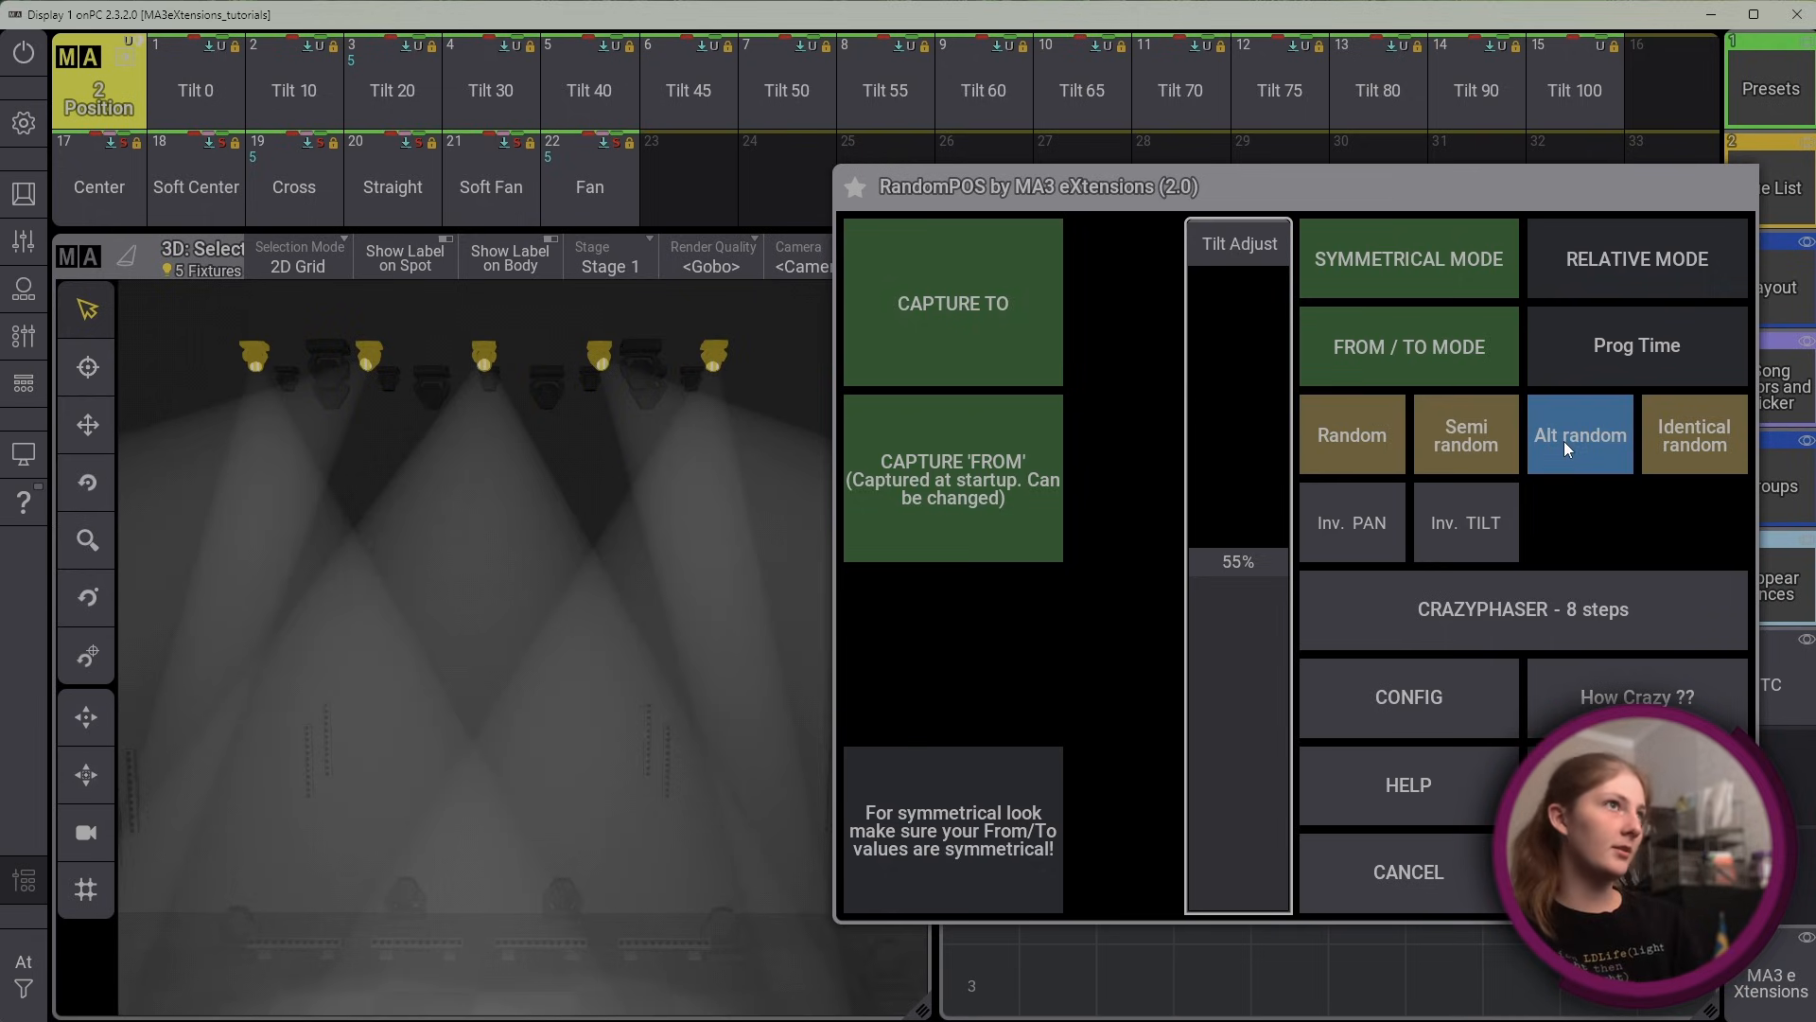
Switch From / To mode off, reopen RandomPOS v2 and sweep the Pan Range, ending at 100%
click(1430, 327)
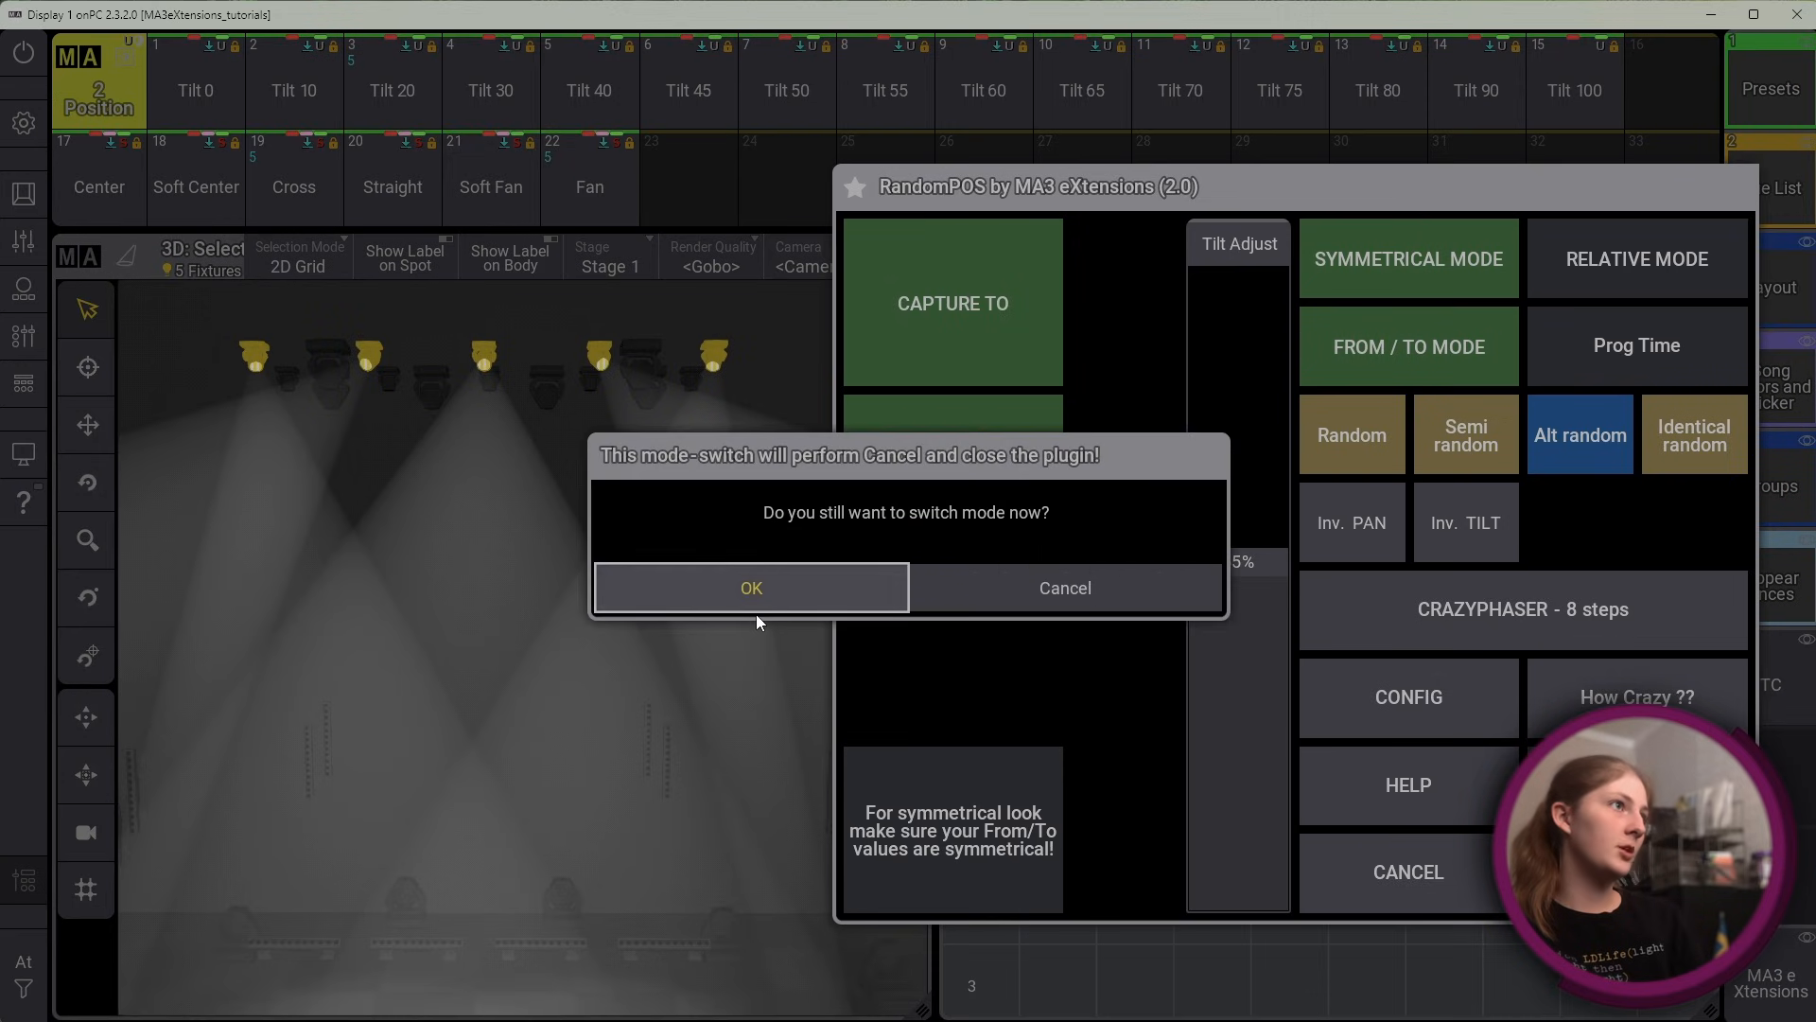
click(783, 585)
click(1193, 499)
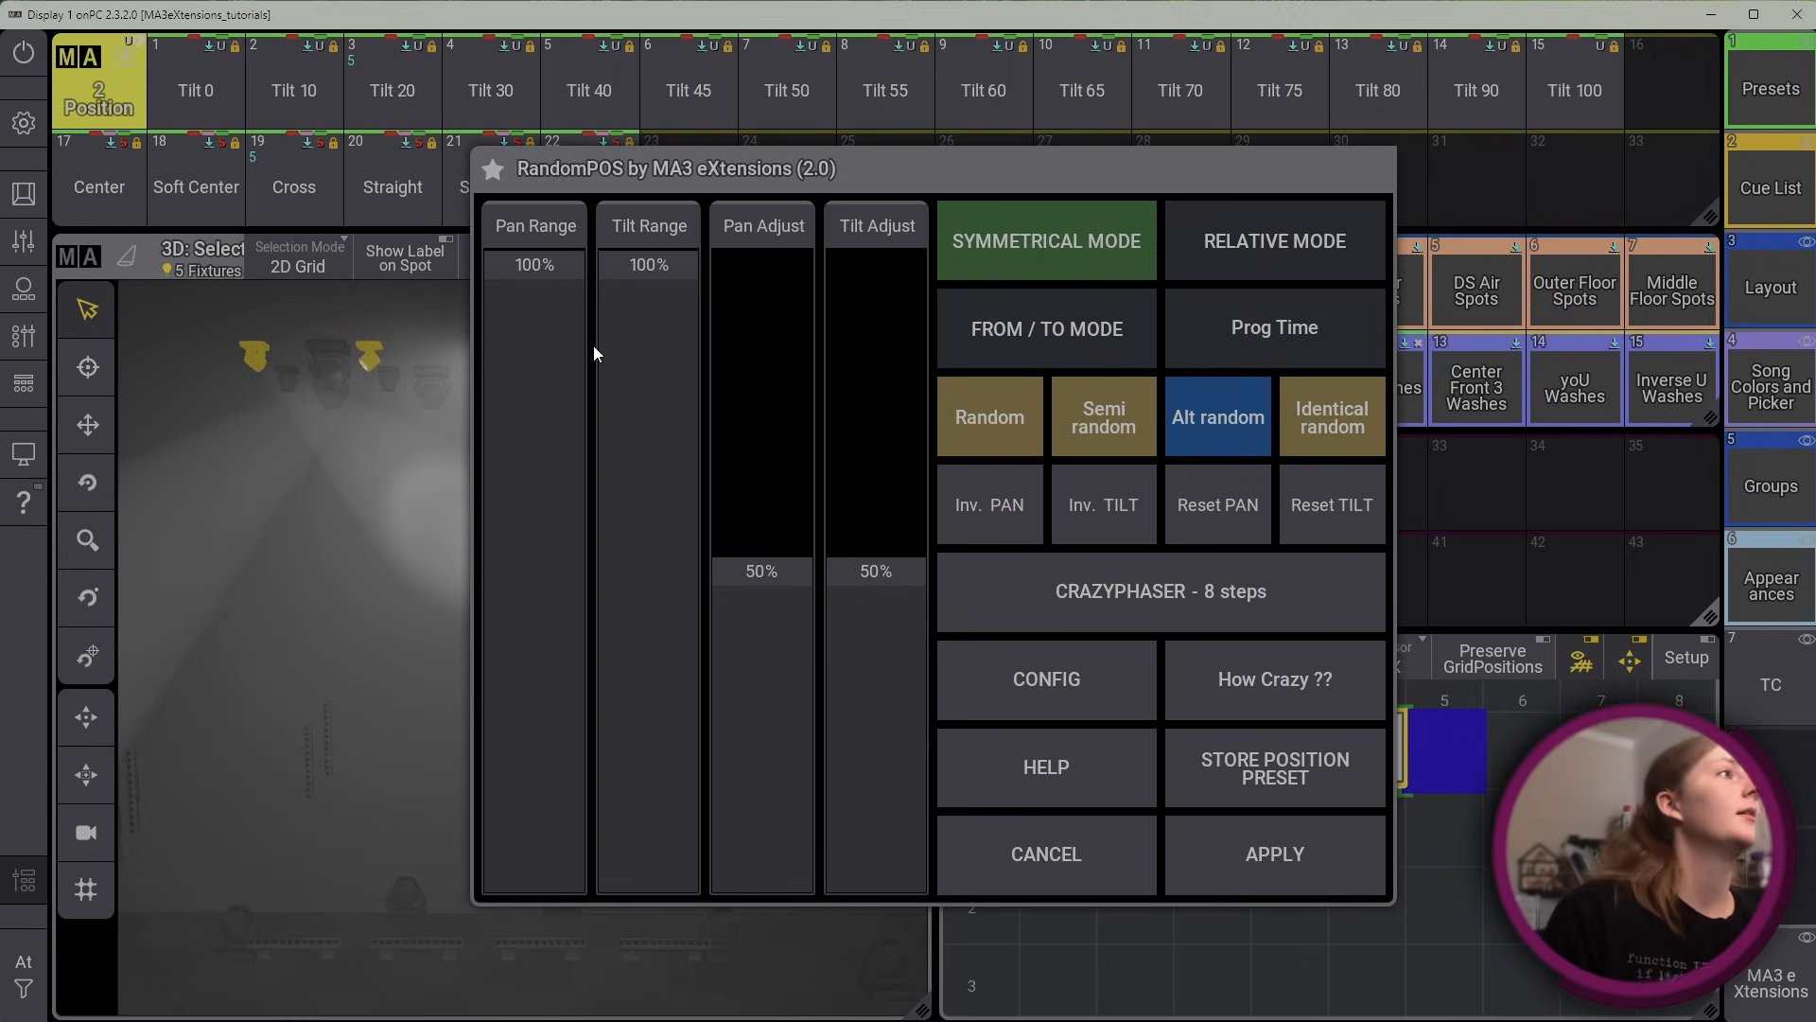
drag(558, 251, 547, 169)
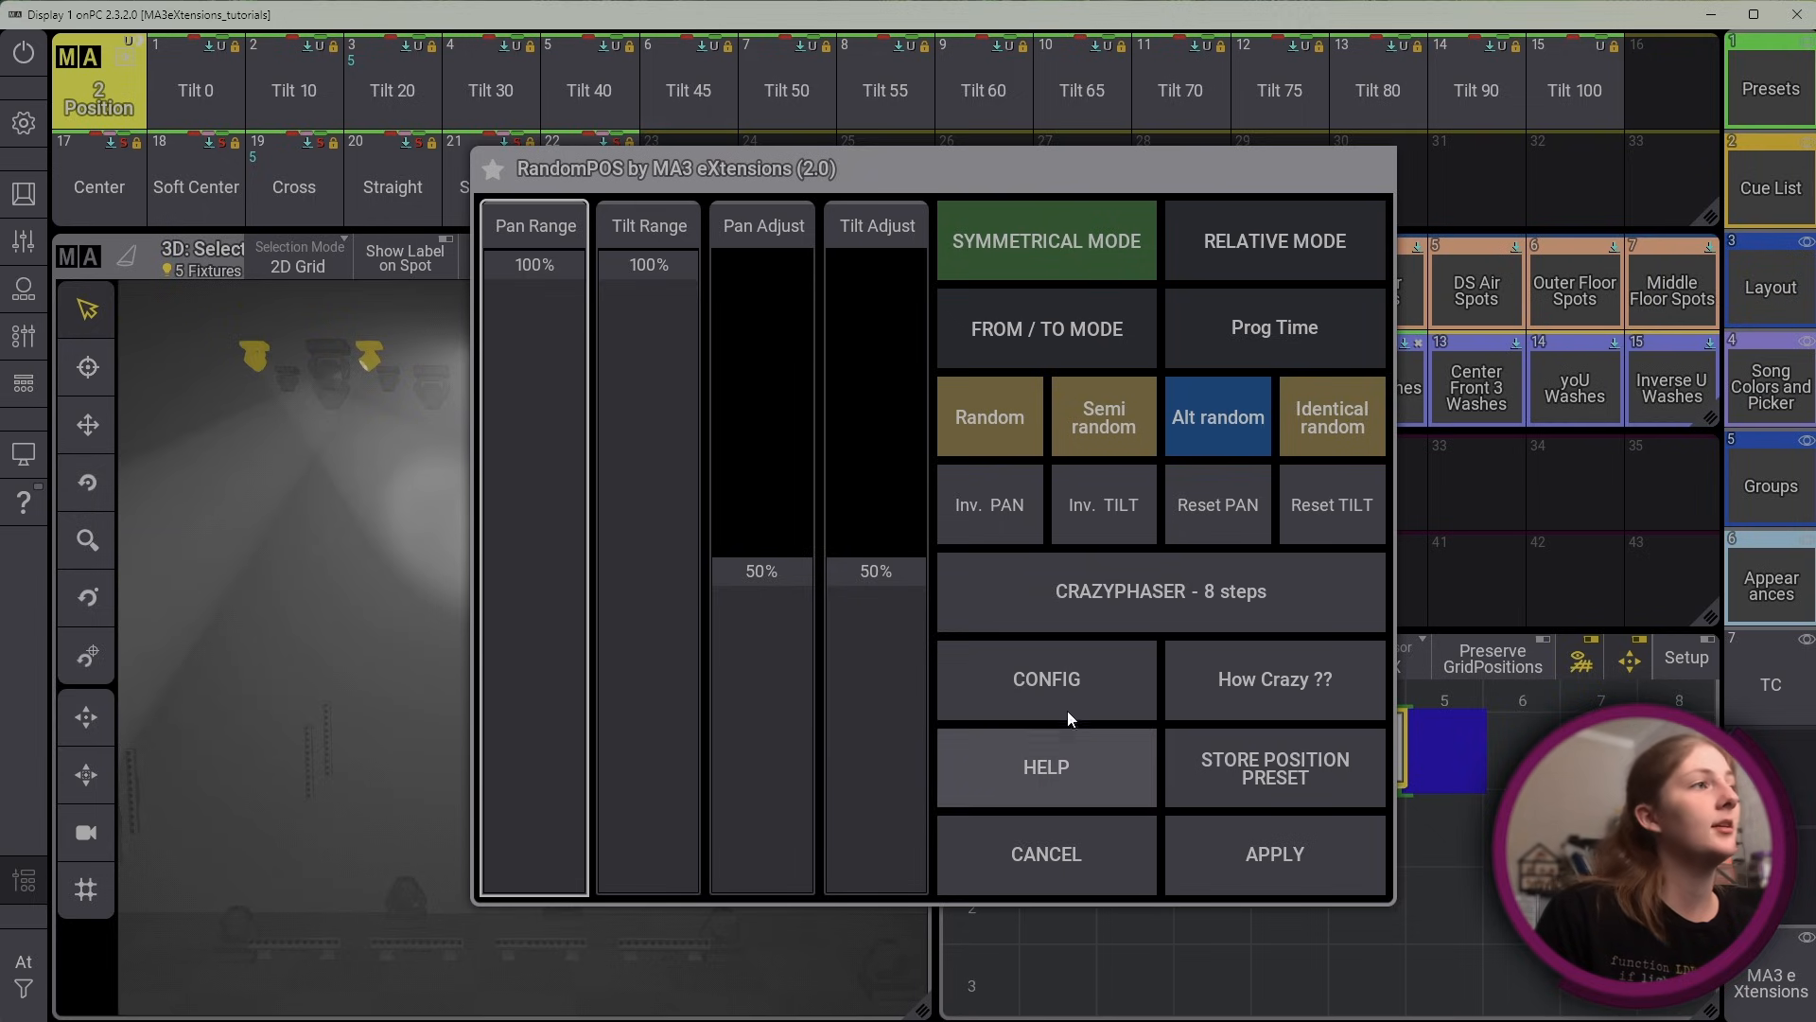
View the plugin's config limits, move the RandomPOS window clear of the stage view, and close the config
click(1084, 692)
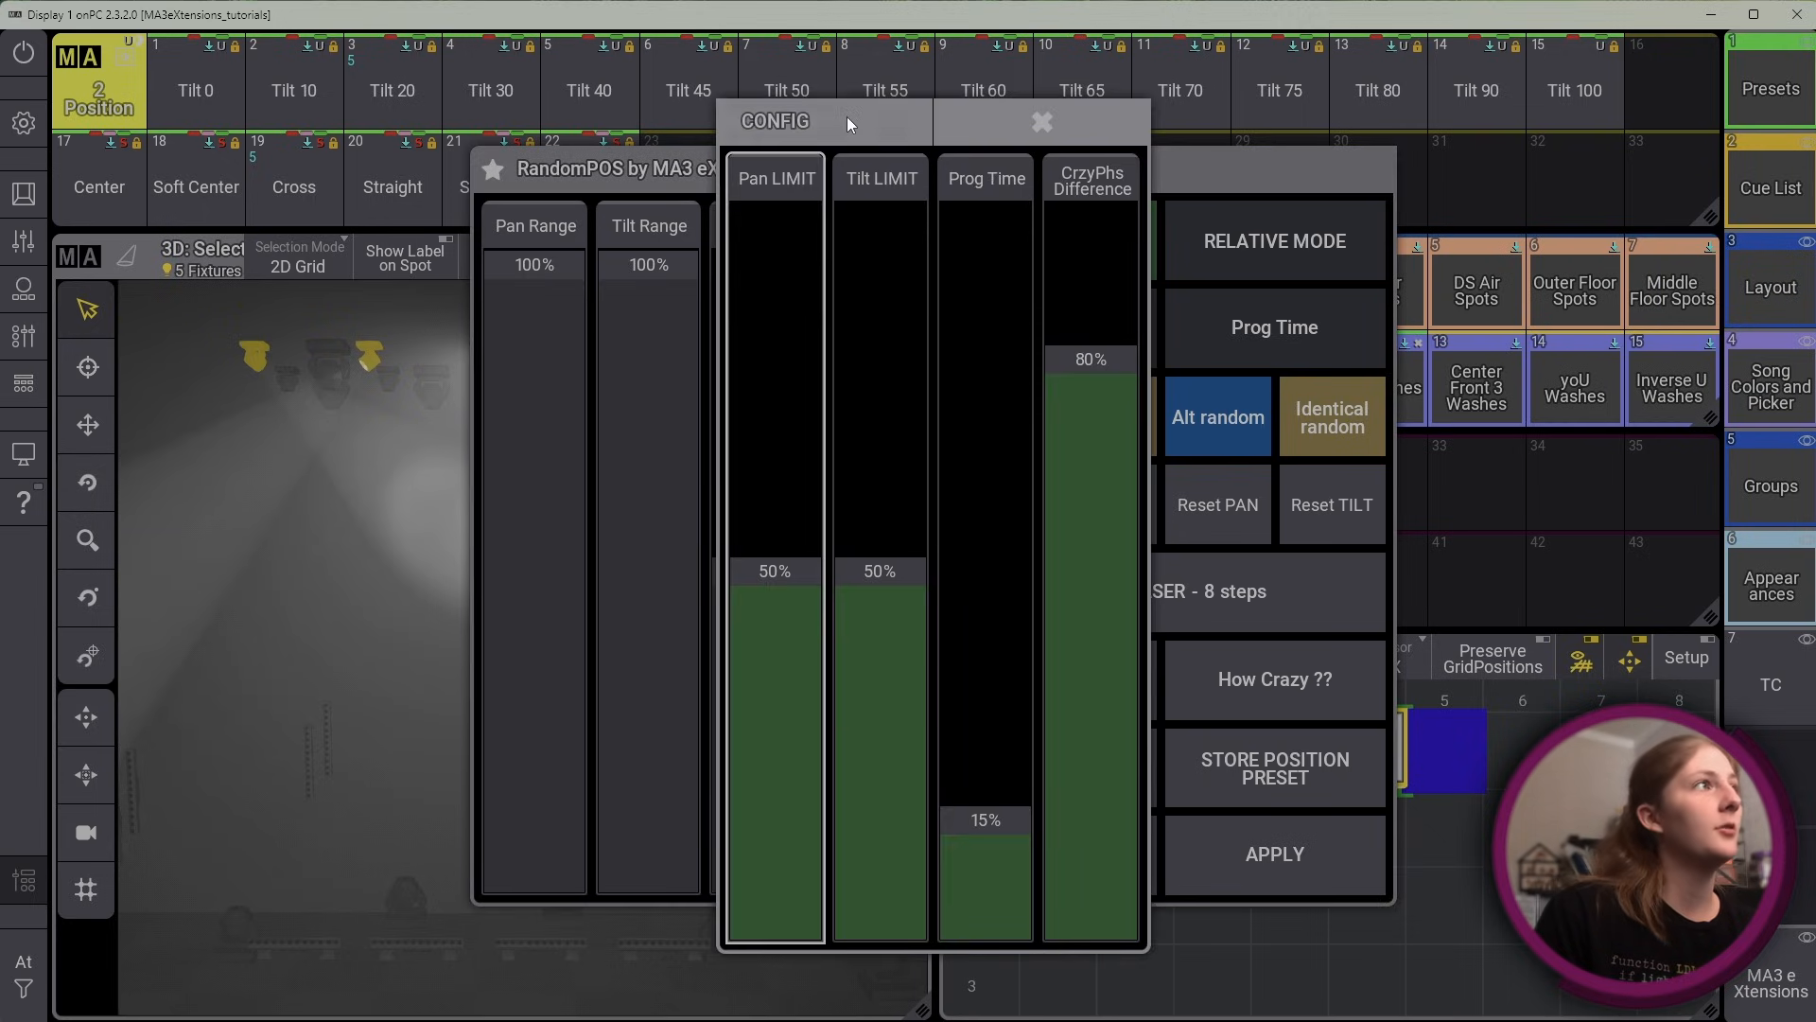
mouse_move(848, 118)
mouse_down()
mouse_move(1079, 121)
mouse_move(1031, 112)
mouse_move(851, 150)
mouse_up()
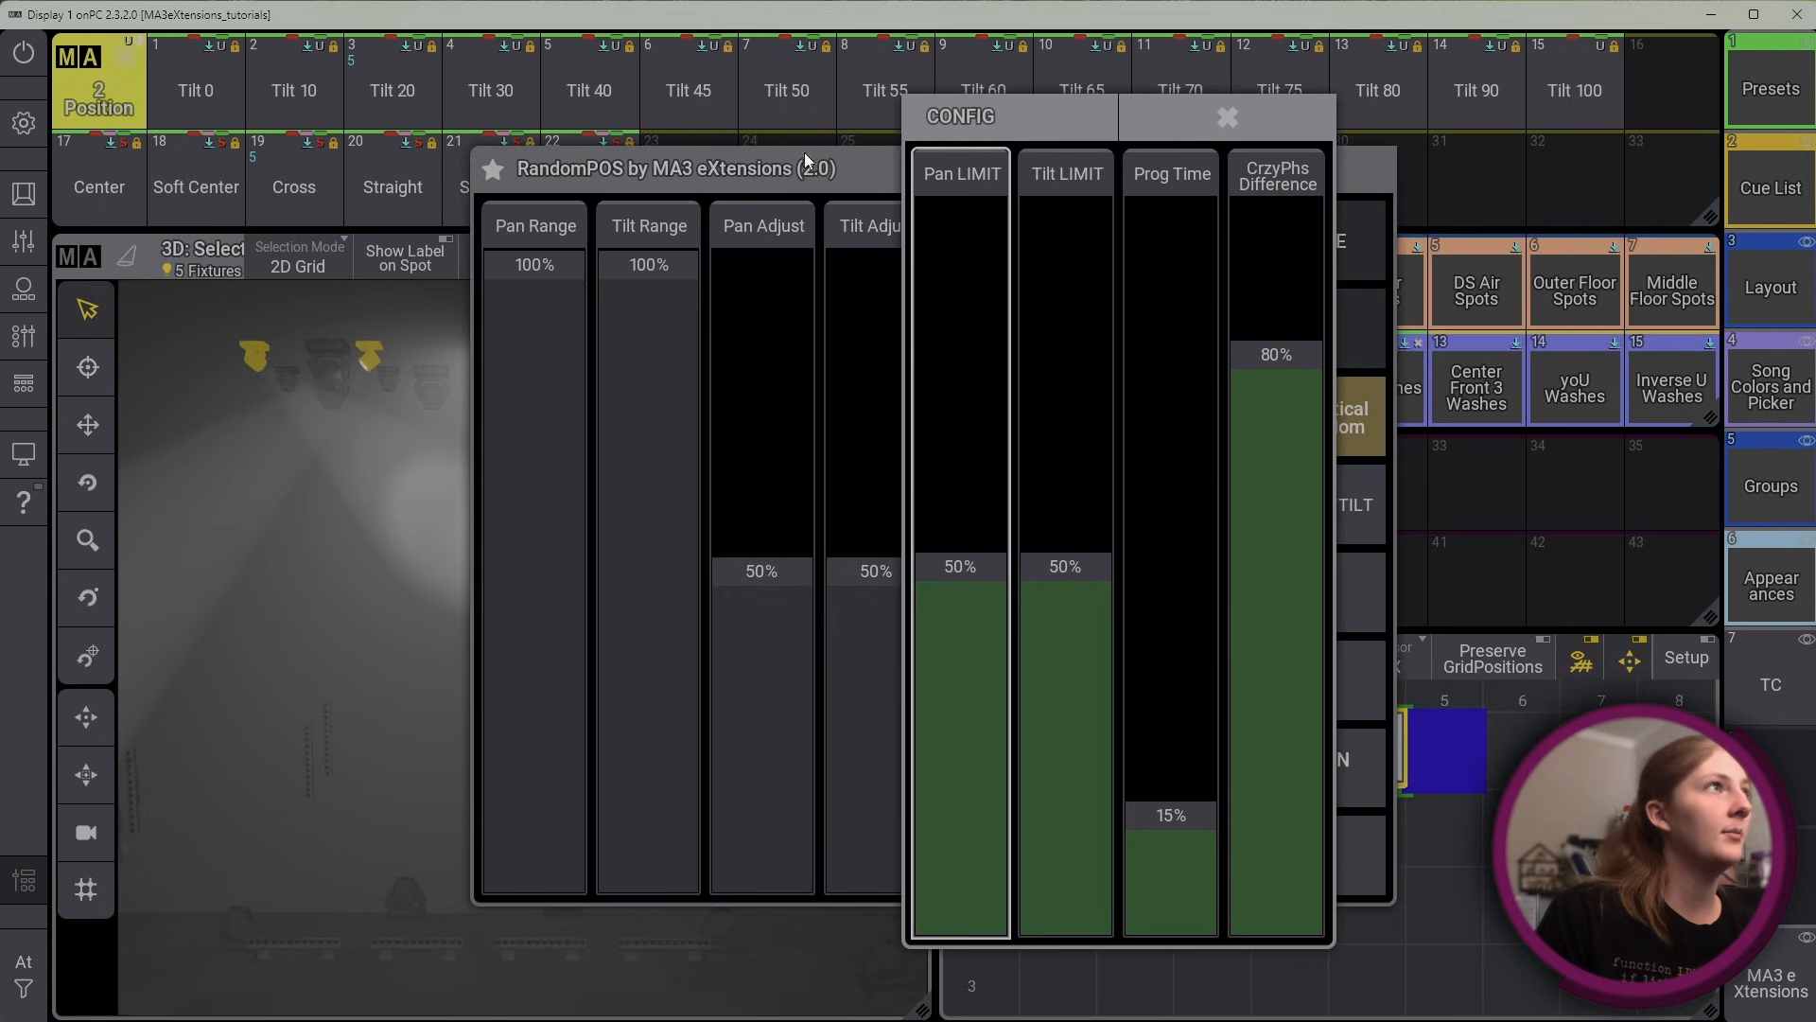
drag(734, 169, 1063, 195)
click(1337, 700)
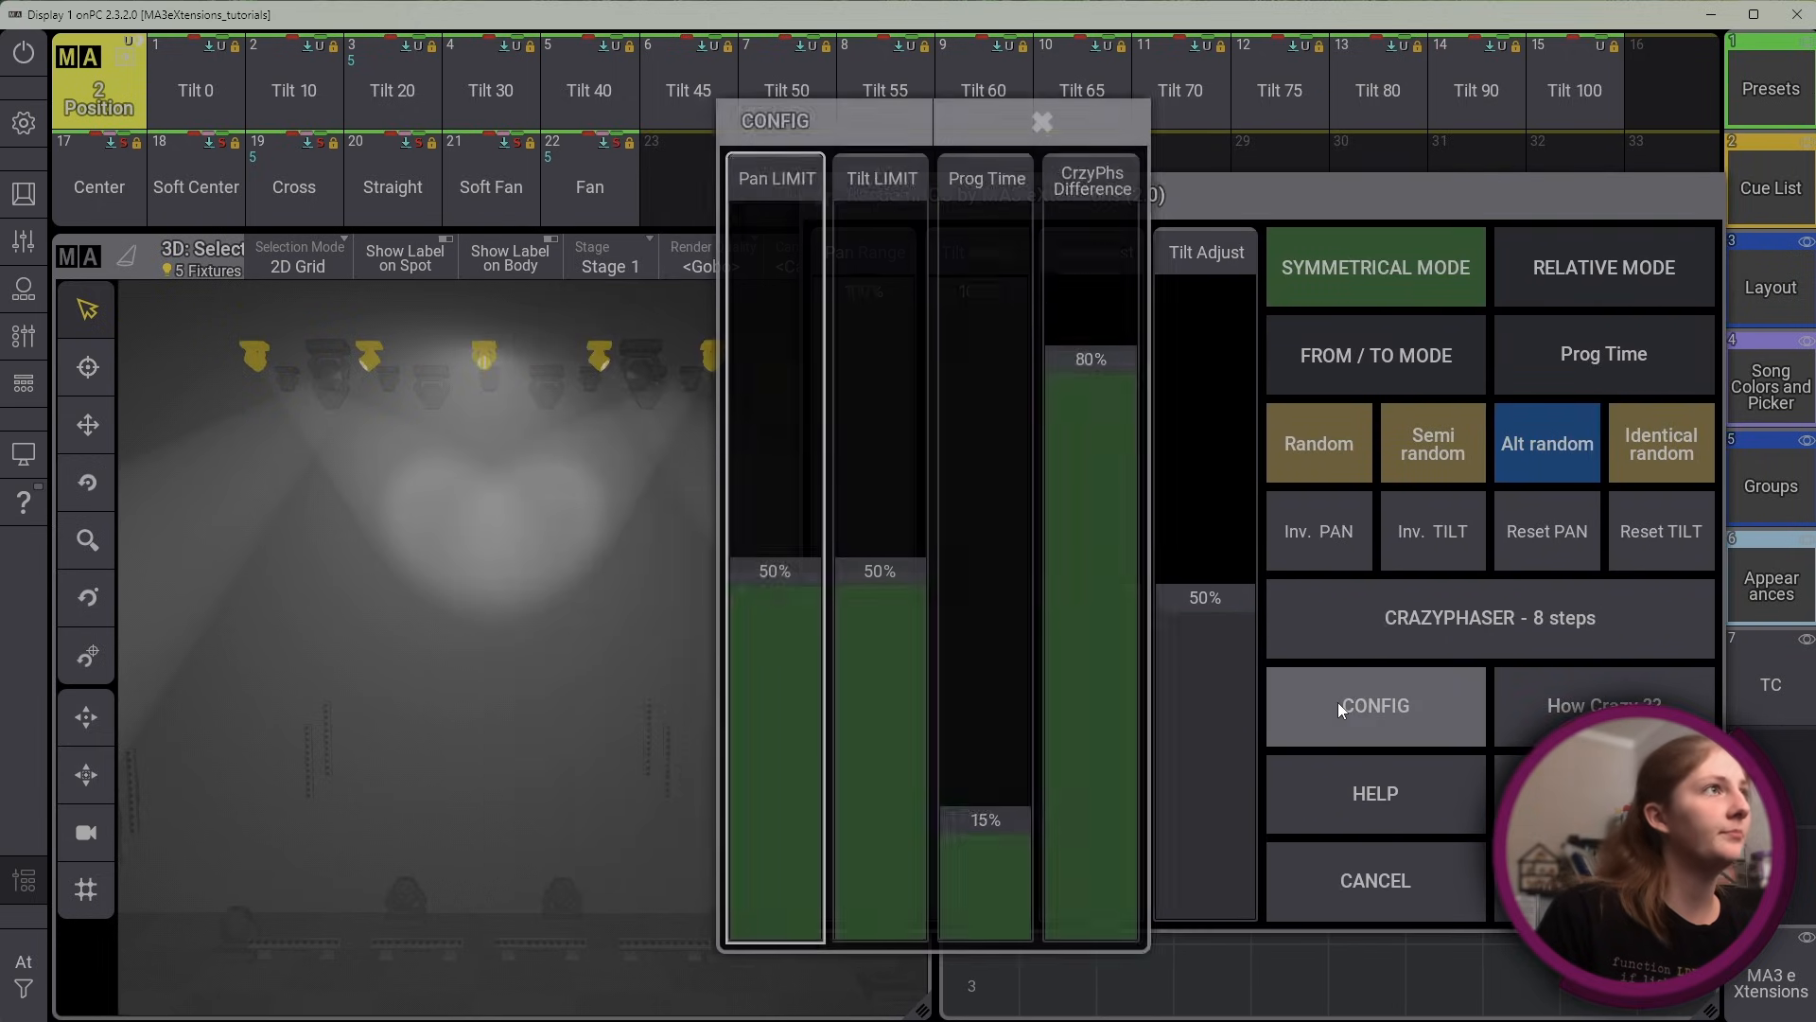
click(1096, 130)
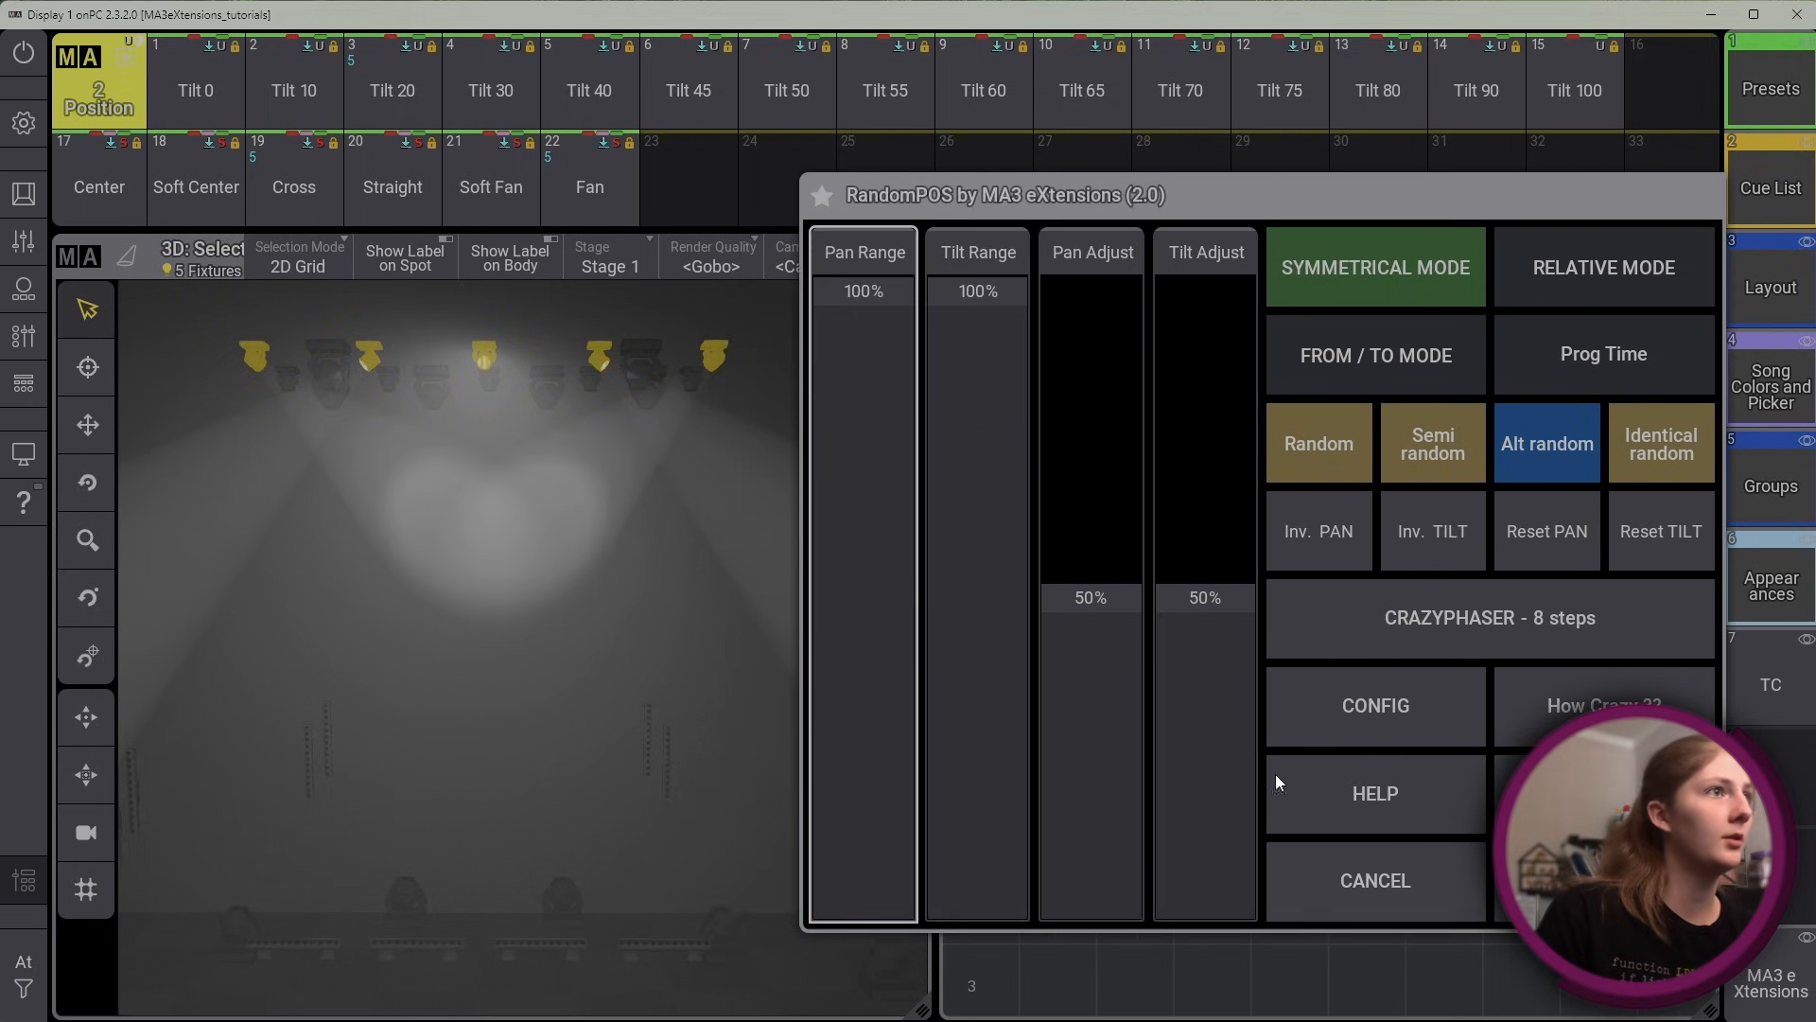
Turn Prog Time on, sweep the Tilt Range ending at 100%, and turn Prog Time off again
click(1659, 370)
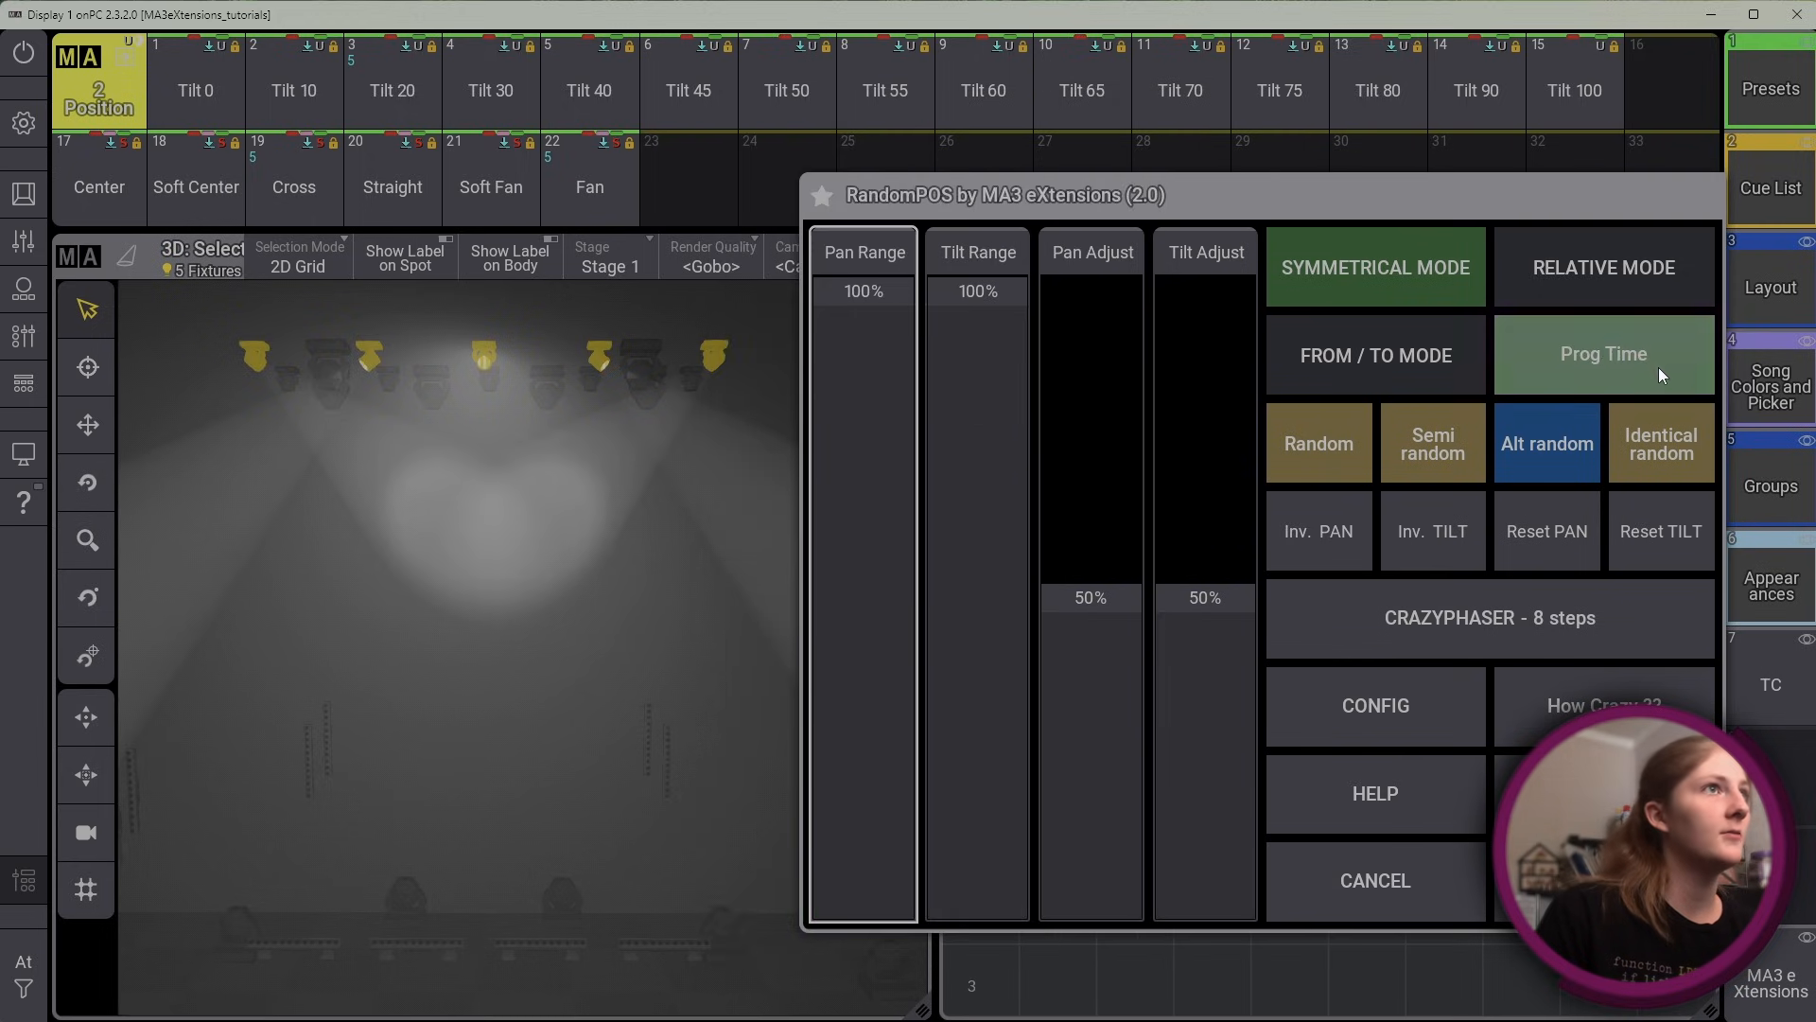
drag(986, 297, 966, 167)
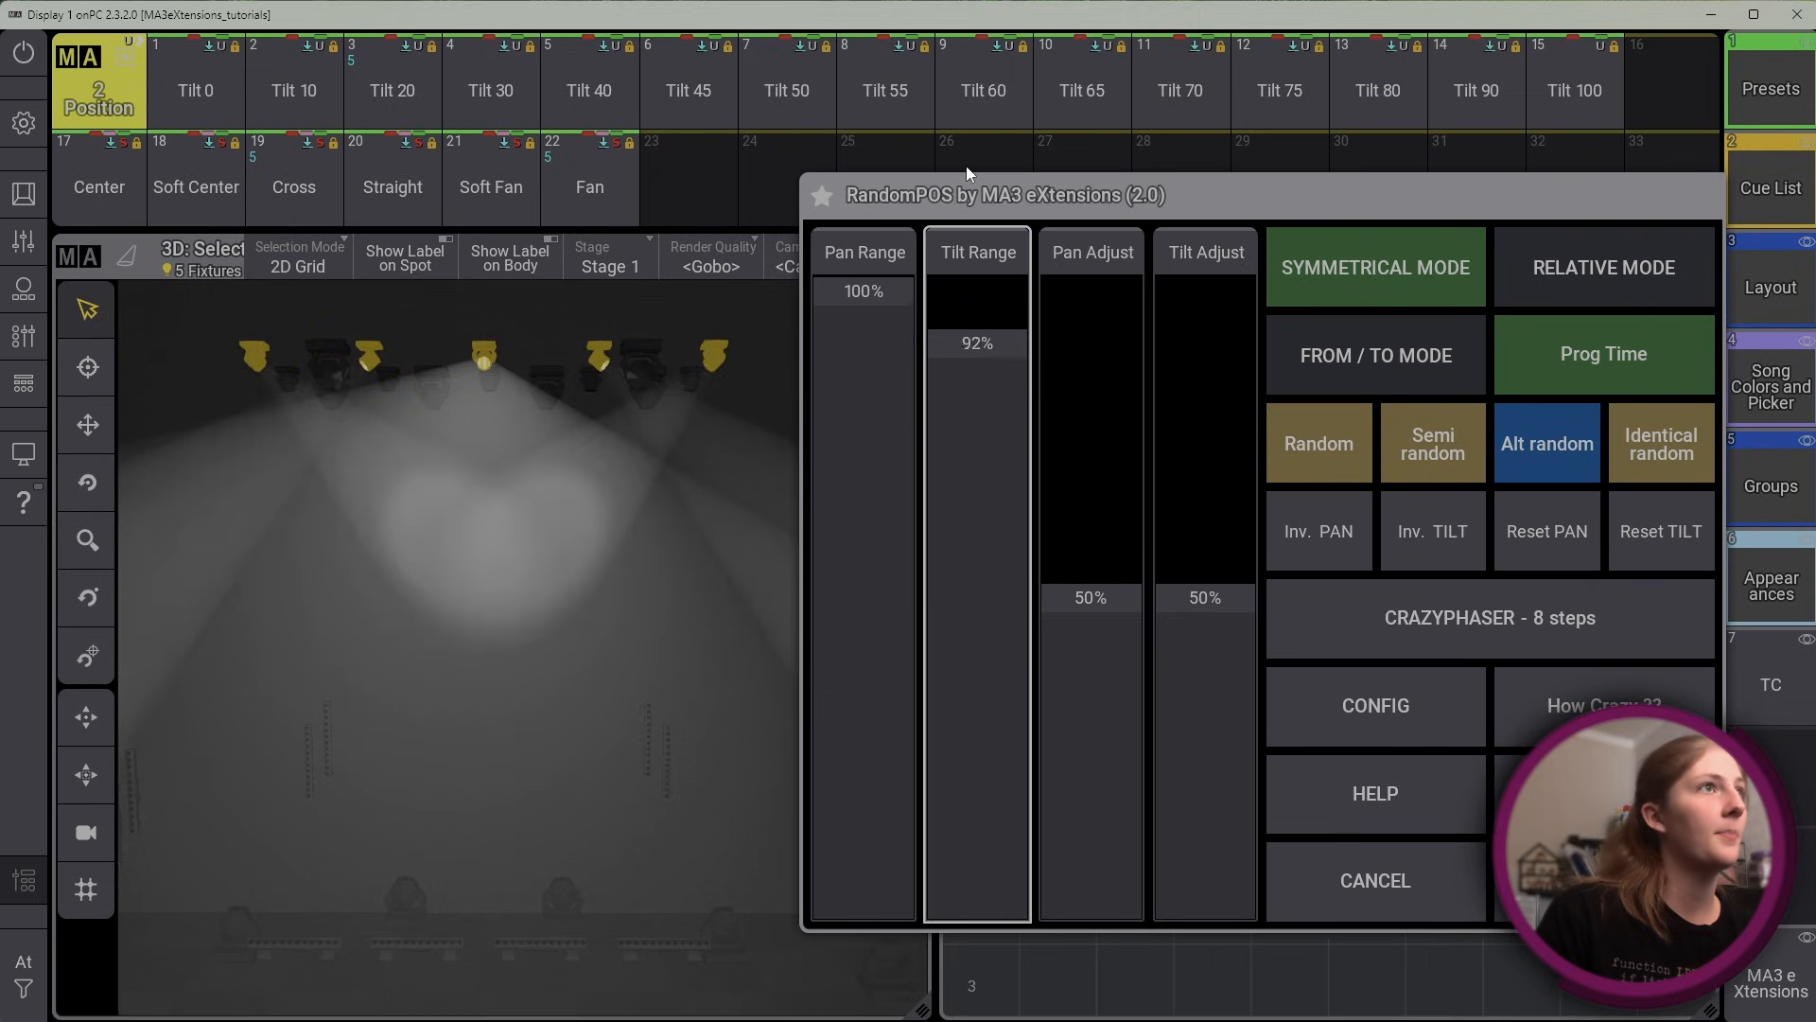
click(1606, 330)
Set both the Pan LIMIT and the Tilt LIMIT in the plugin's config to 100%
click(1394, 724)
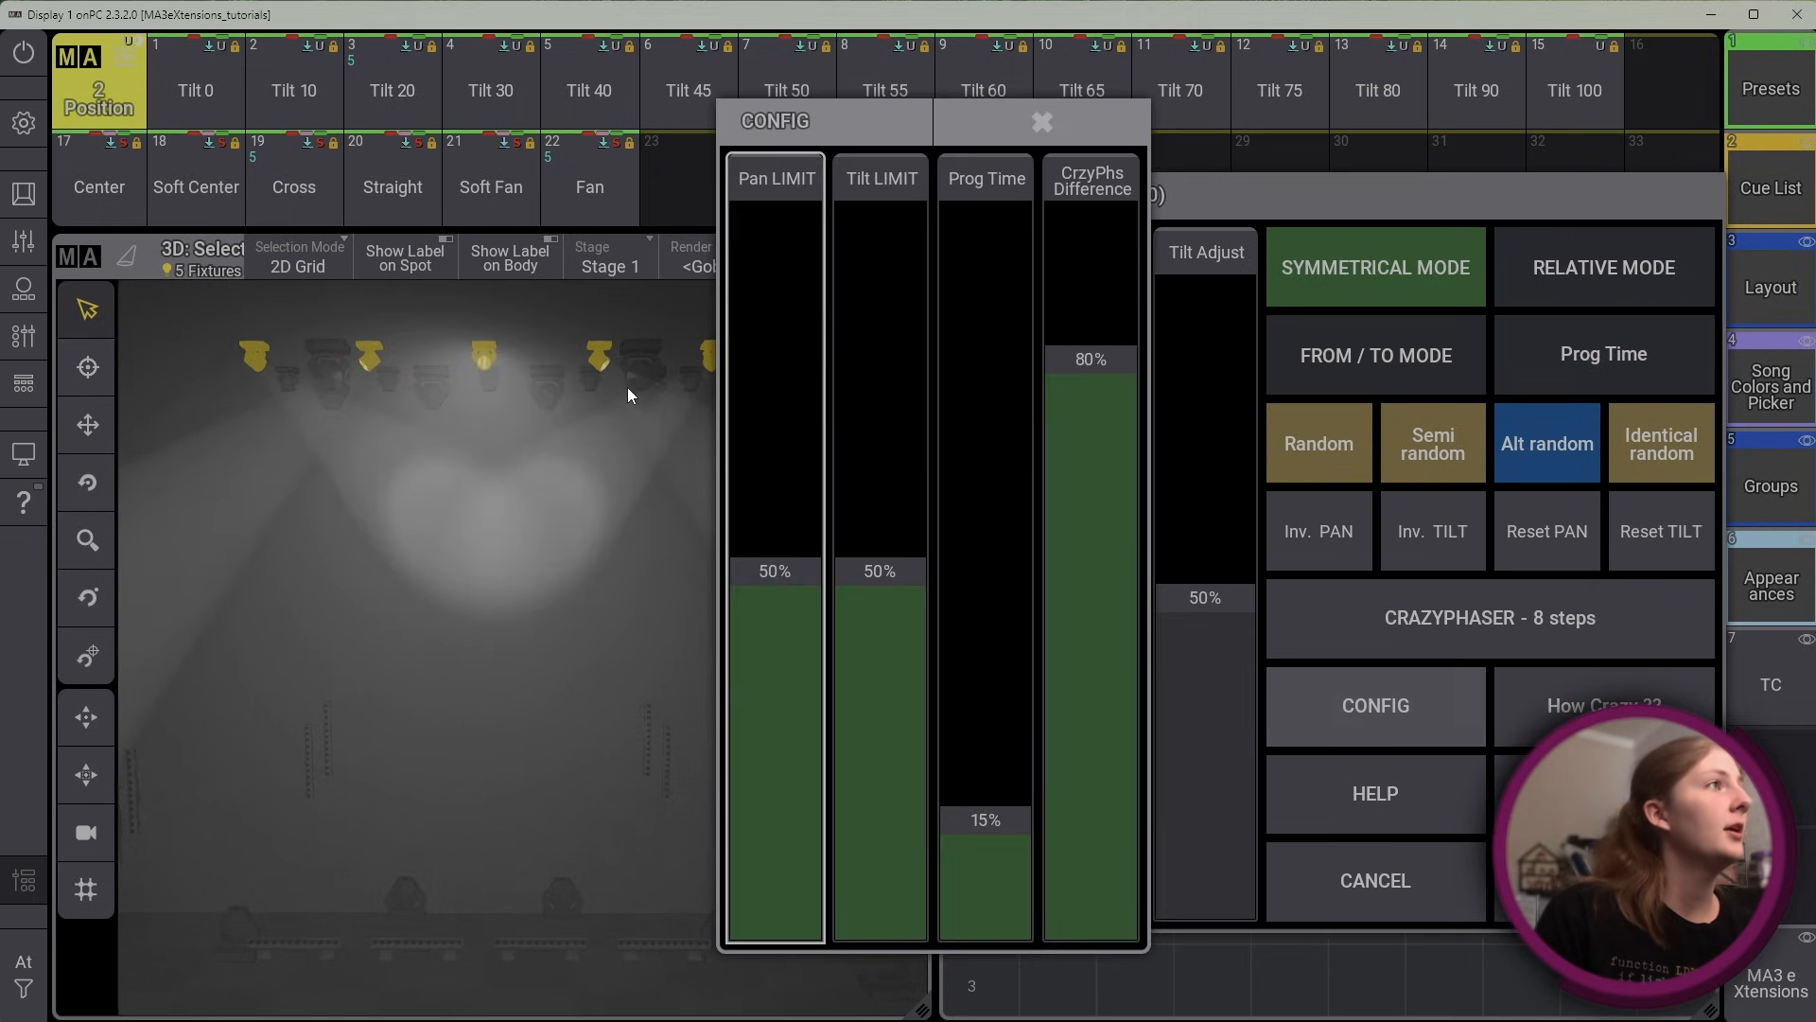
drag(801, 386, 719, 11)
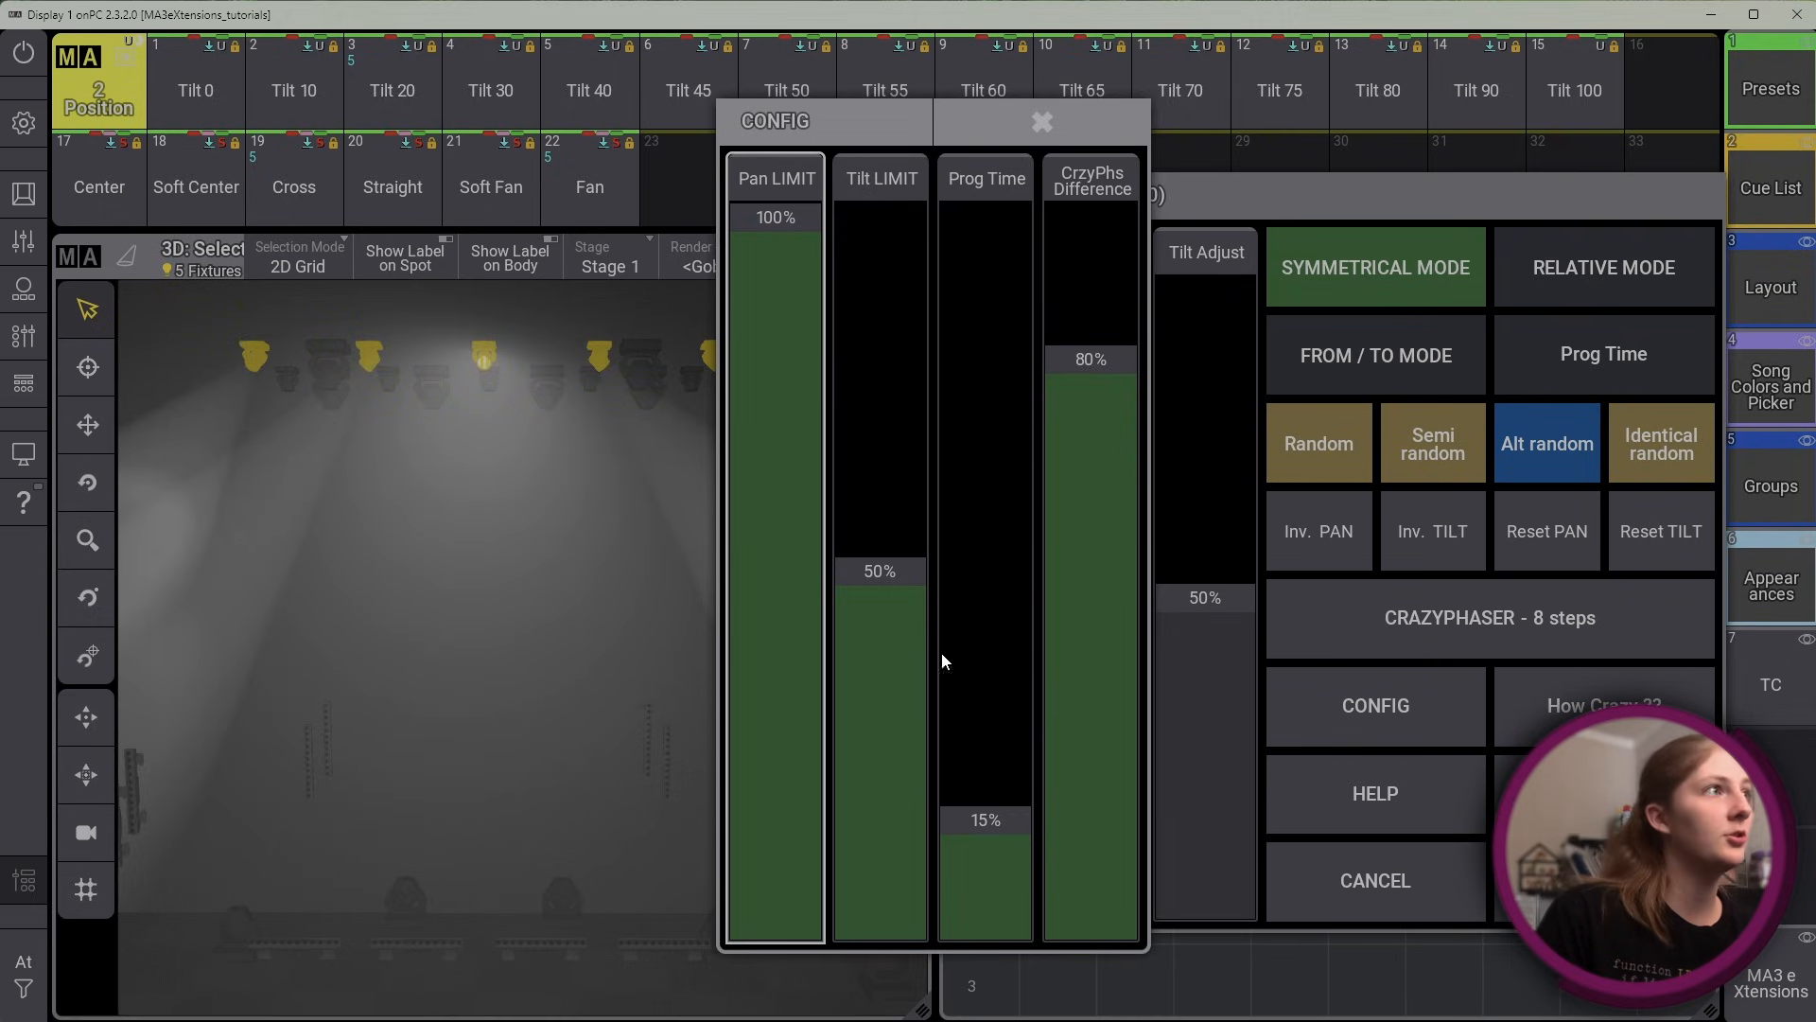
drag(899, 578, 833, 137)
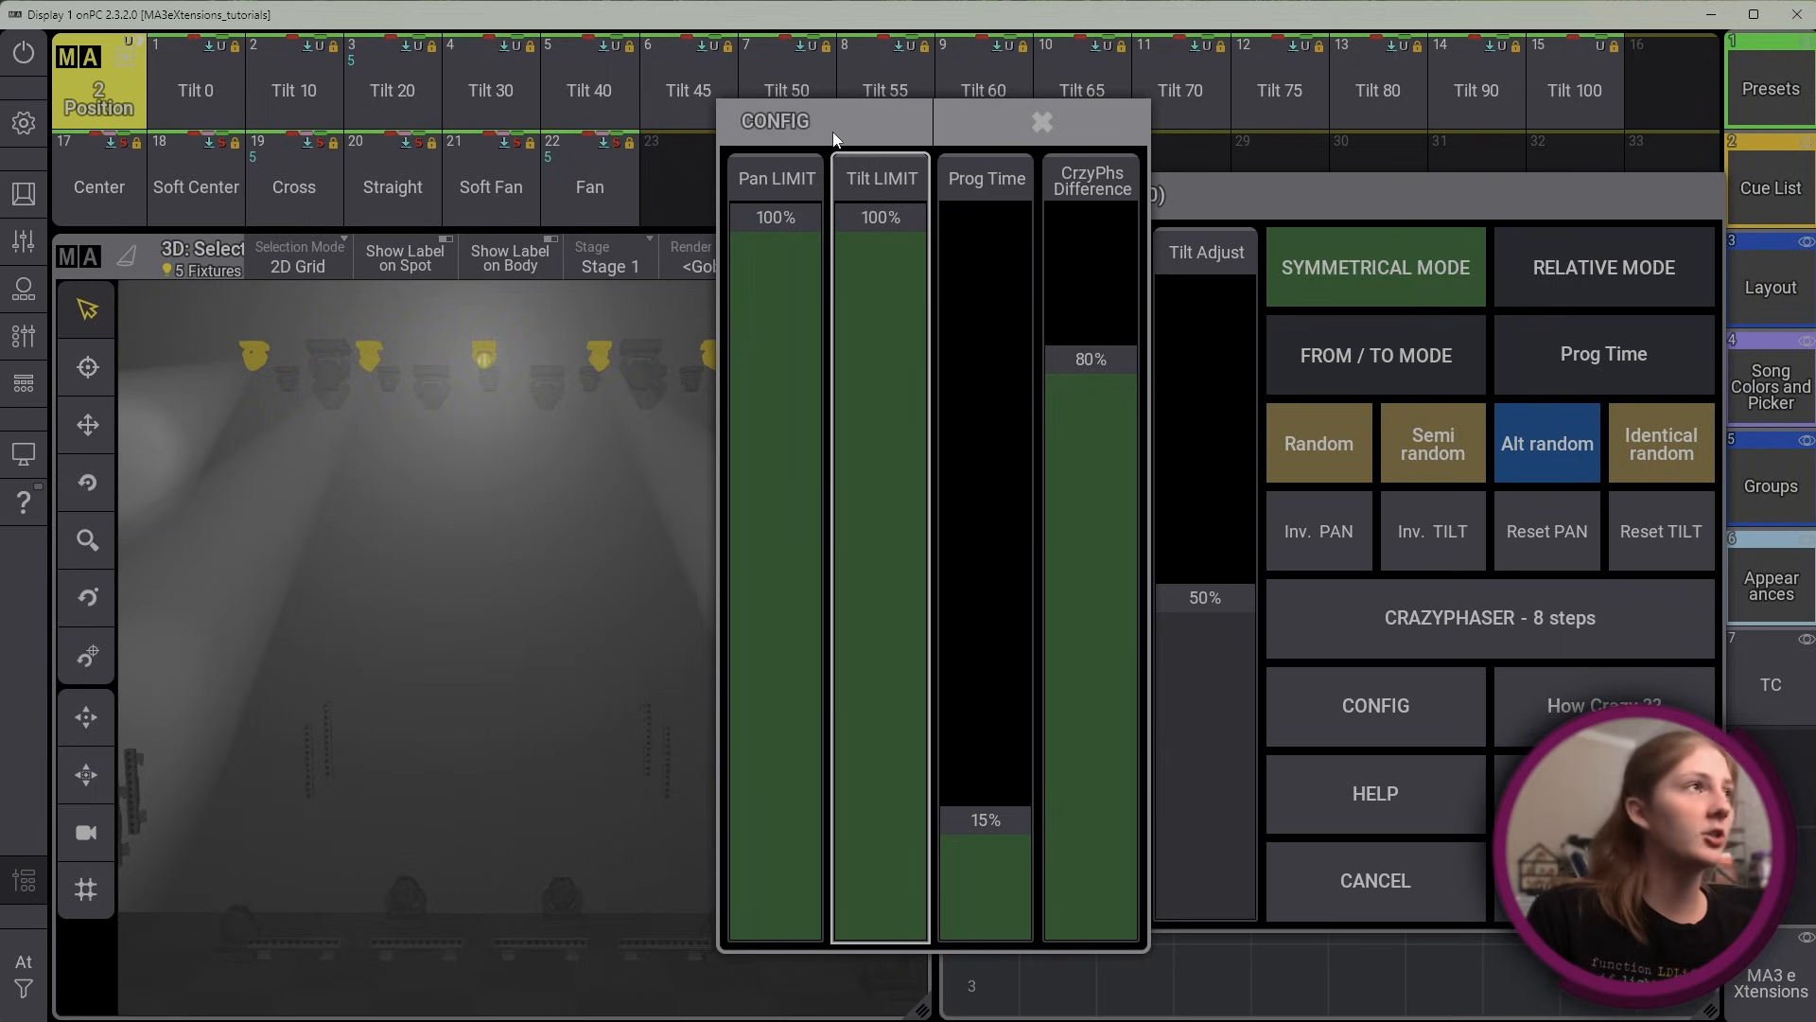
Set the Pan LIMIT and Tilt LIMIT back to 50% and close the config
drag(792, 350, 834, 537)
drag(911, 218, 912, 572)
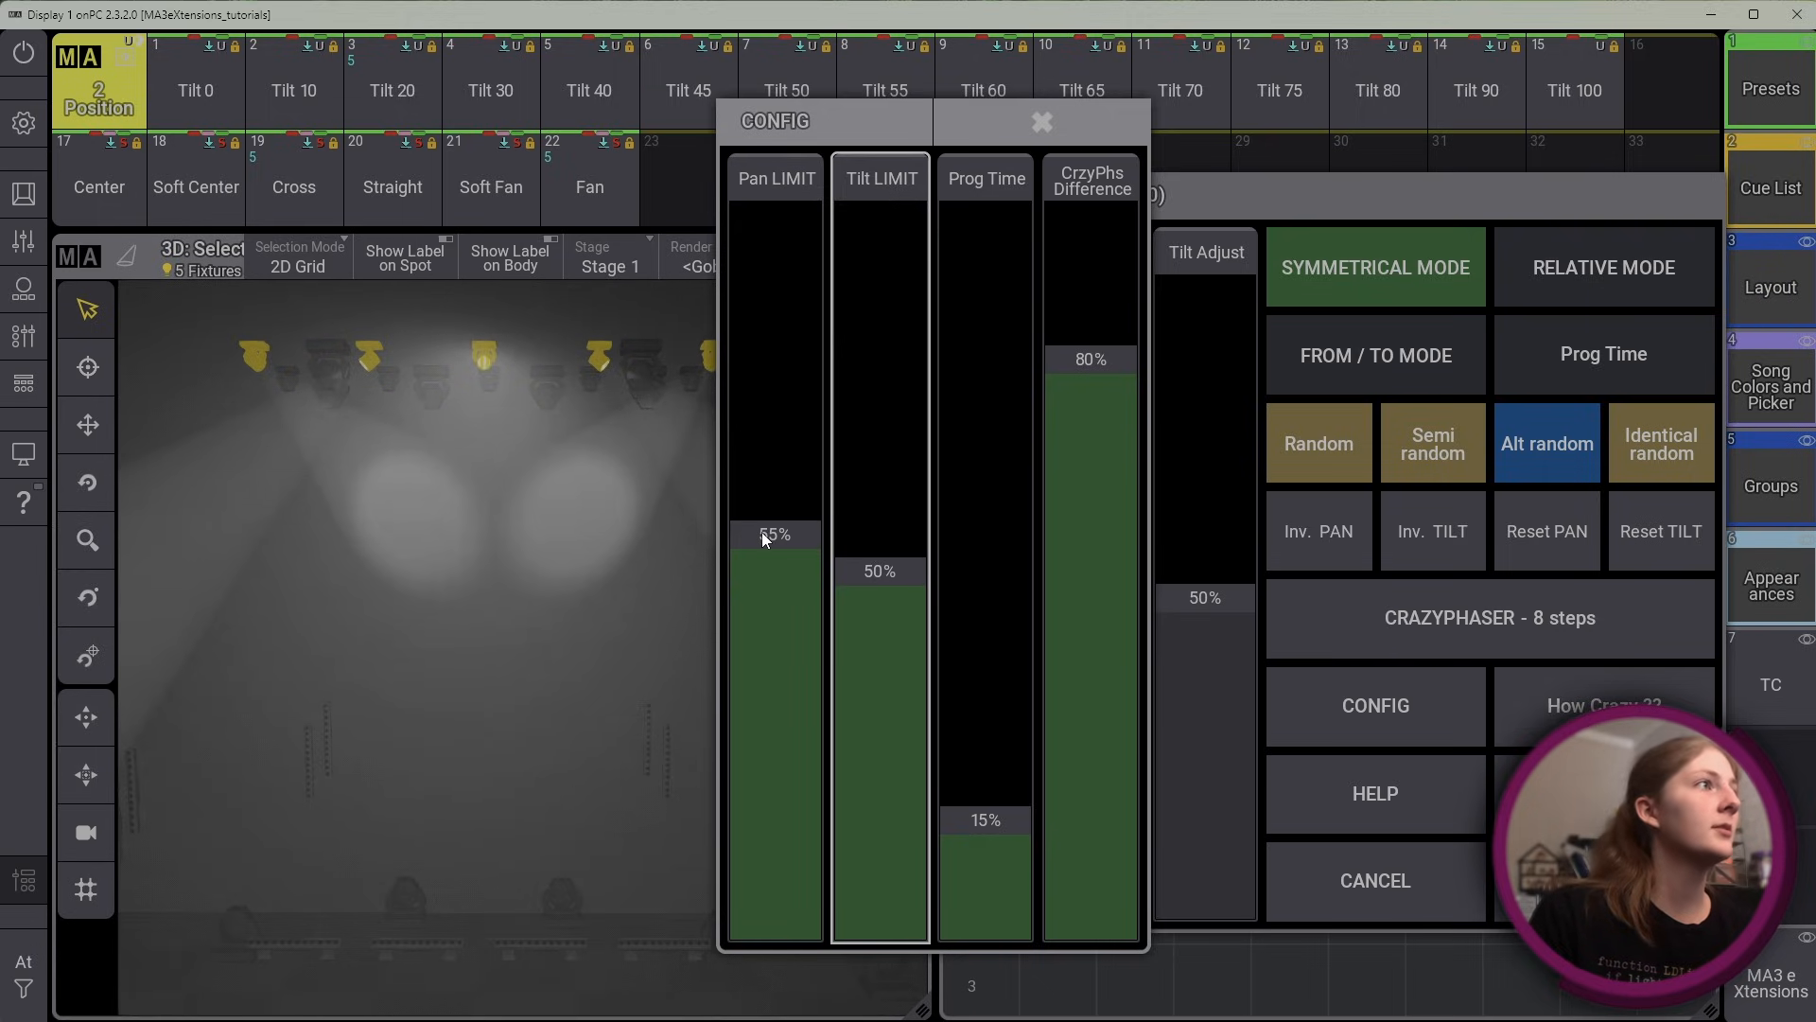
drag(762, 533, 771, 568)
click(1040, 141)
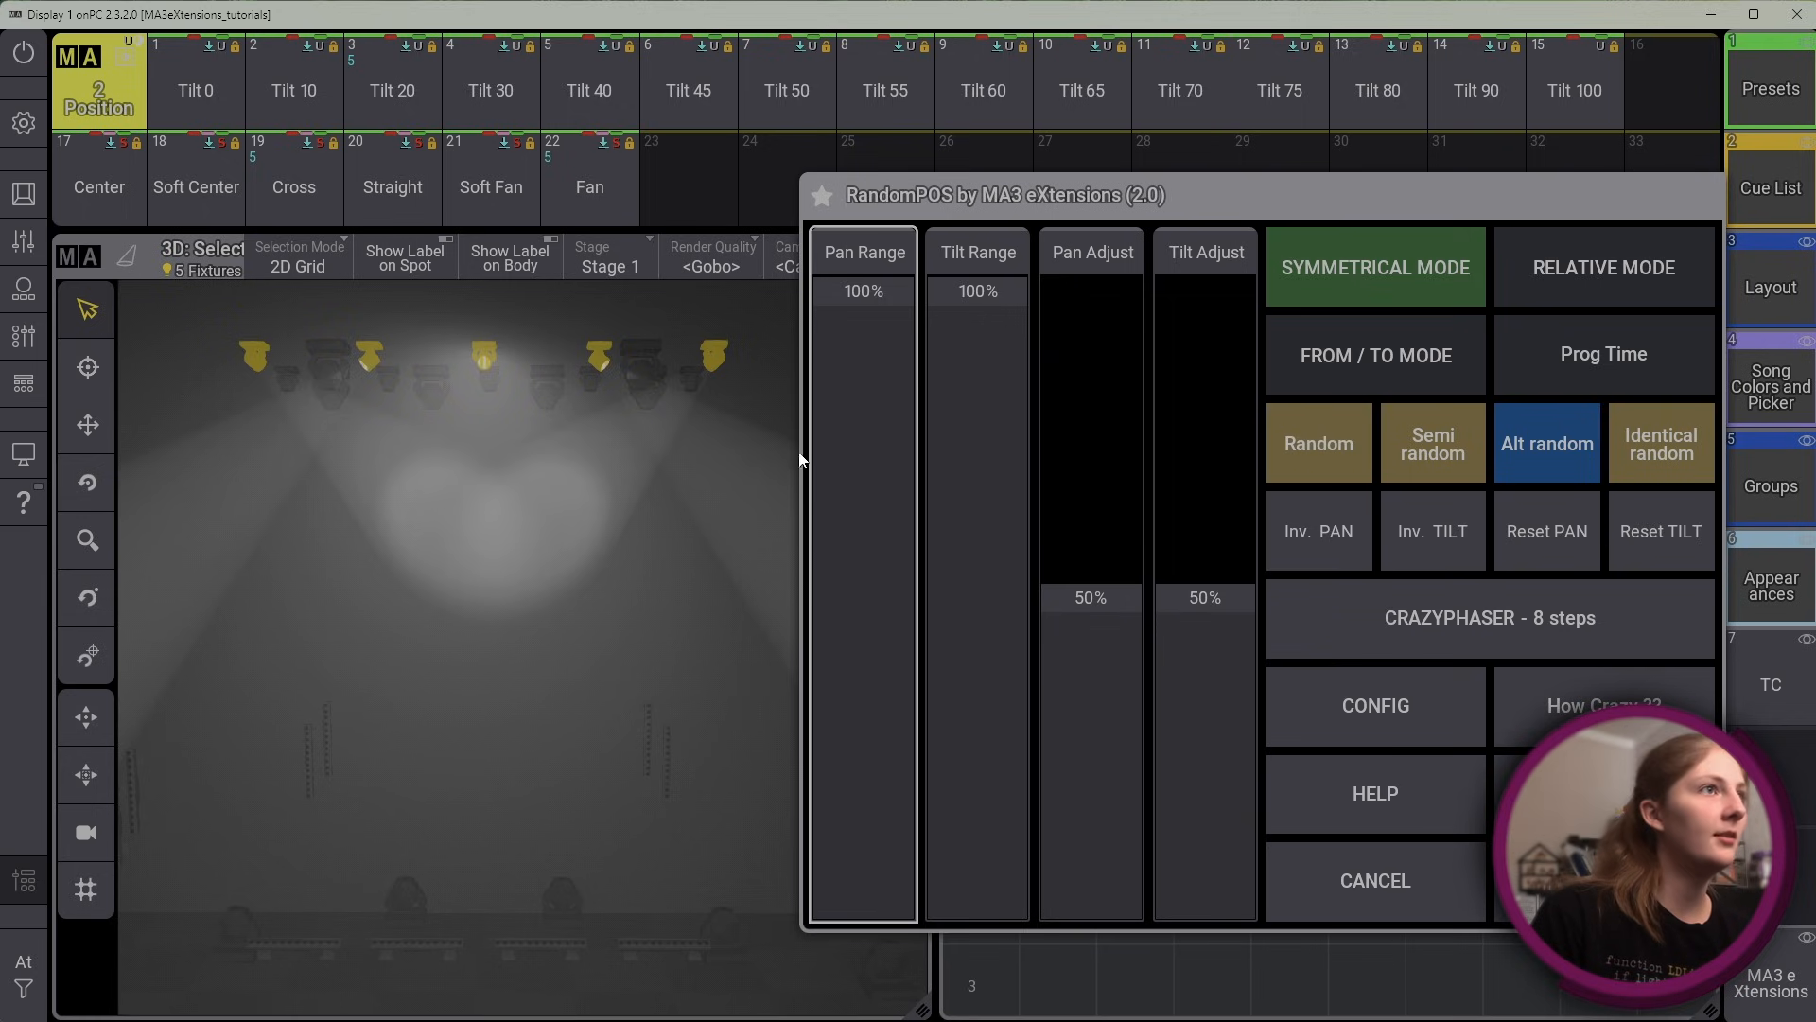
Generate an 8-step Crazyphaser on the fixtures and reopen RandomPOS v2 with its window clear of the stage view
click(1526, 640)
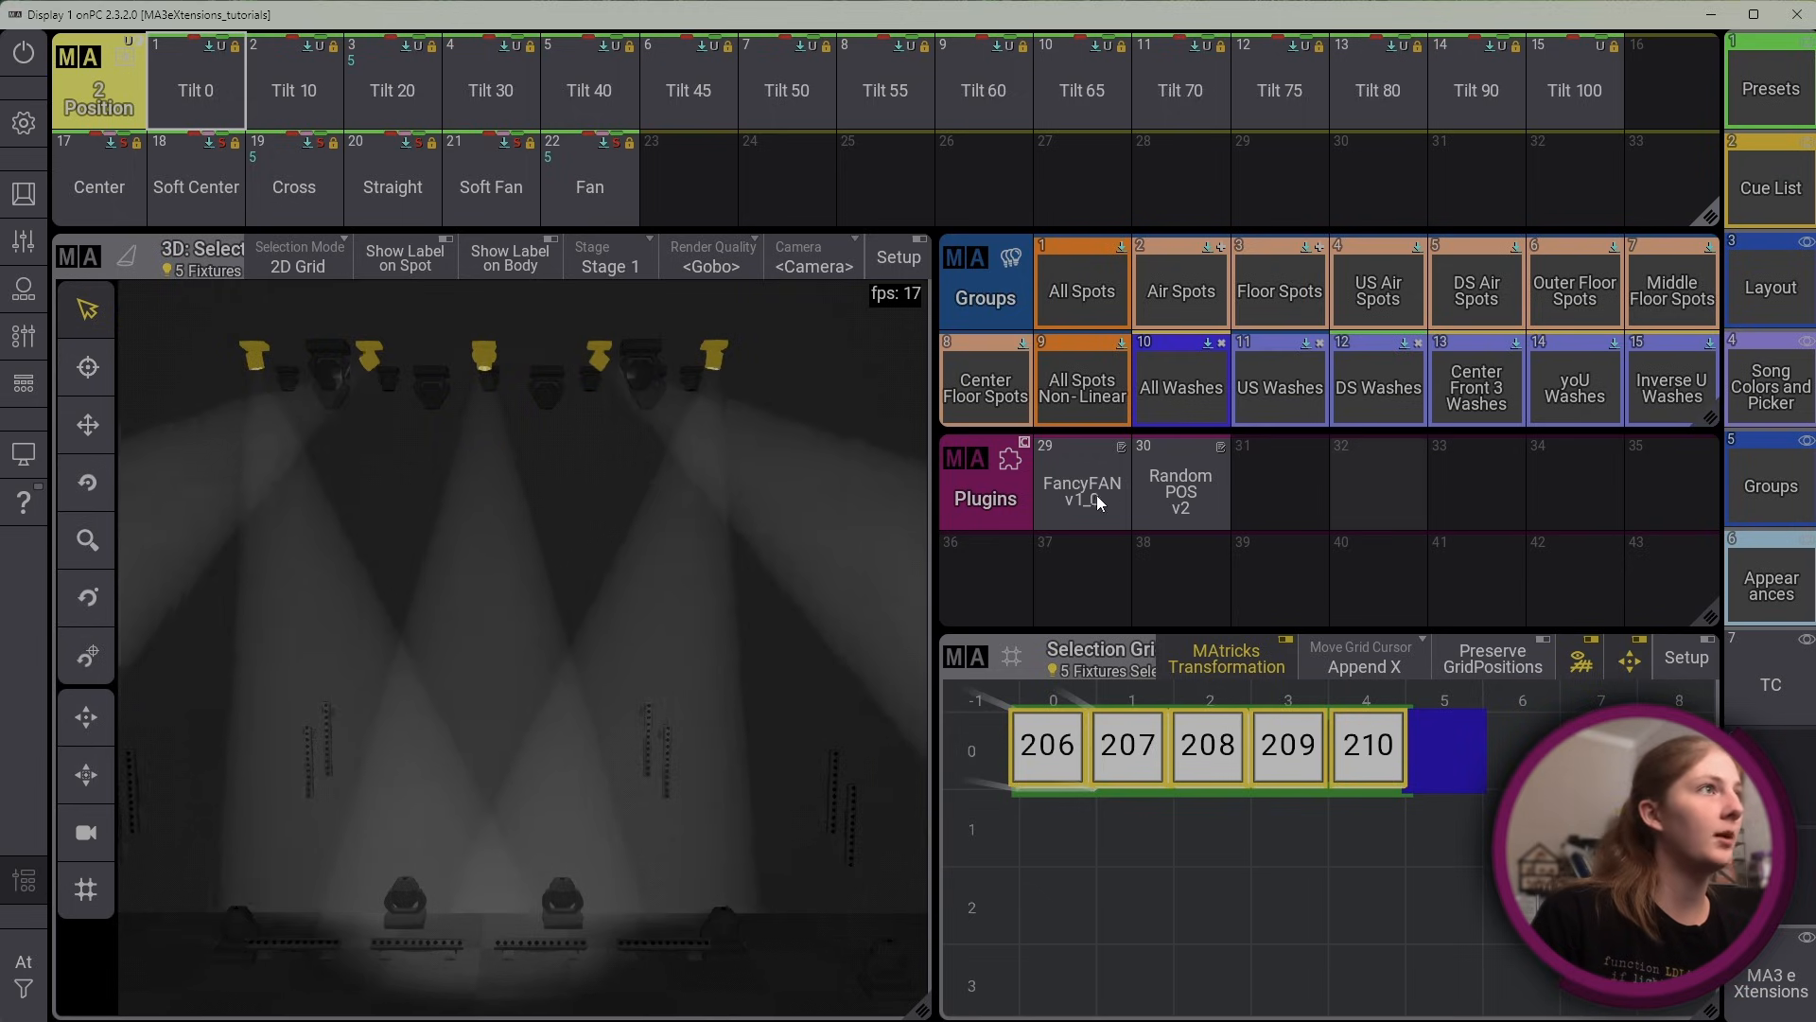
click(1184, 496)
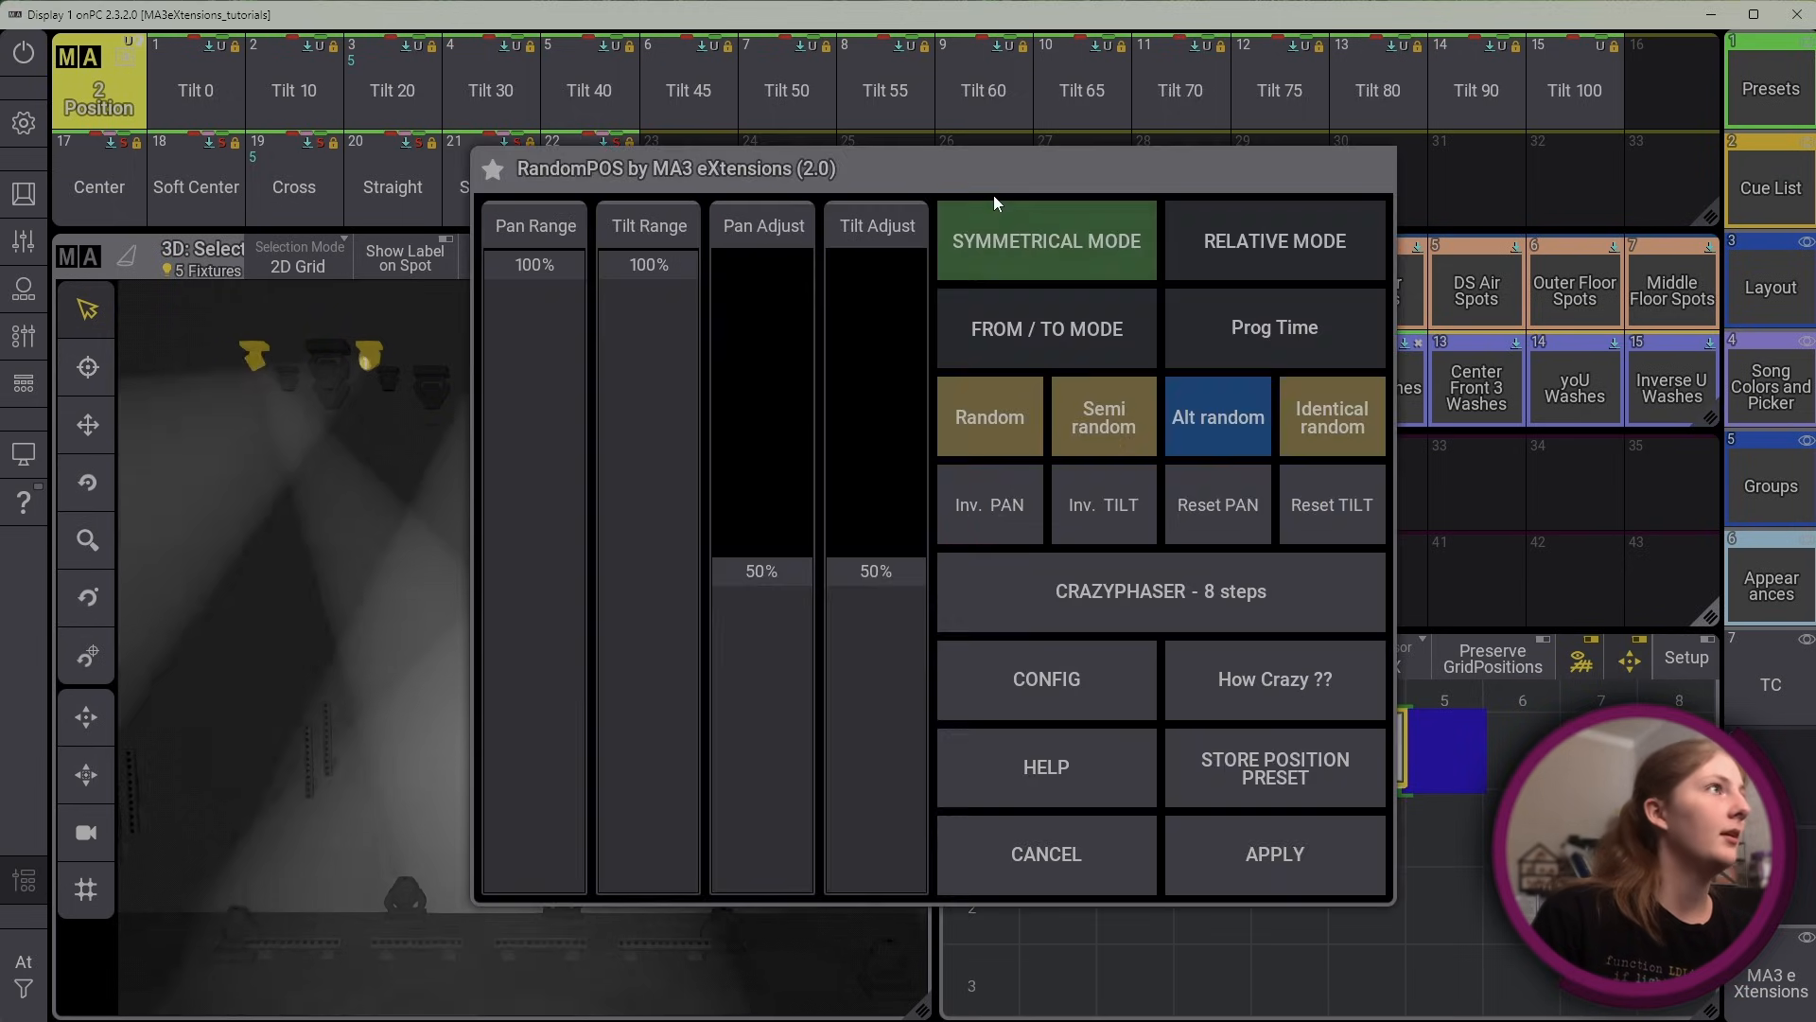
drag(1054, 211, 1271, 205)
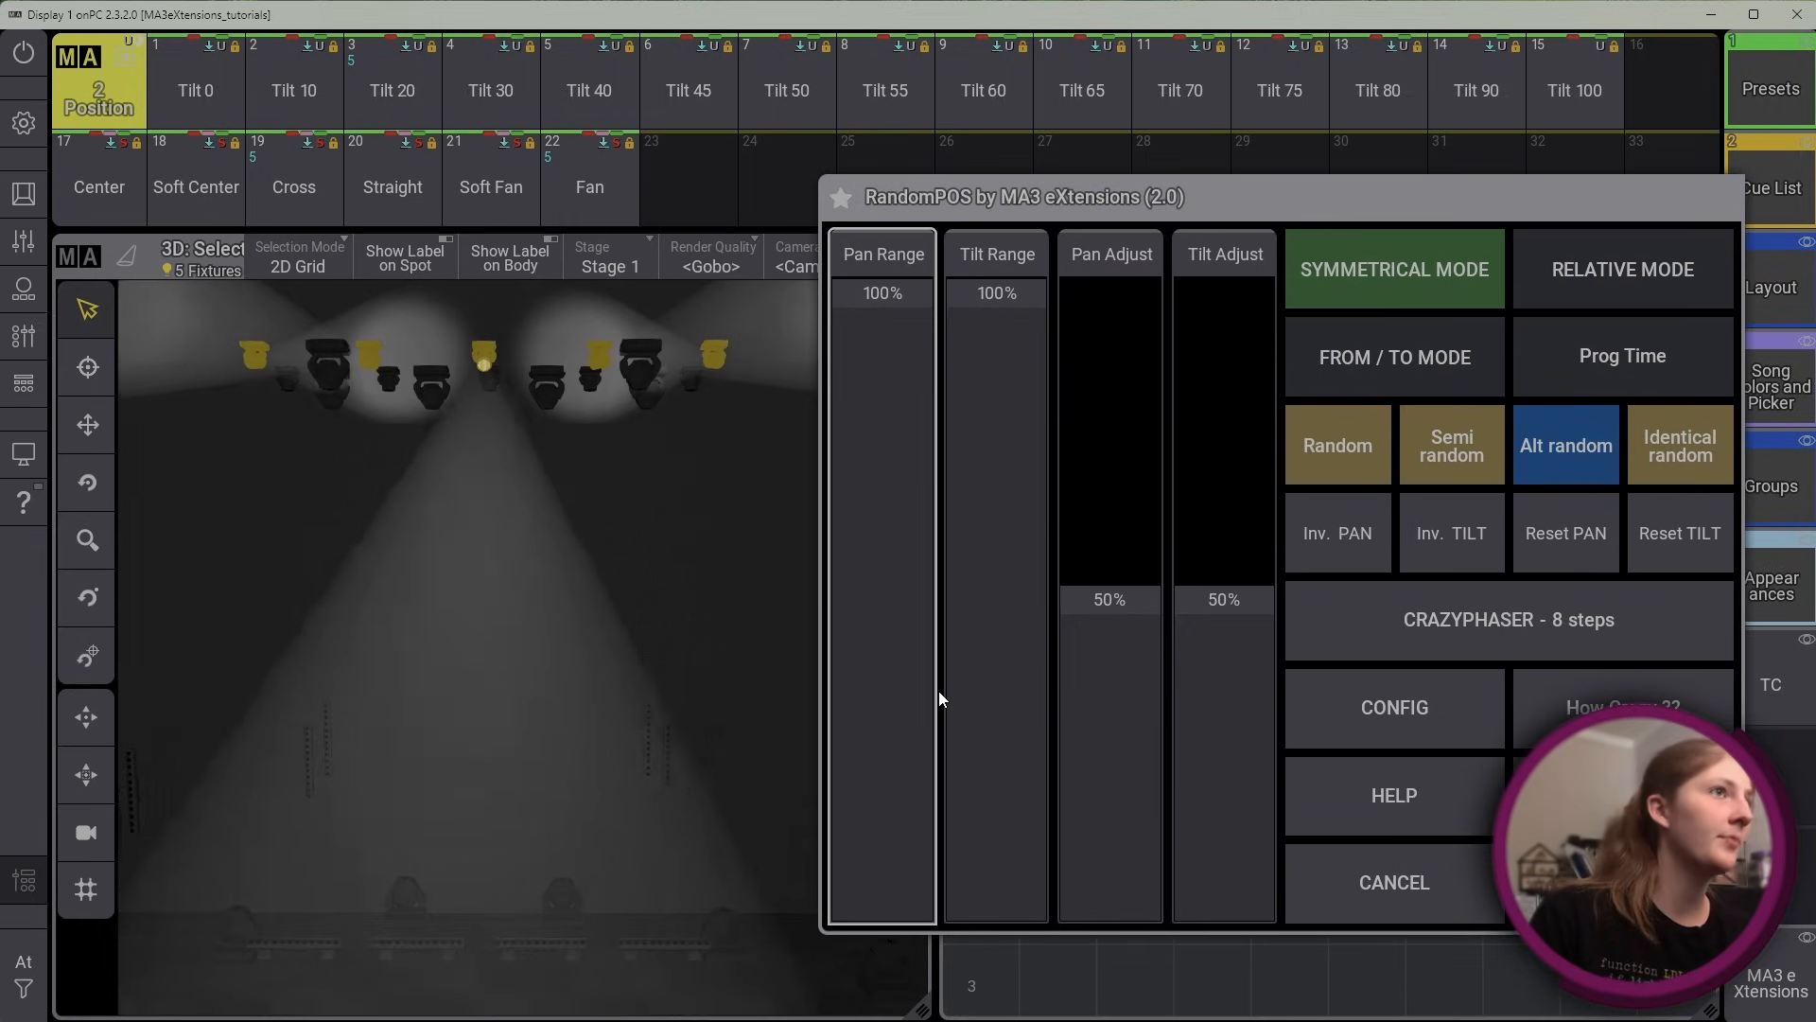
Generate a Crazyphaser with 4 steps
click(1533, 629)
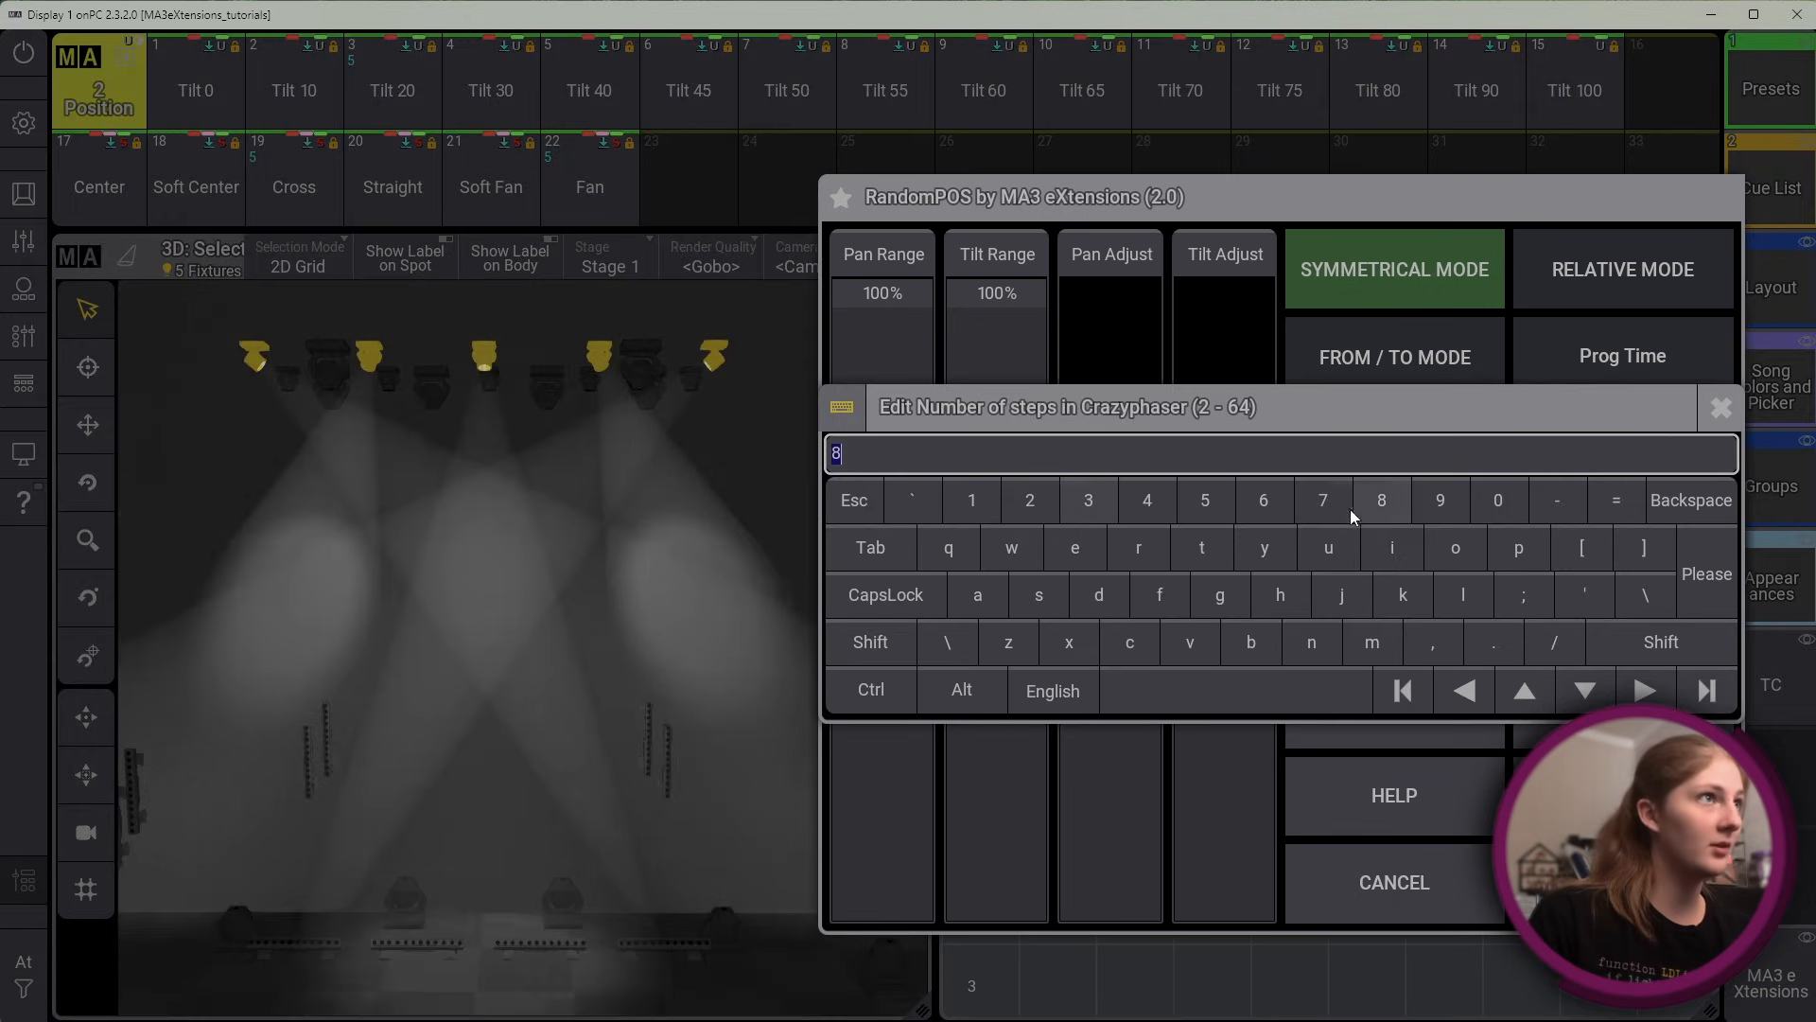
click(1146, 504)
click(1654, 556)
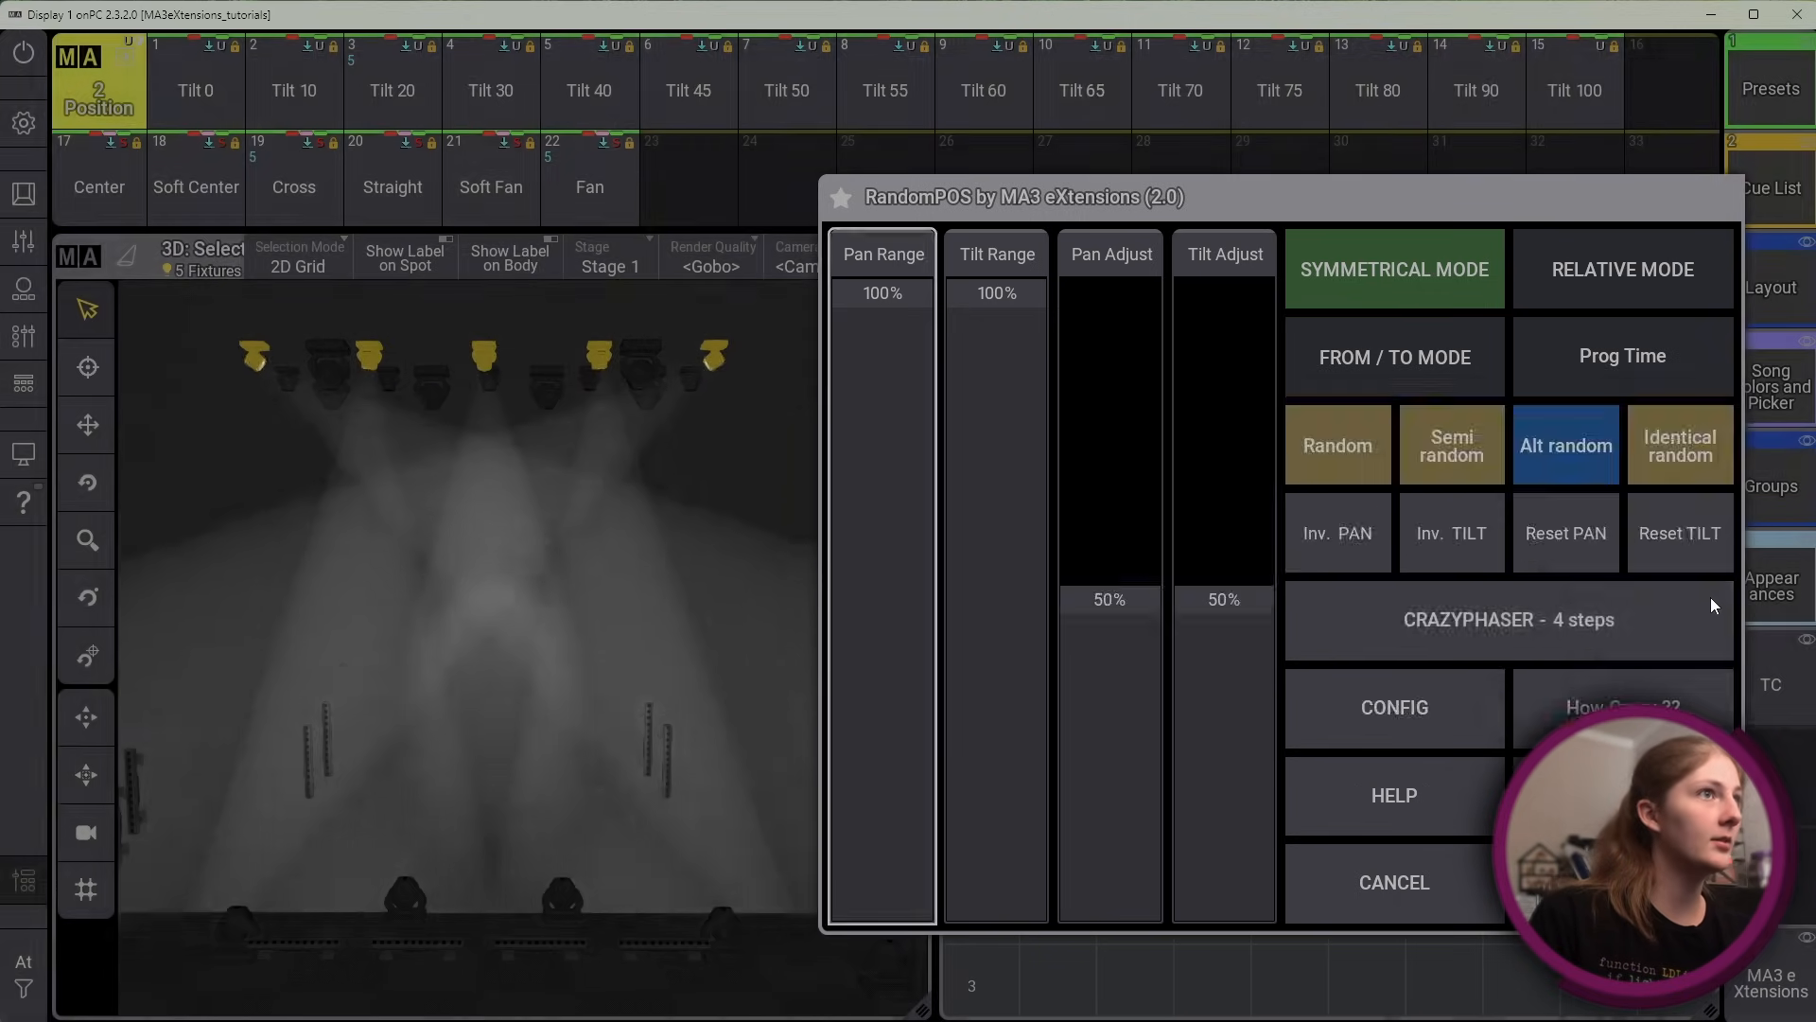
Generate the Crazyphaser again with 5 steps
click(1341, 596)
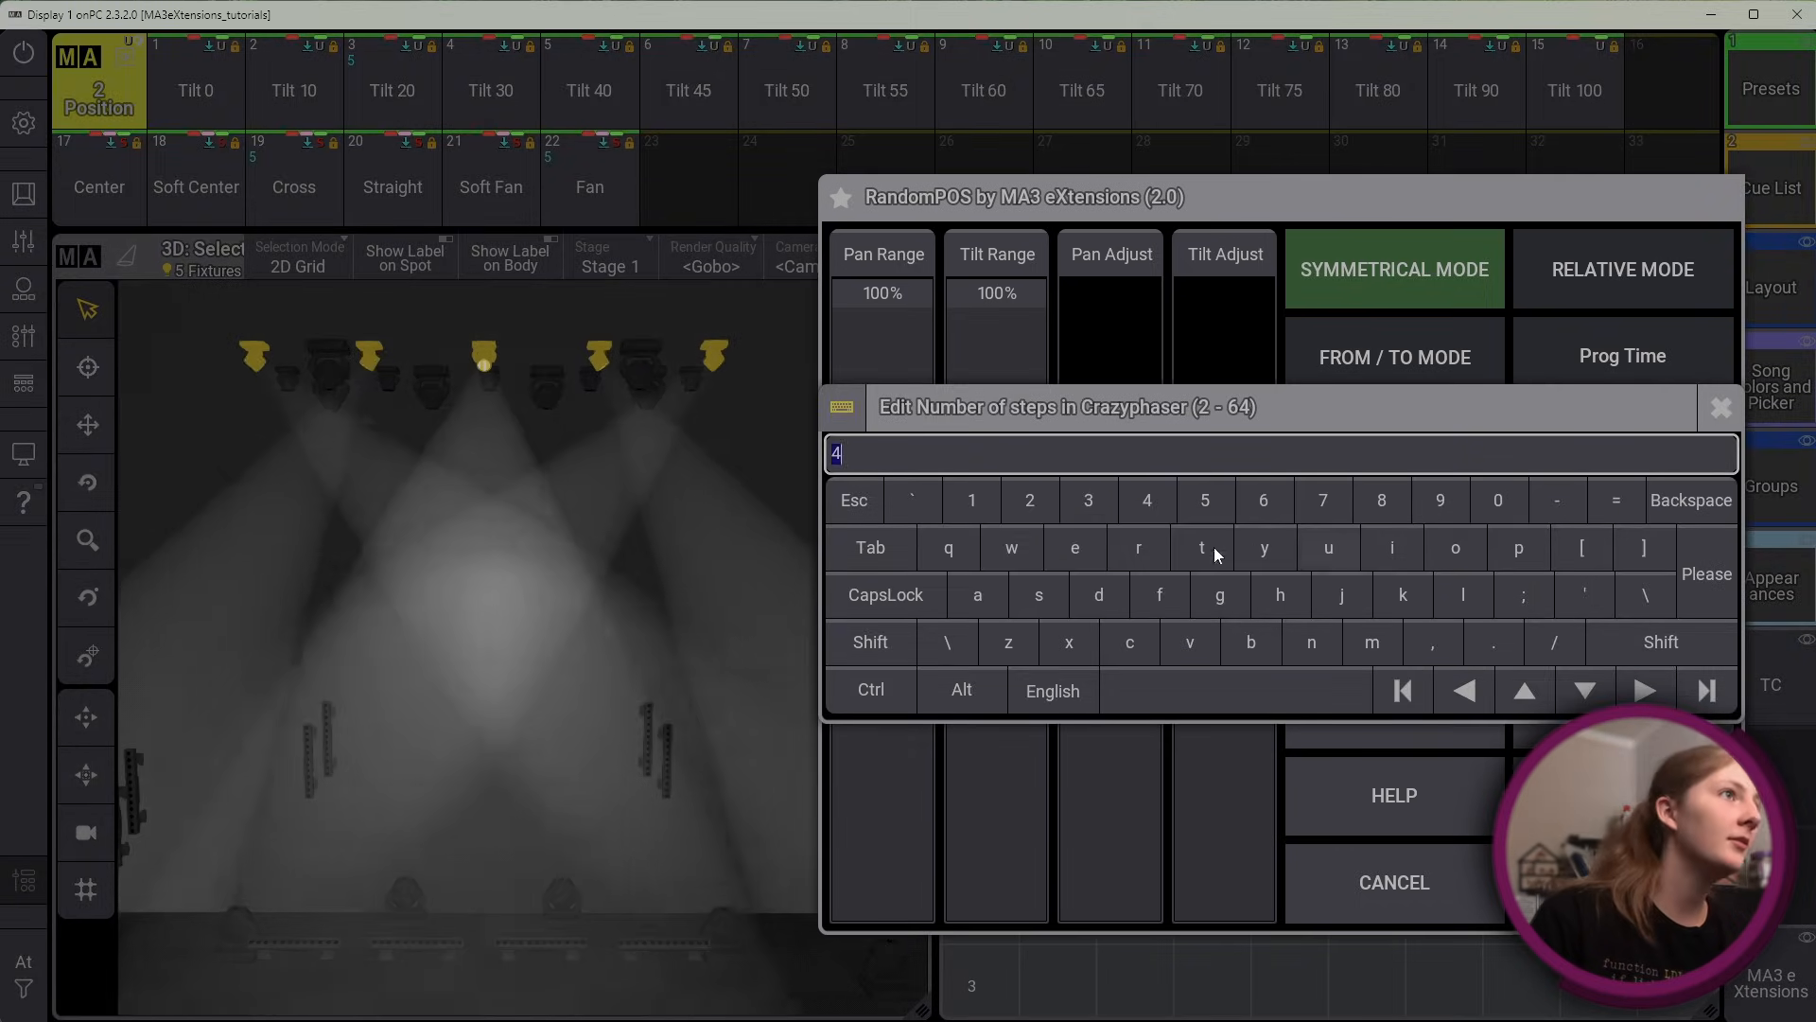
click(1206, 502)
click(1710, 574)
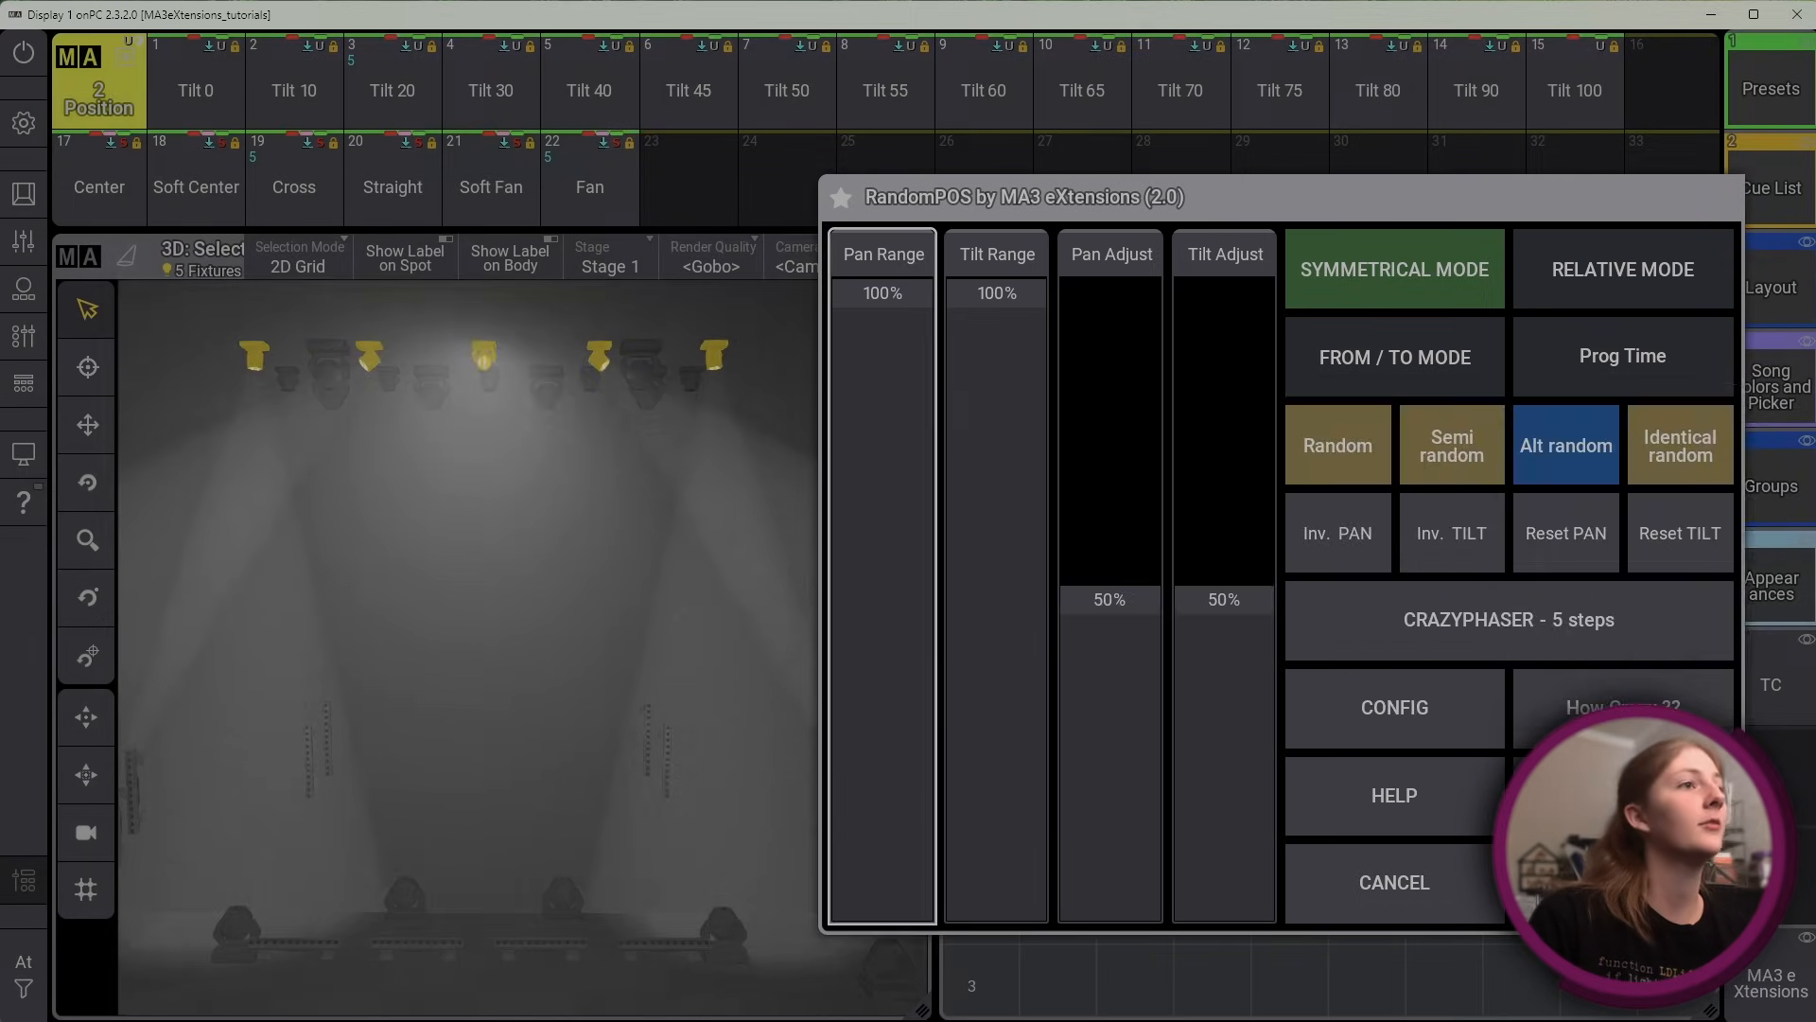
click(1579, 626)
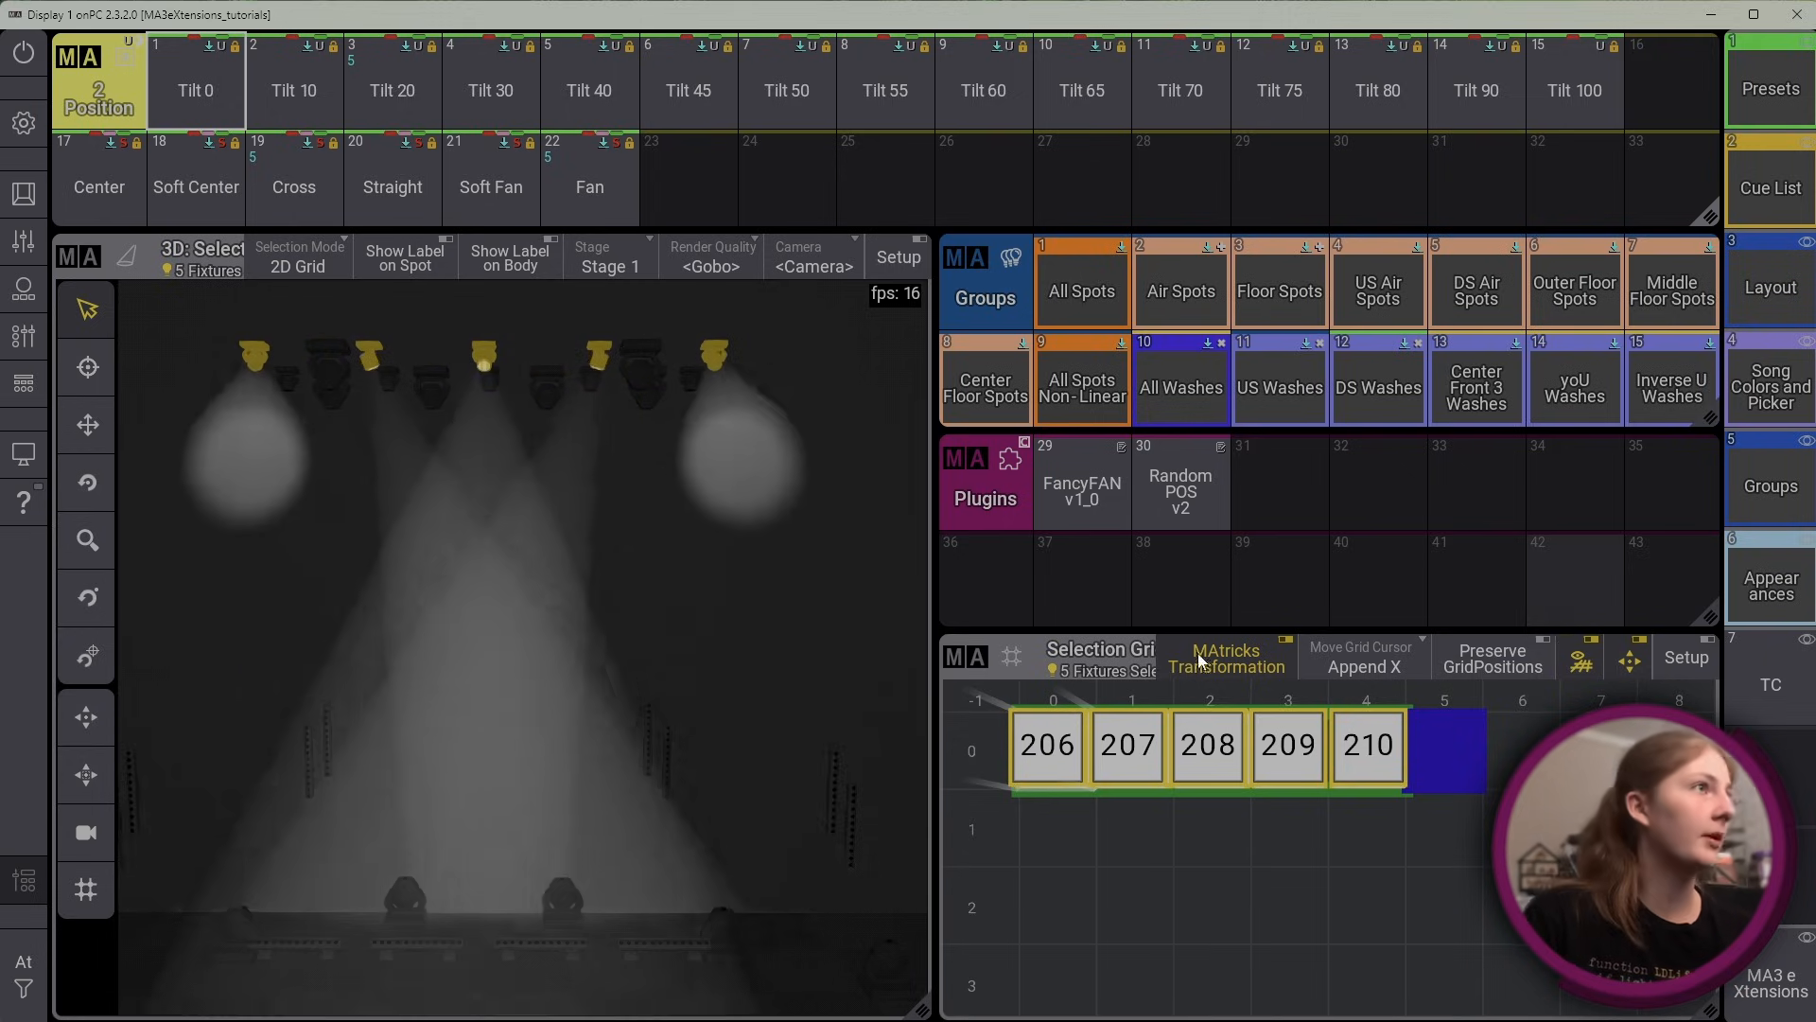
Reopen RandomPOS v2, cancel it to discard the Crazyphaser, and select the All Spots group
click(1152, 476)
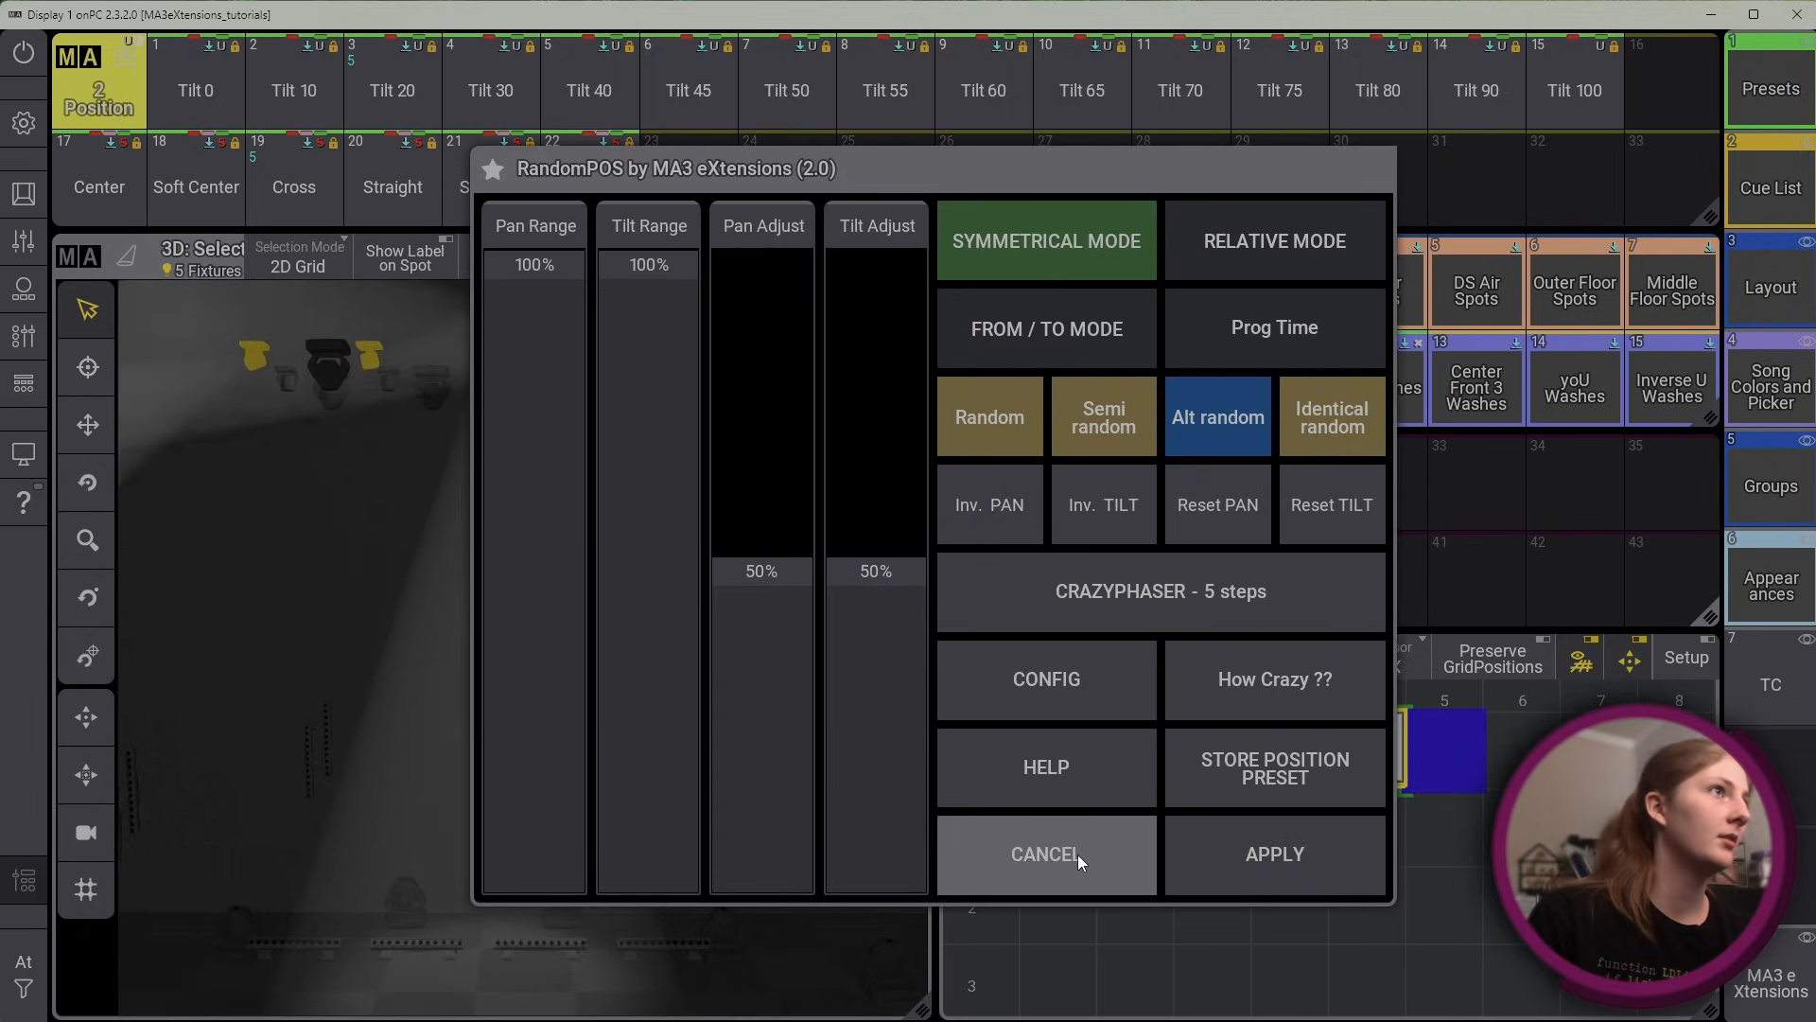
click(1076, 855)
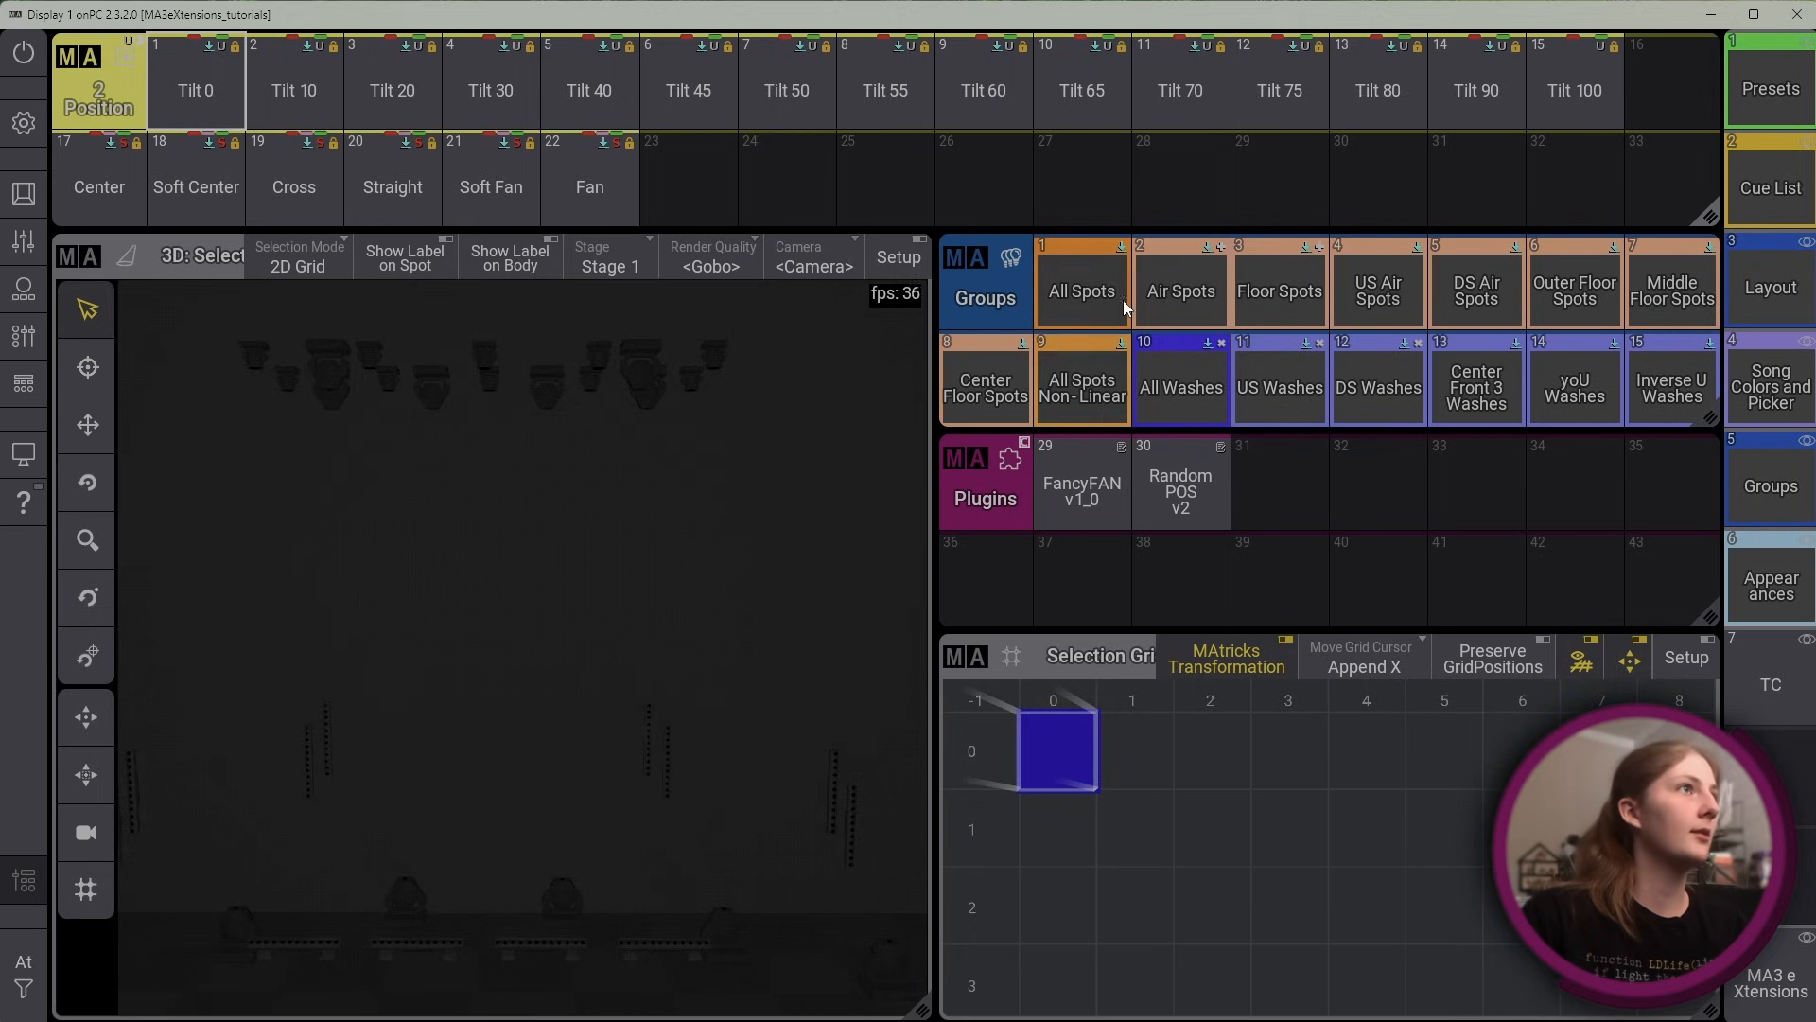
click(1081, 282)
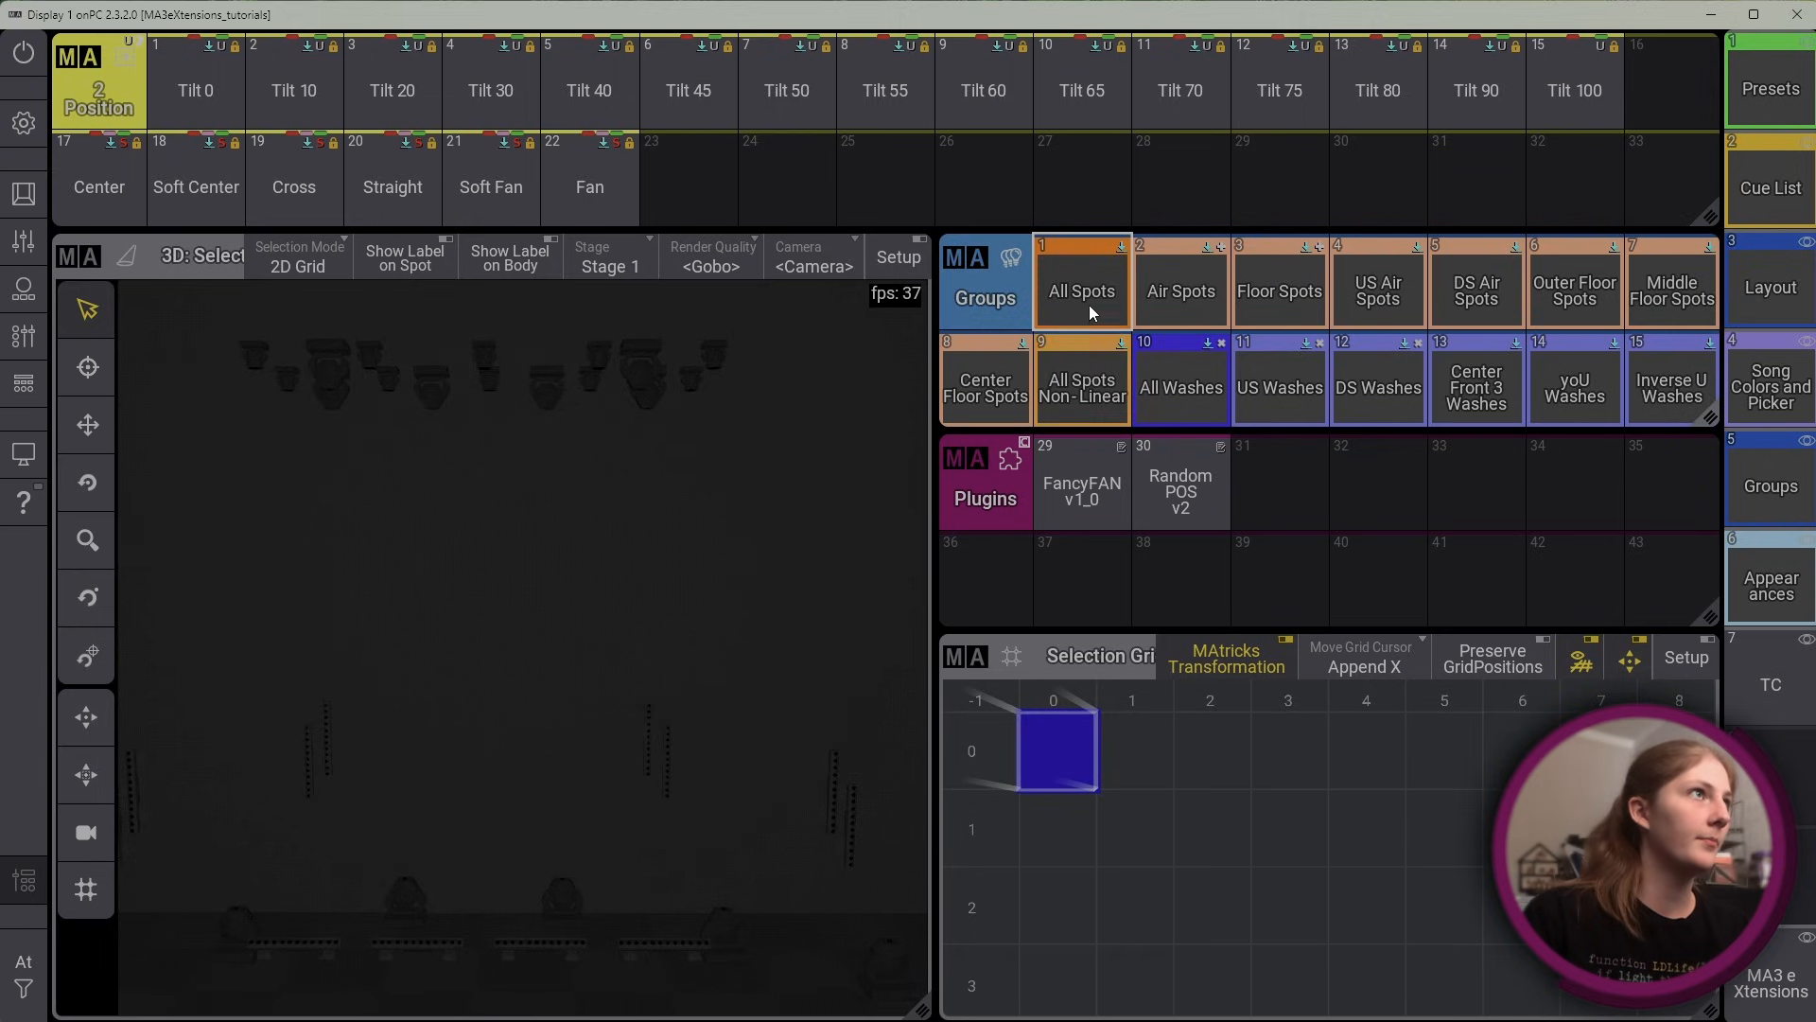
Select All Spots, set them to full intensity, and apply a random position to them with RandomPOS v2
click(1088, 305)
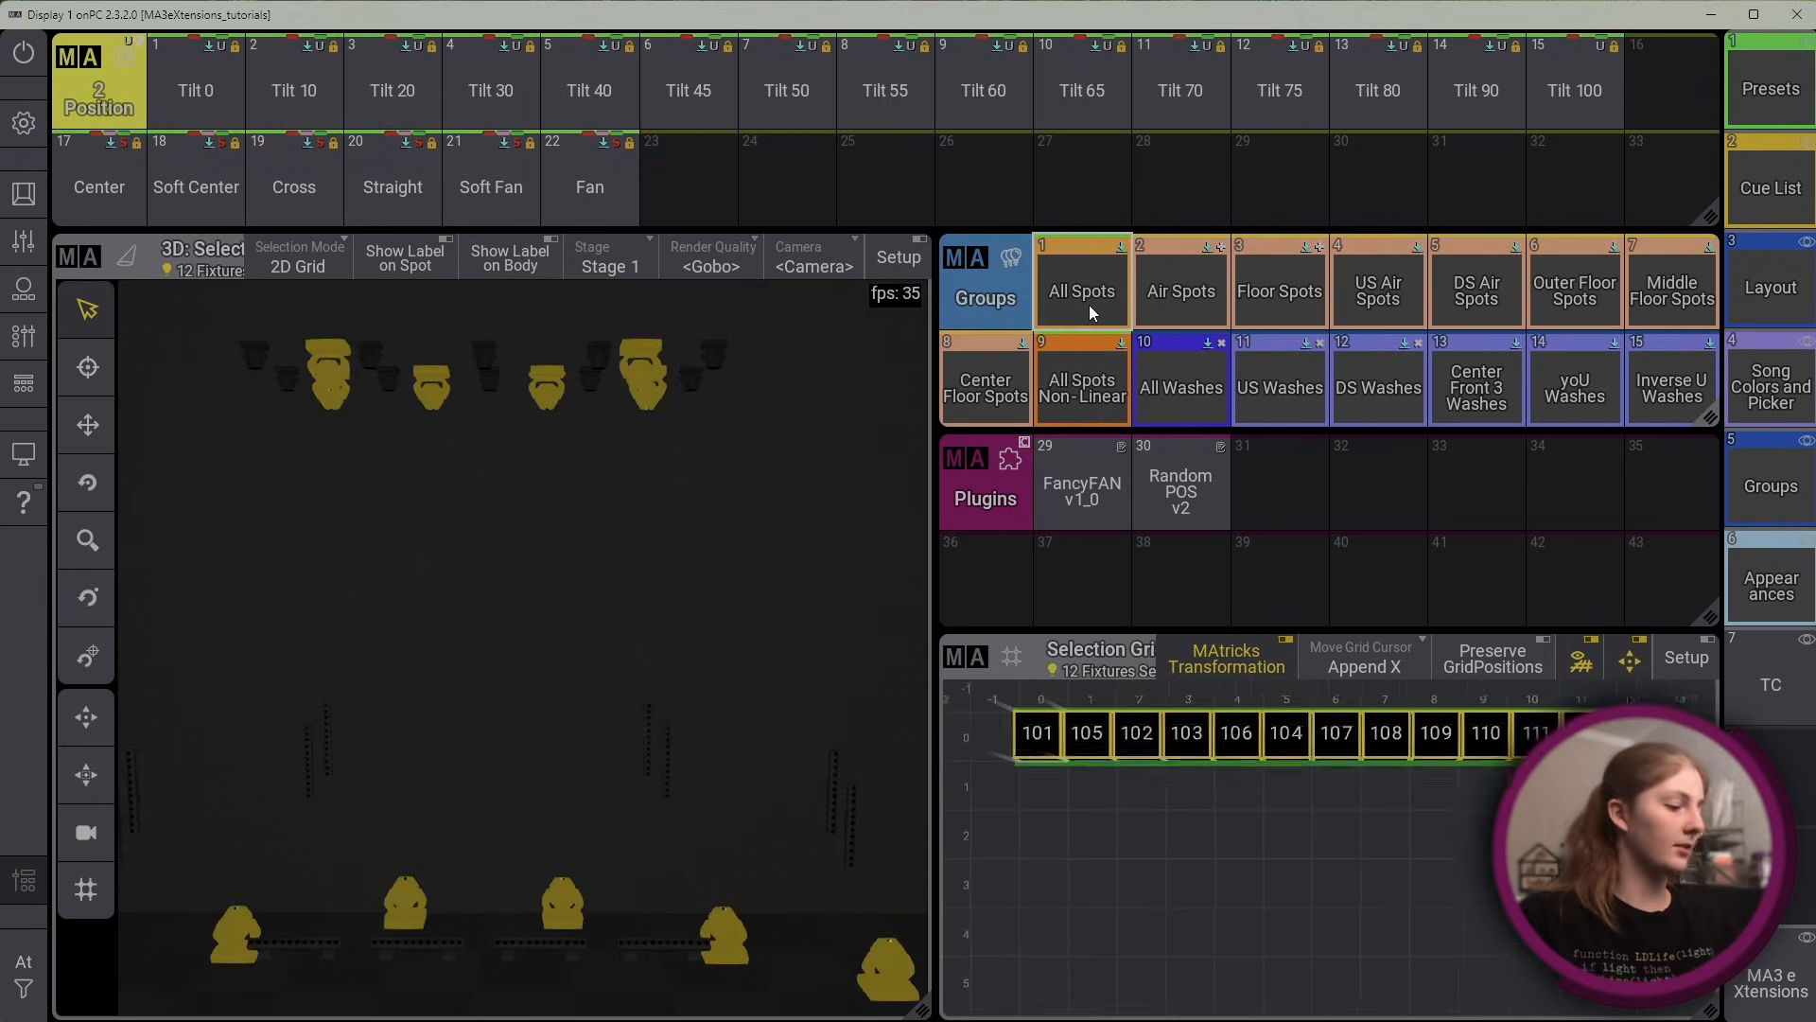
key(f)
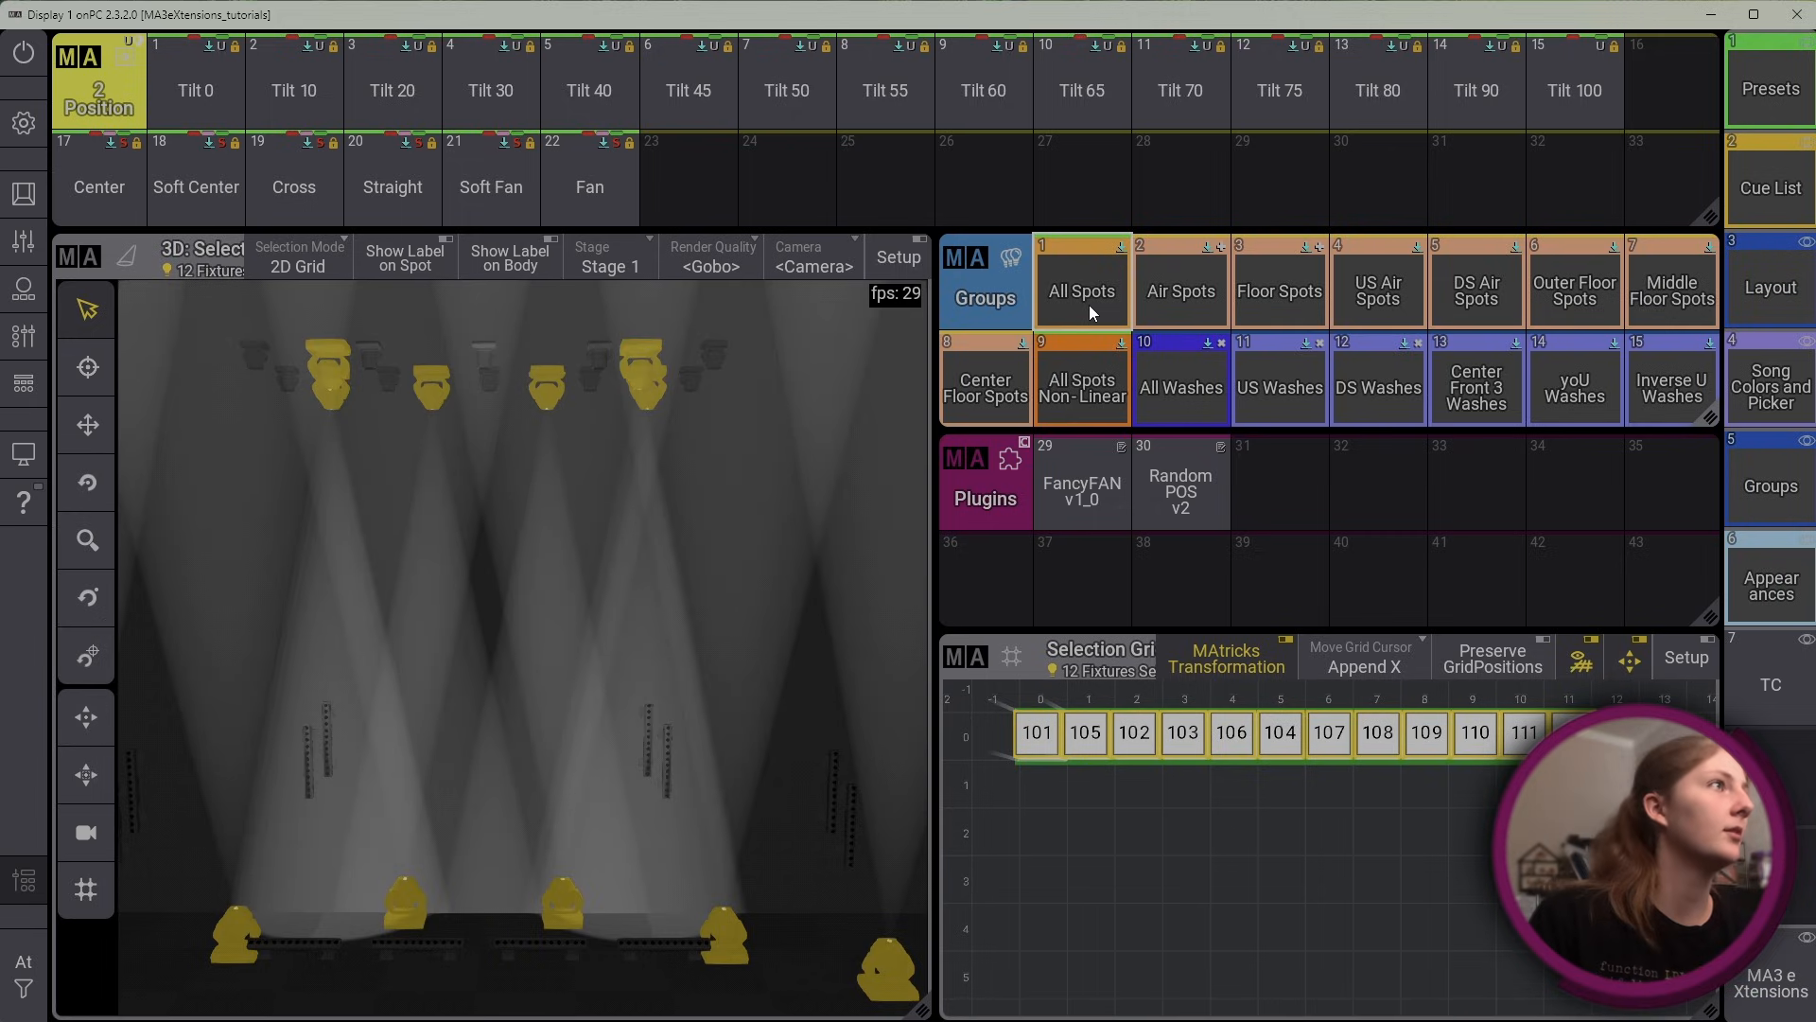
click(1143, 498)
drag(925, 166, 1326, 112)
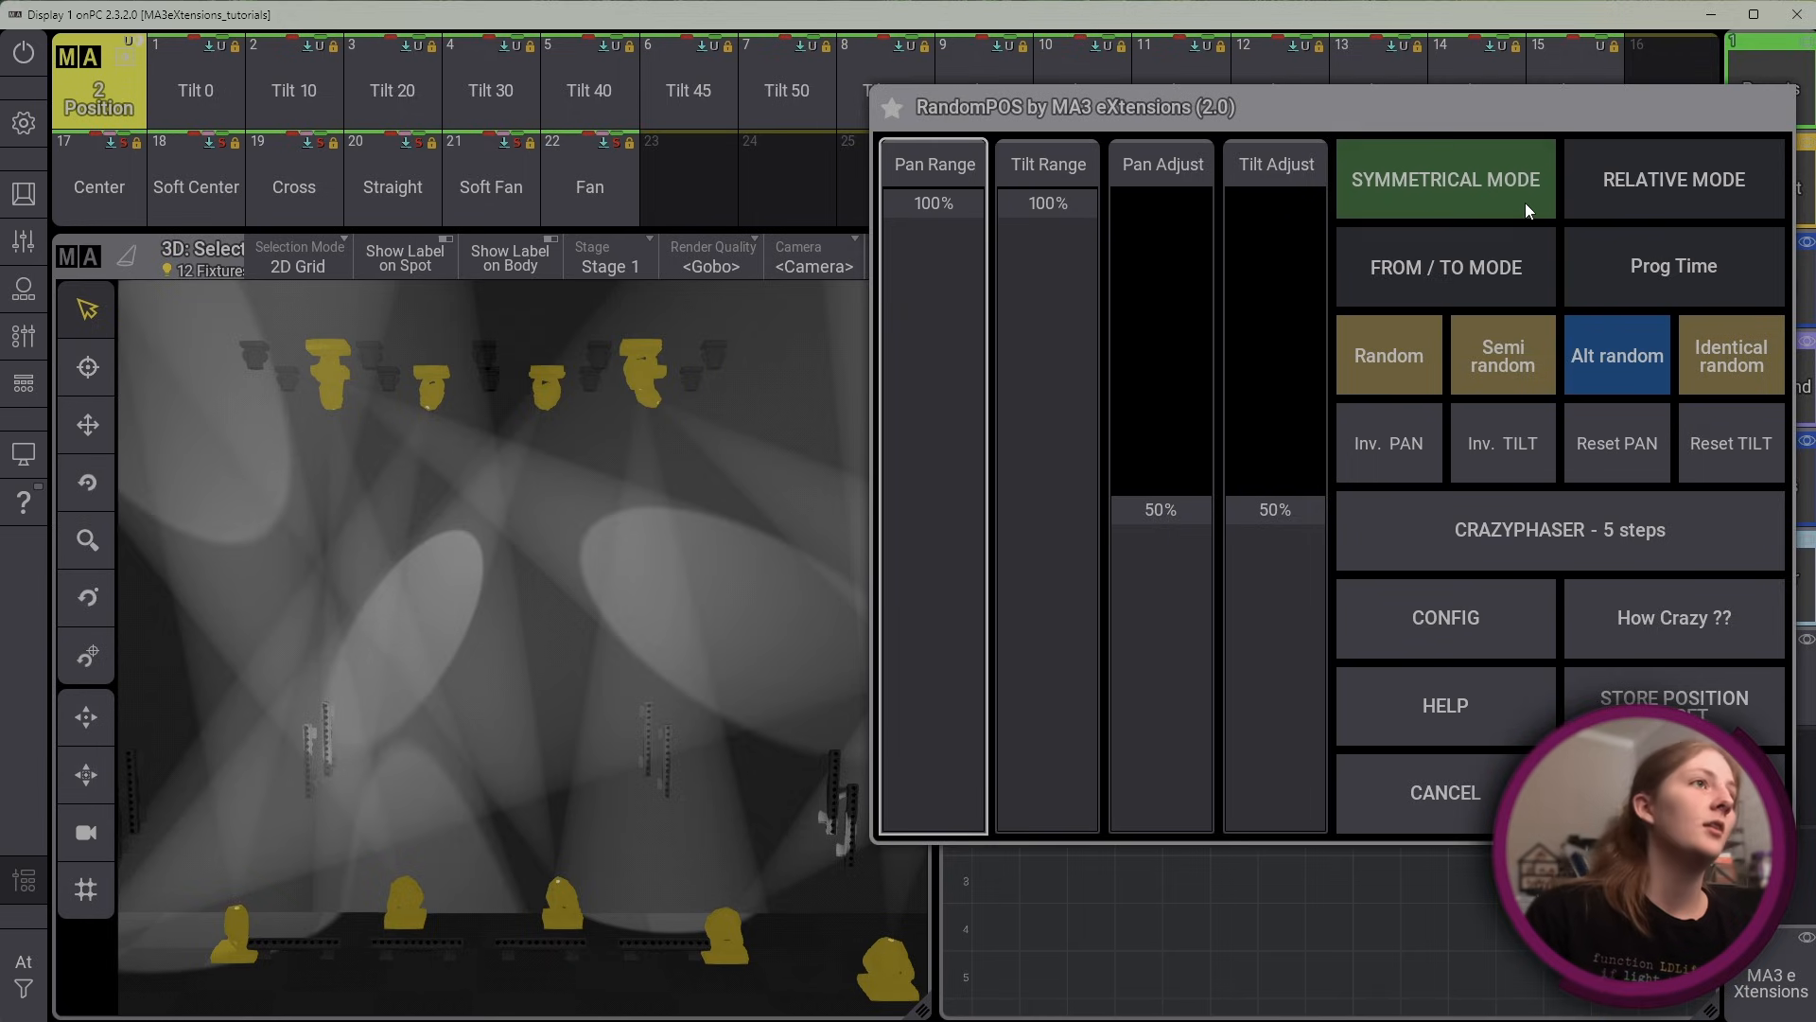
drag(1202, 97, 1205, 175)
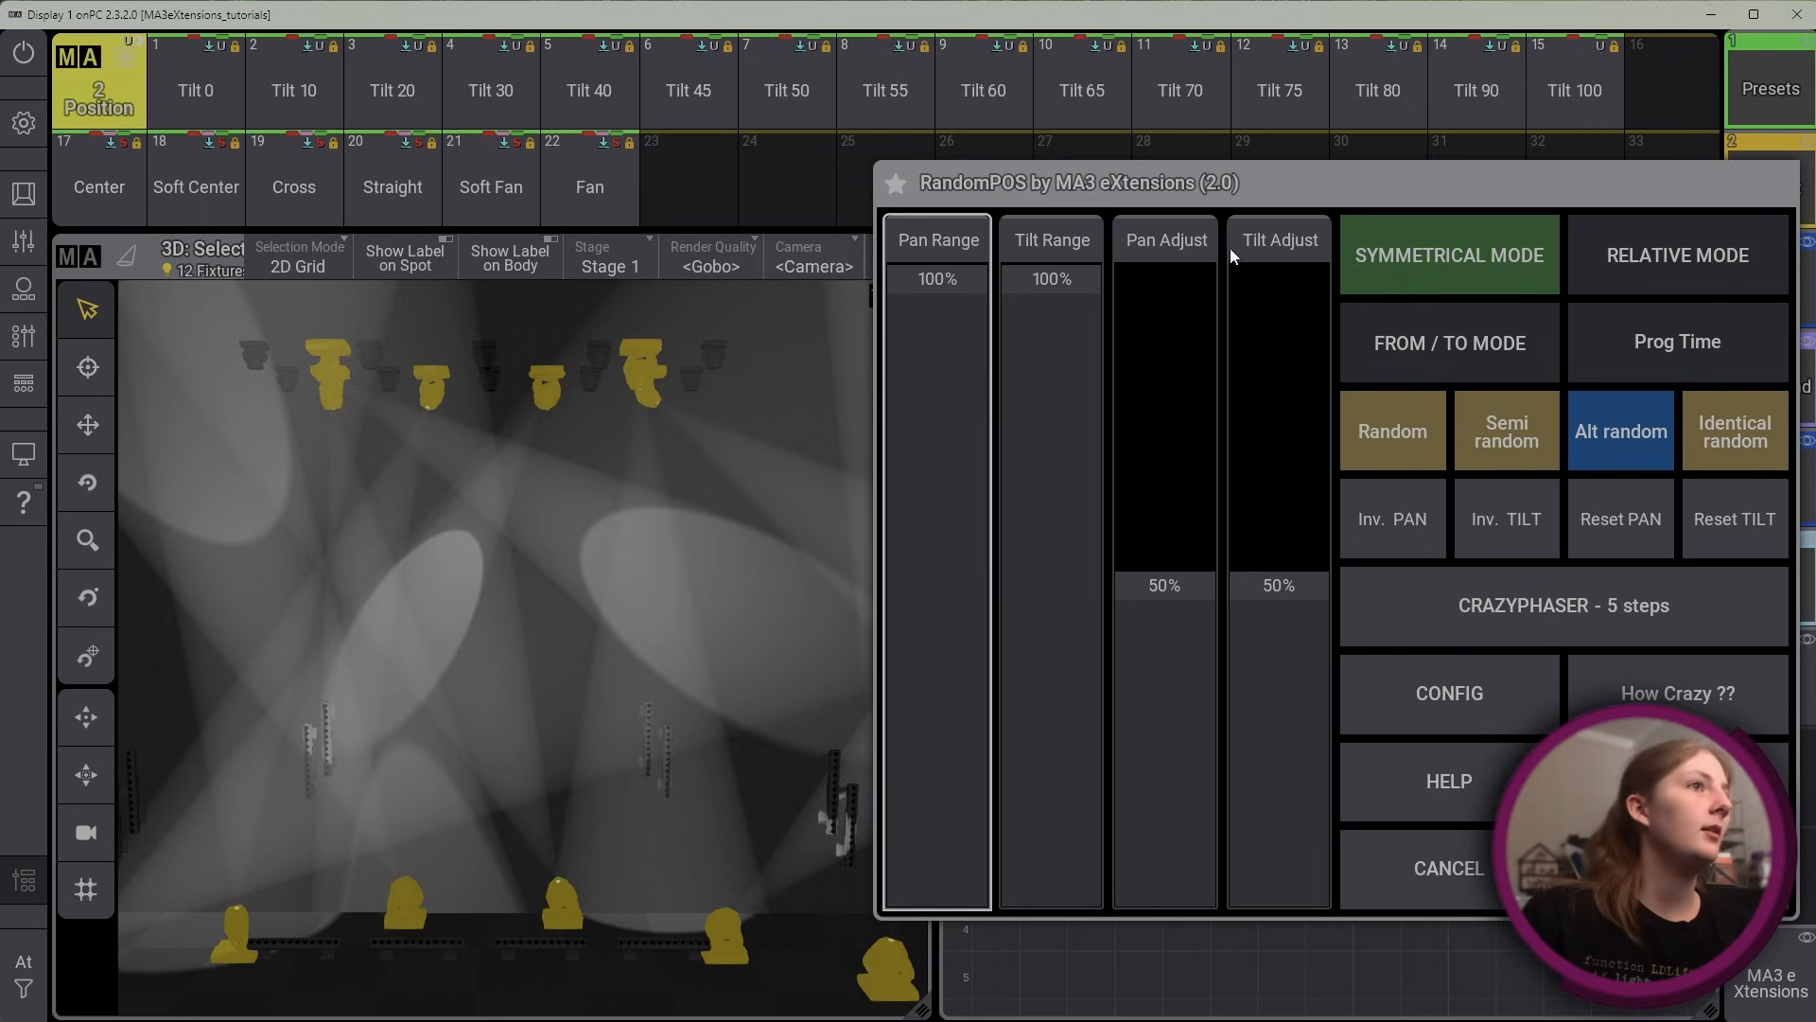
click(1679, 869)
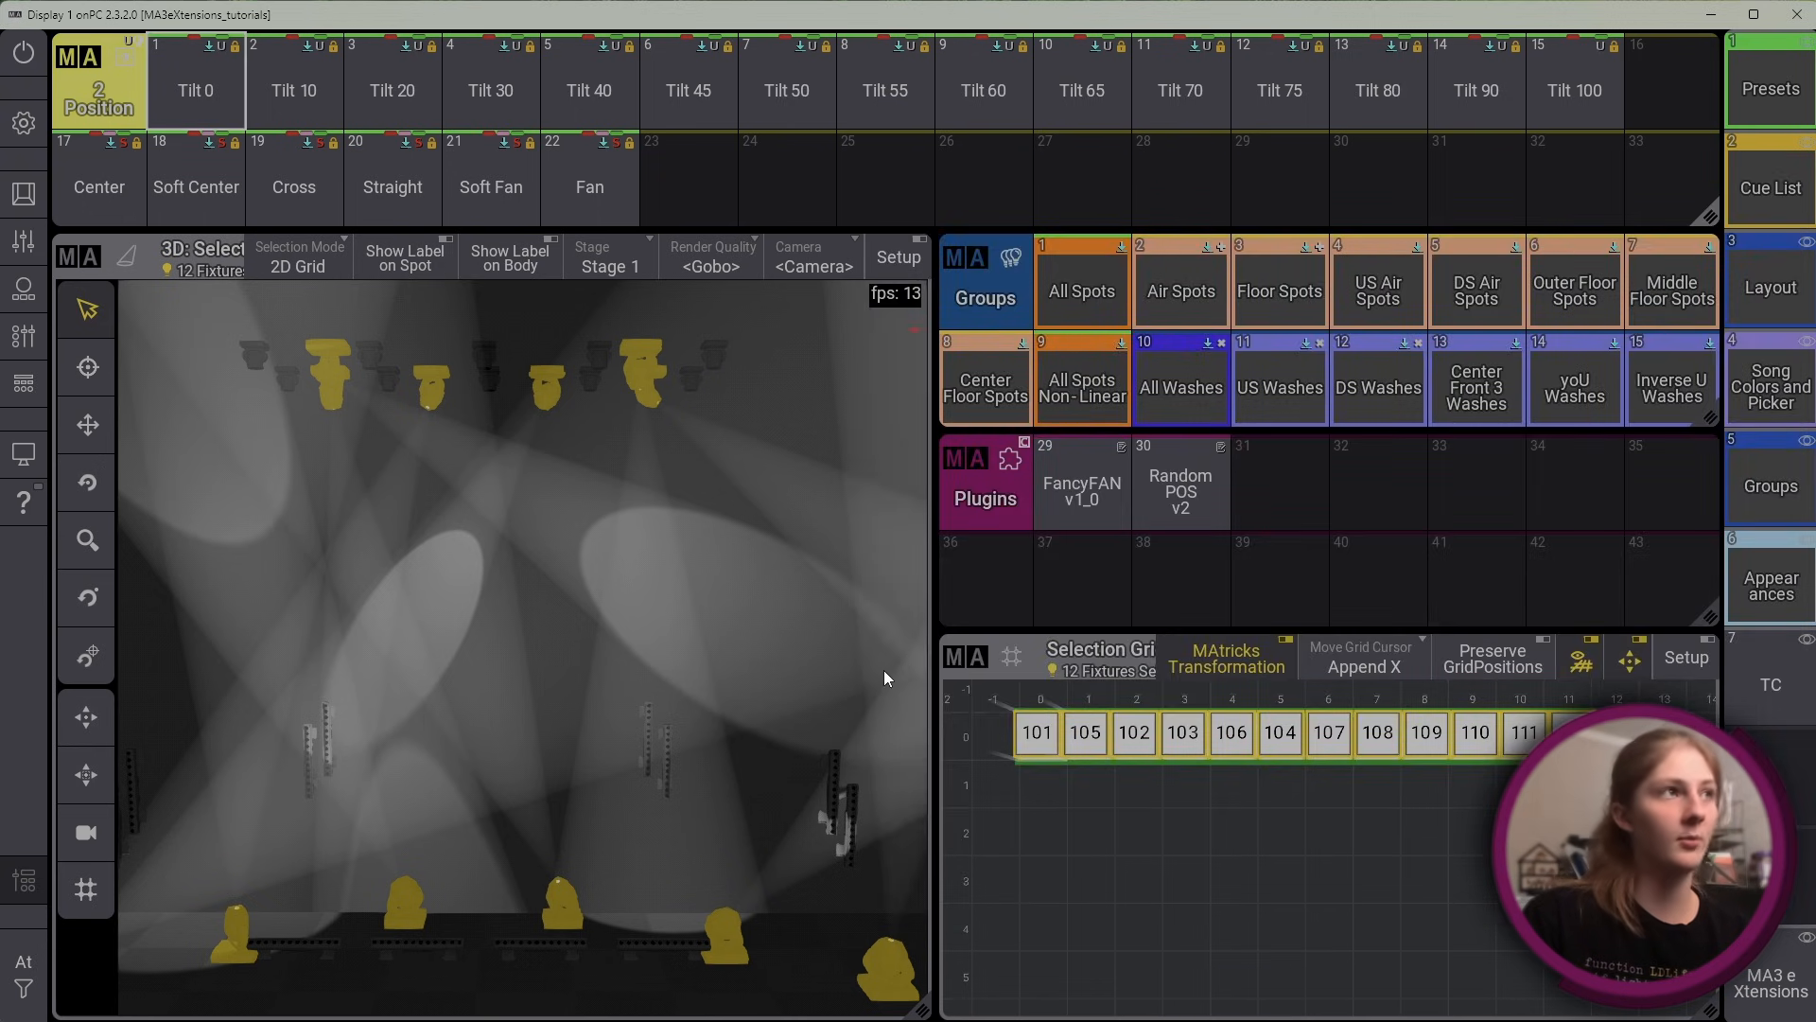
Generate a new random position in RandomPOS v2, store it manually as position preset 23, cancel the plugin, and recall that preset
click(1194, 510)
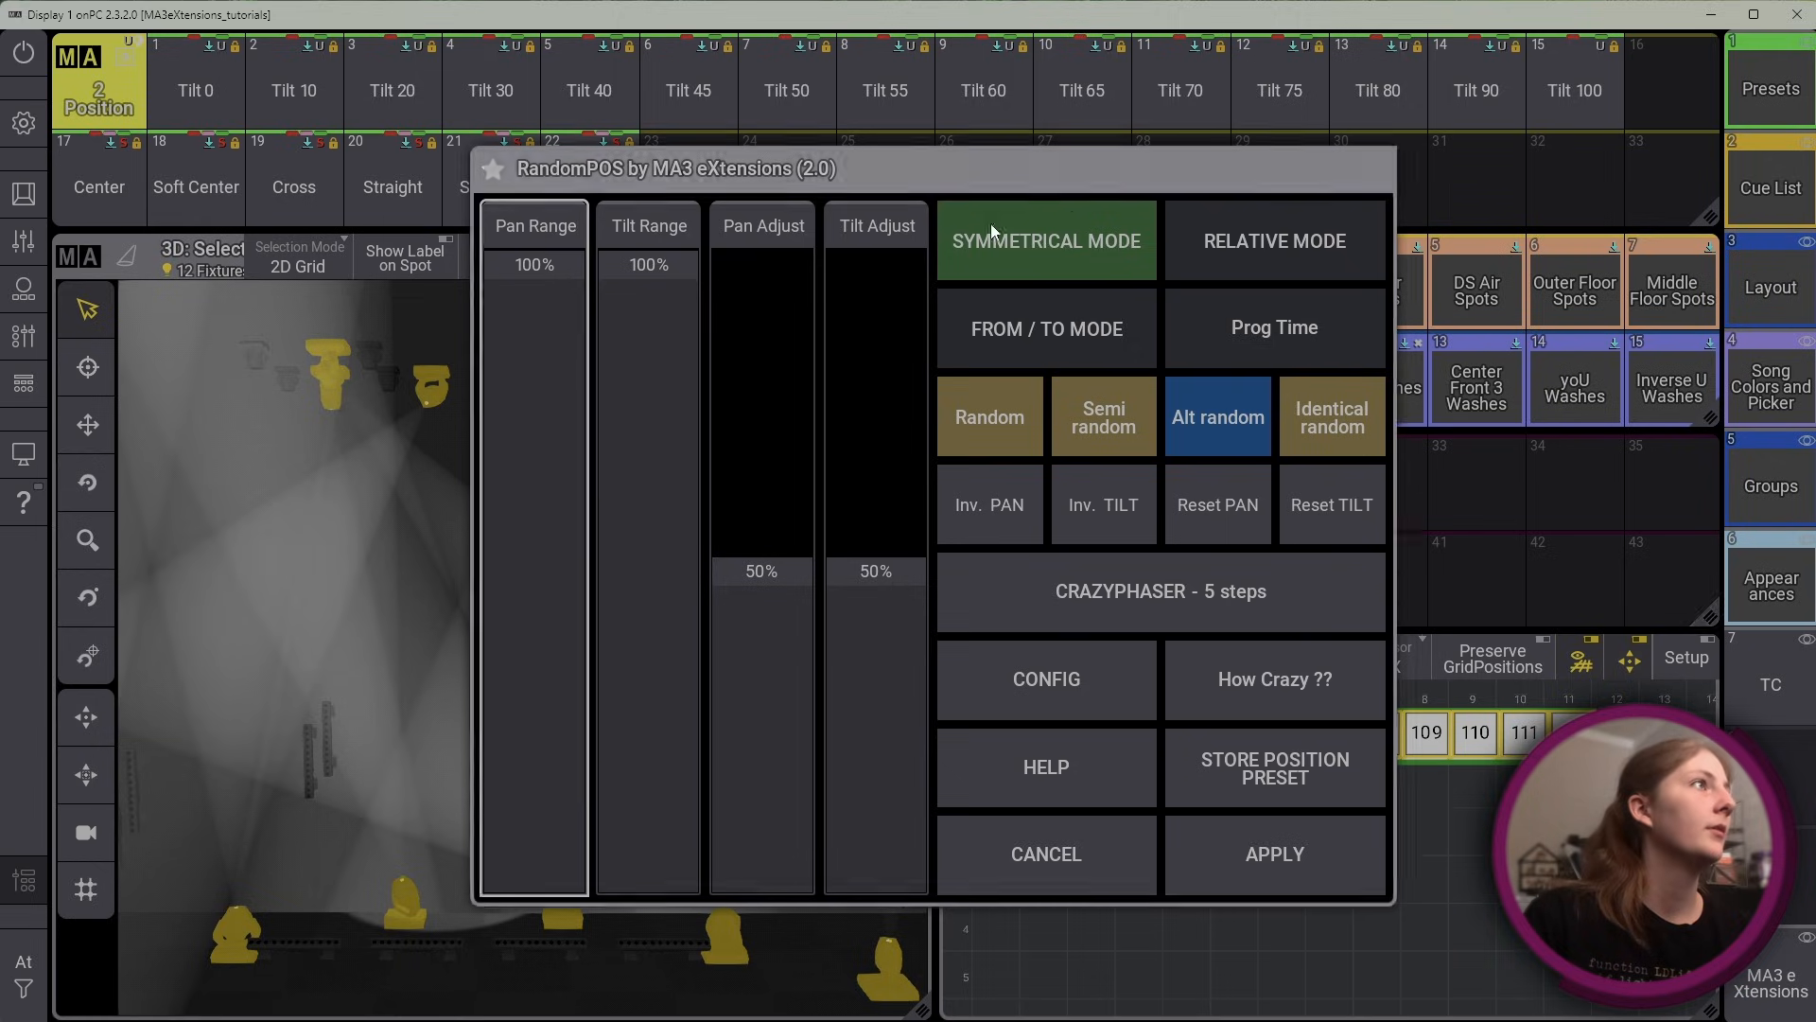
drag(941, 188, 1304, 227)
drag(688, 188, 602, 250)
drag(599, 113, 605, 99)
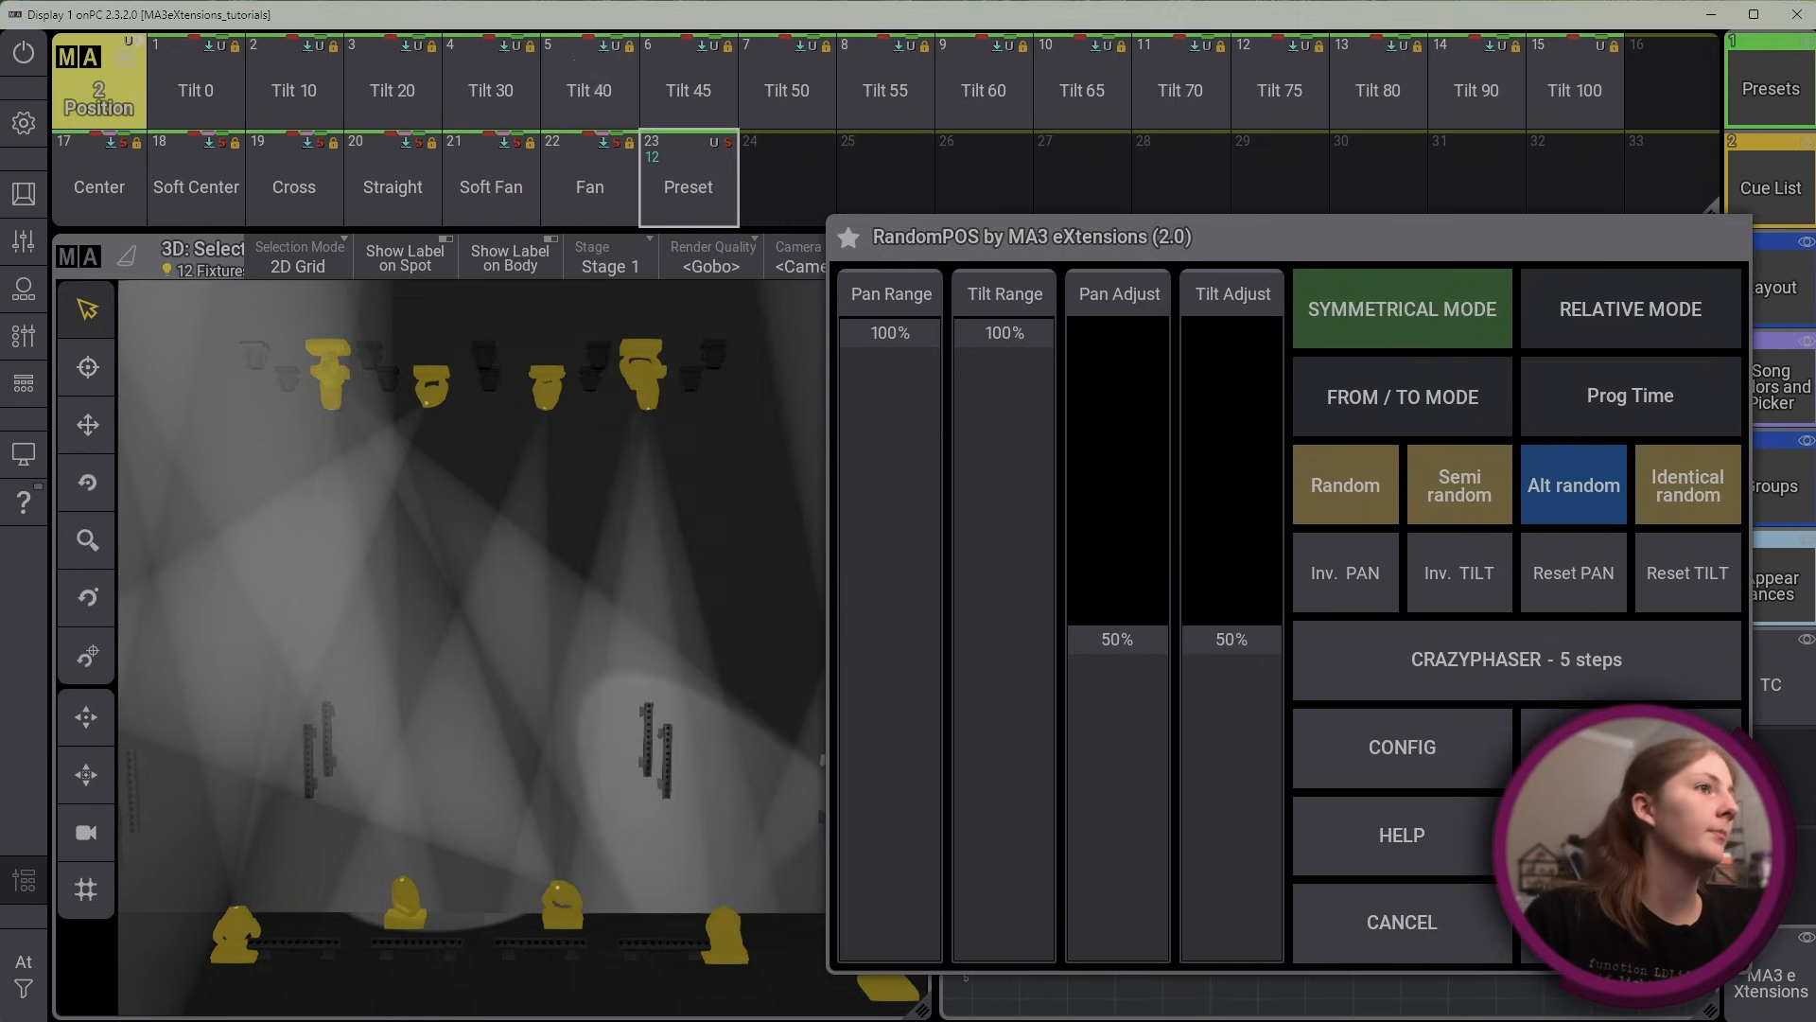
click(1395, 958)
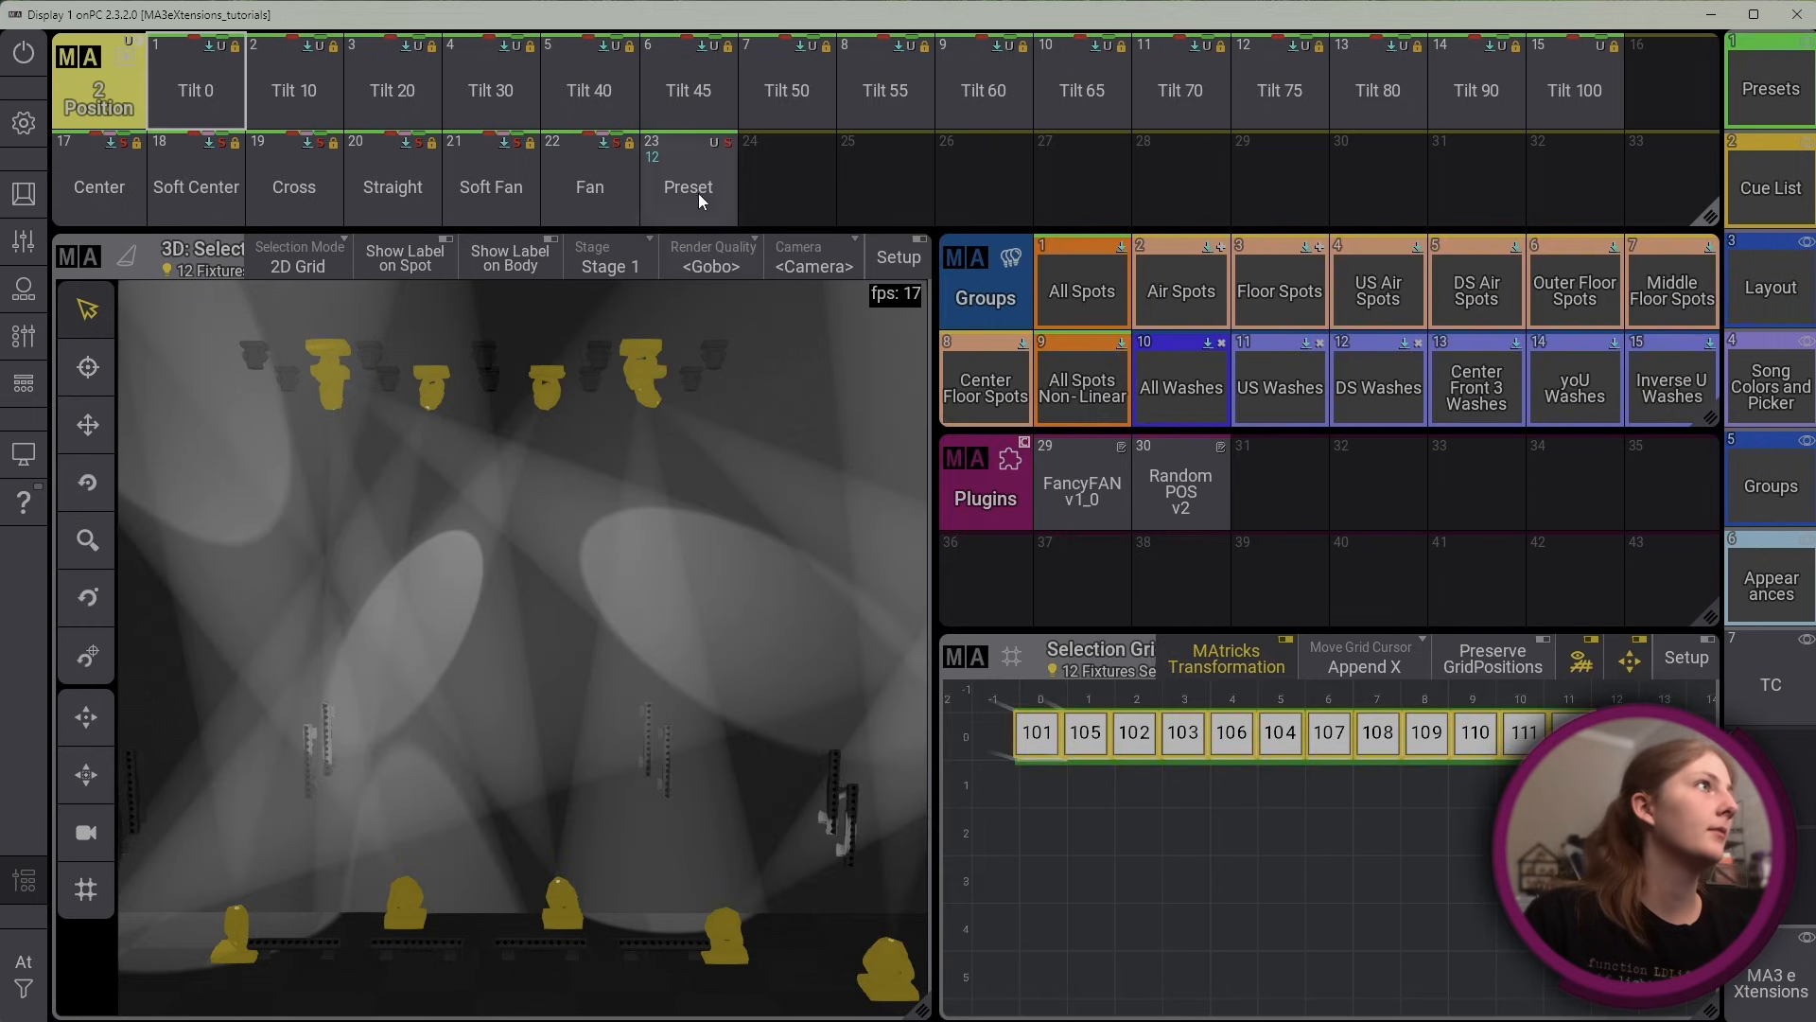
click(698, 193)
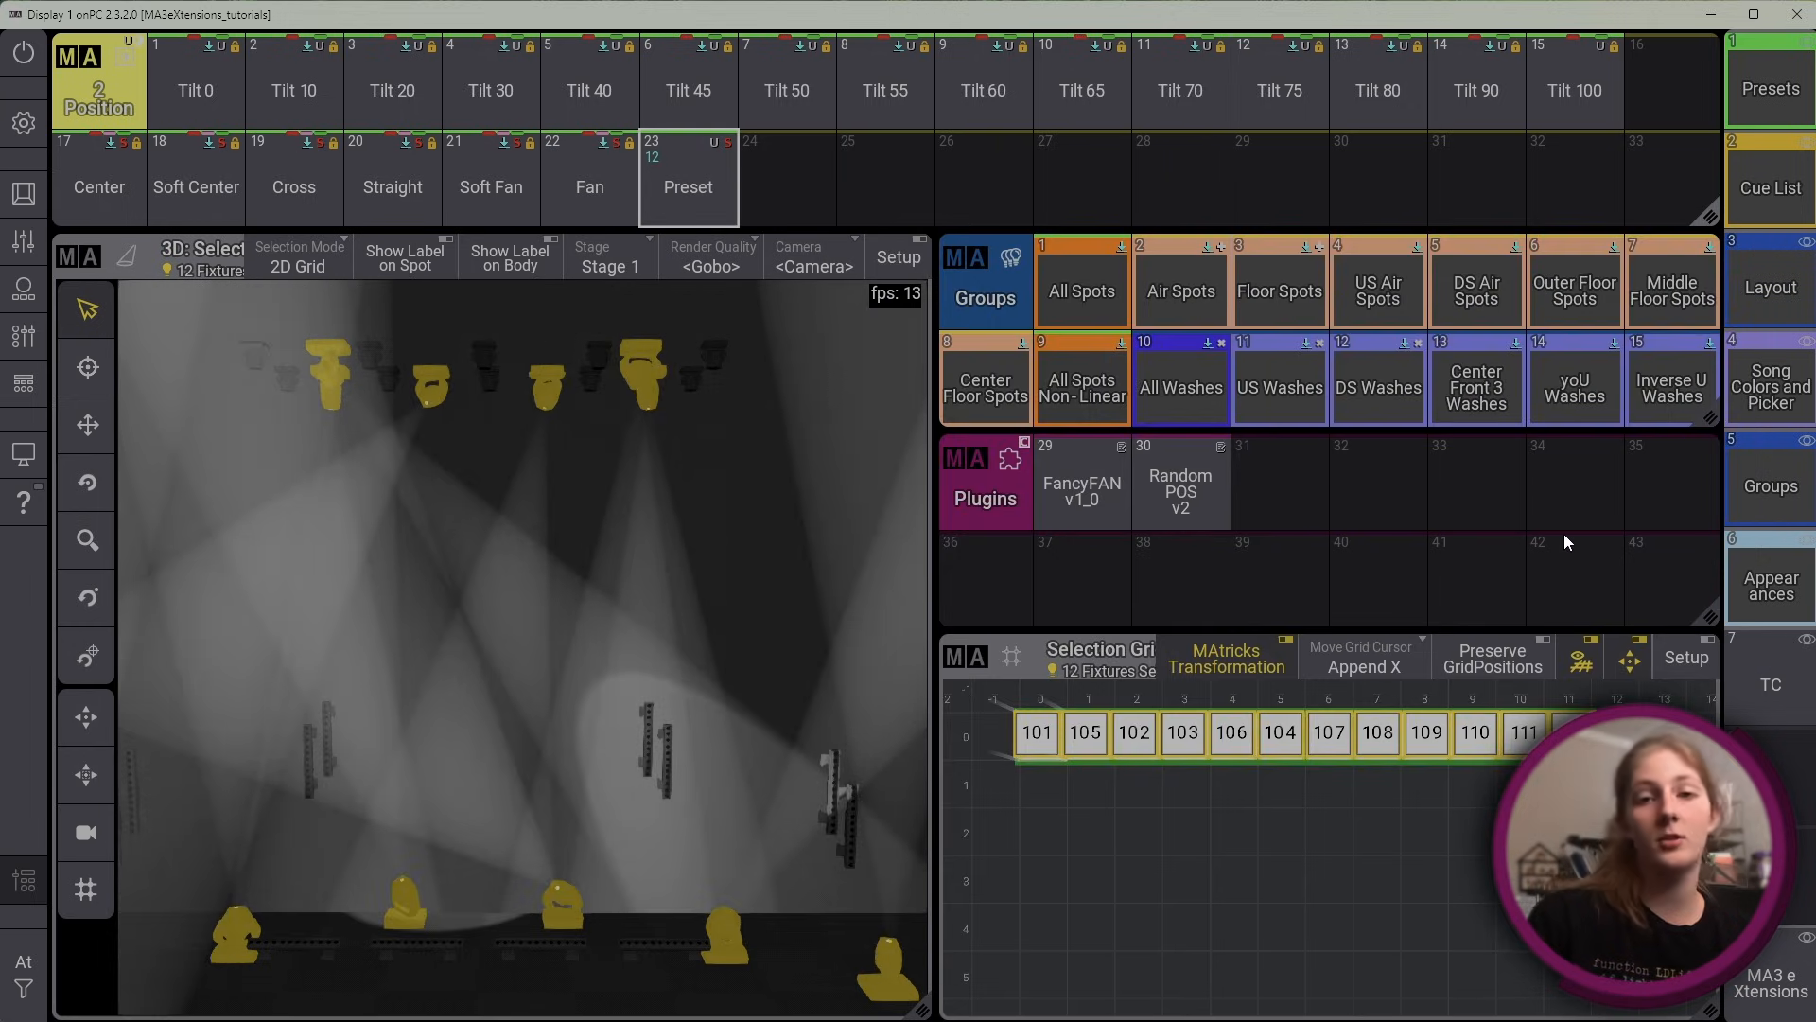
Generate another random position in RandomPOS v2, store it three times with the plugin's own Store Position Preset function, and cancel the plugin
click(1188, 486)
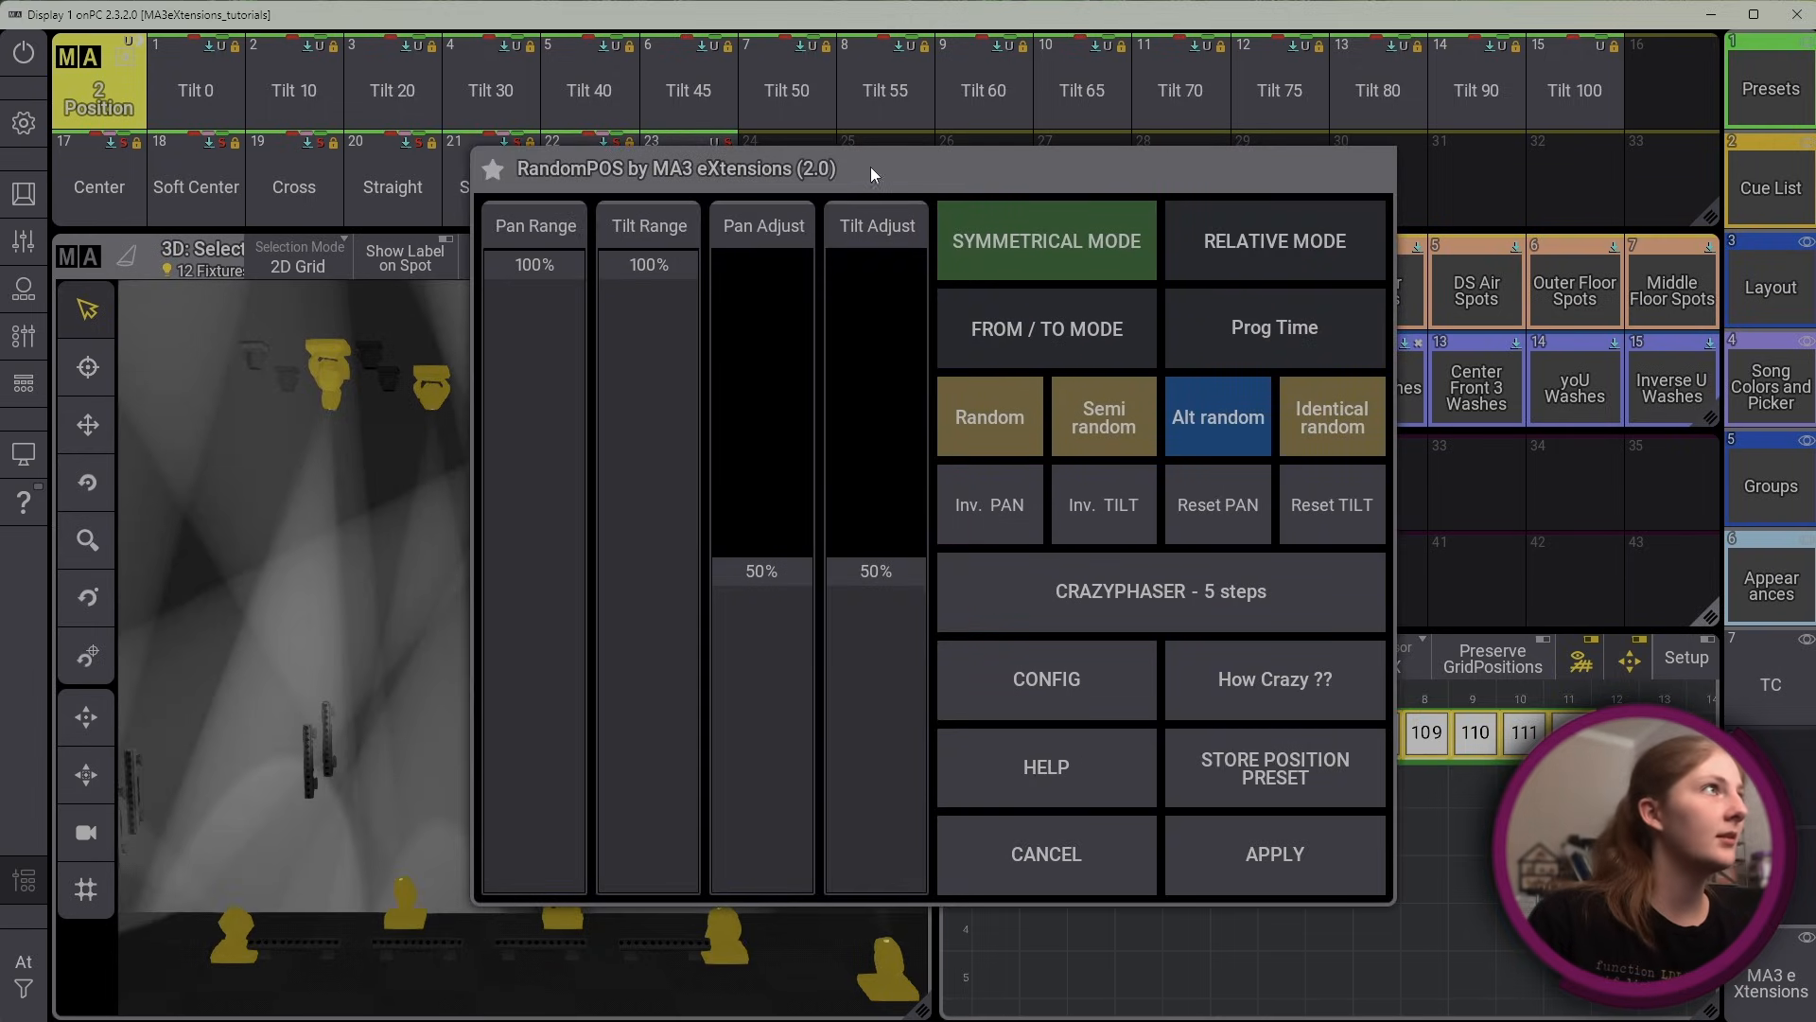
drag(871, 167, 1168, 171)
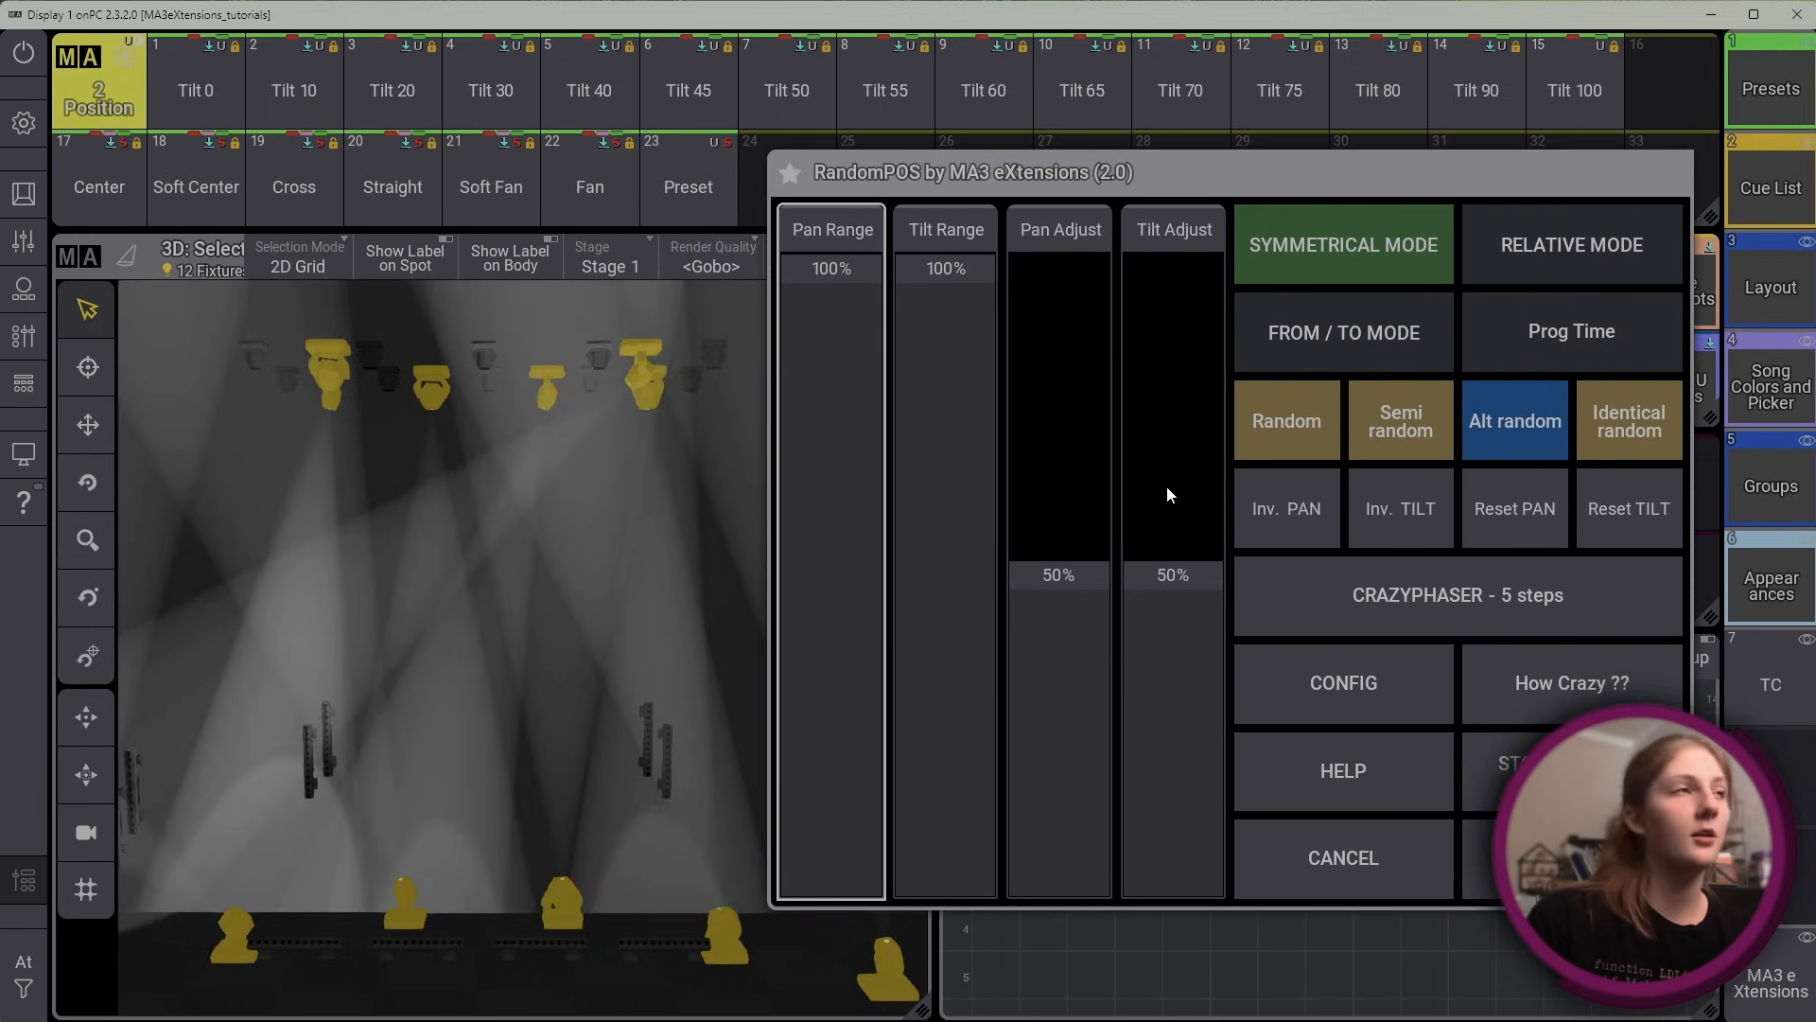
drag(1538, 179, 1550, 232)
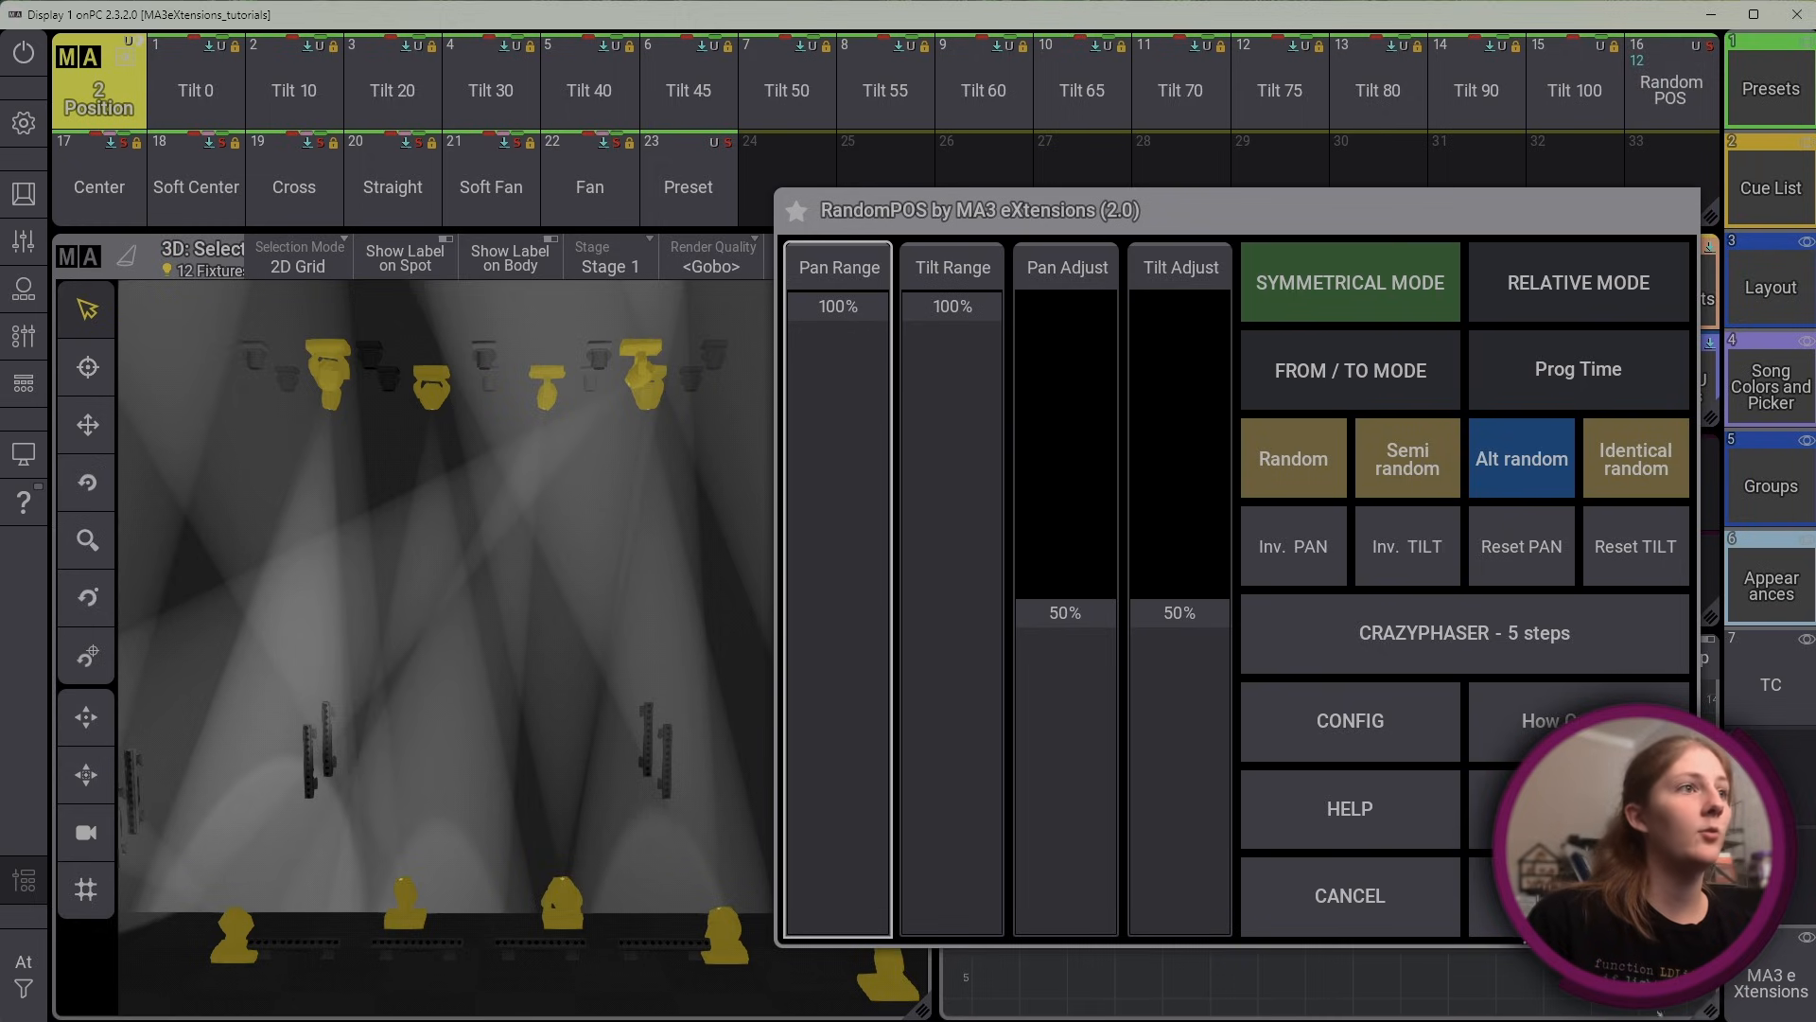
click(1580, 811)
click(1579, 811)
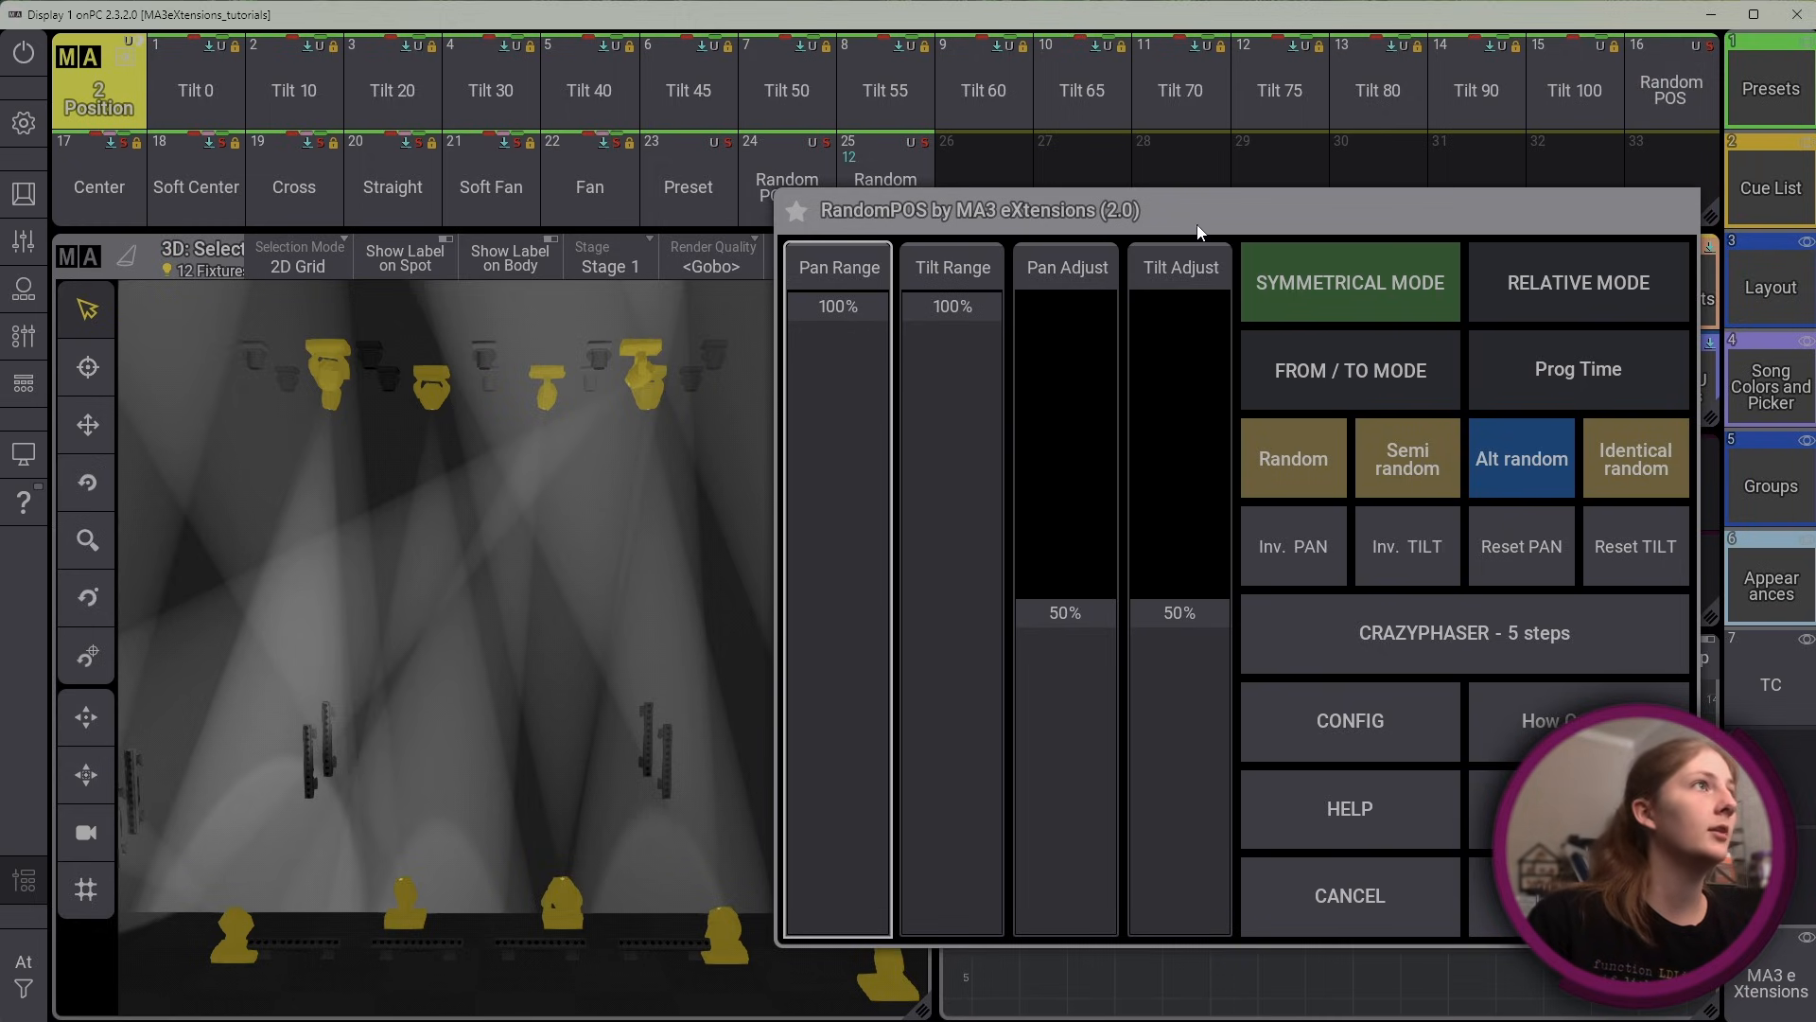
drag(1195, 209, 1183, 336)
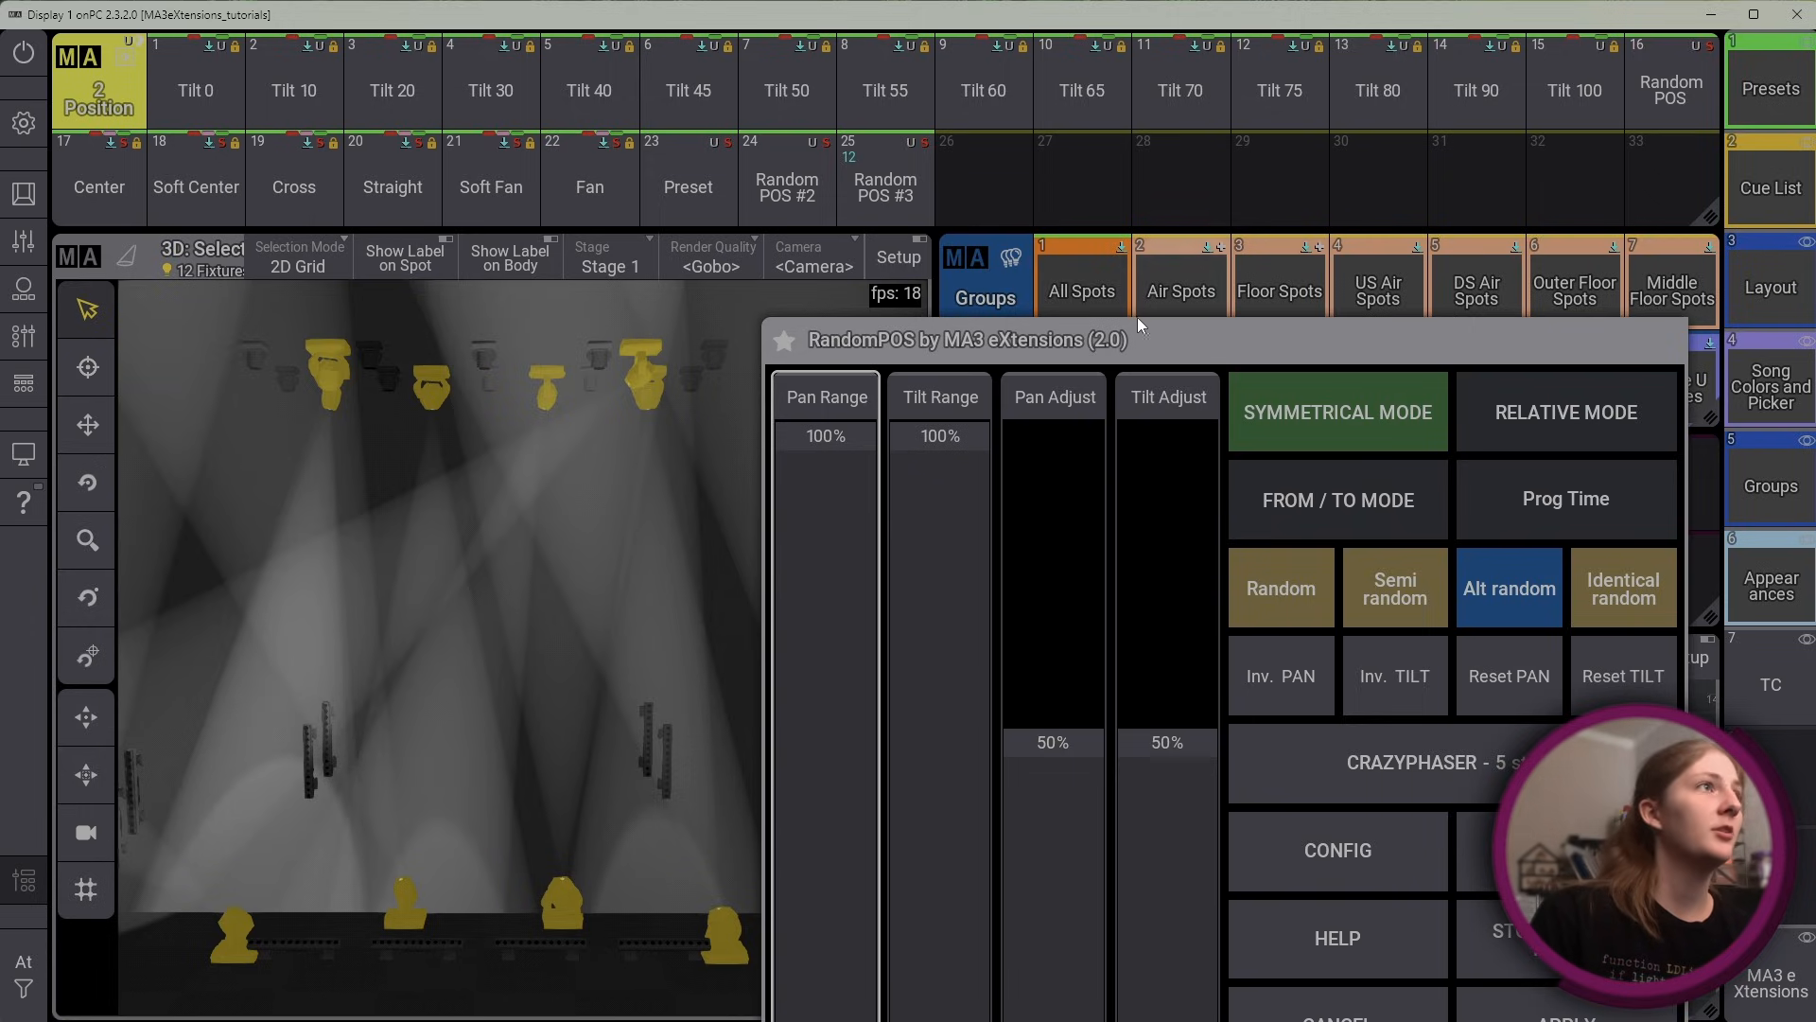
drag(1158, 345, 1196, 221)
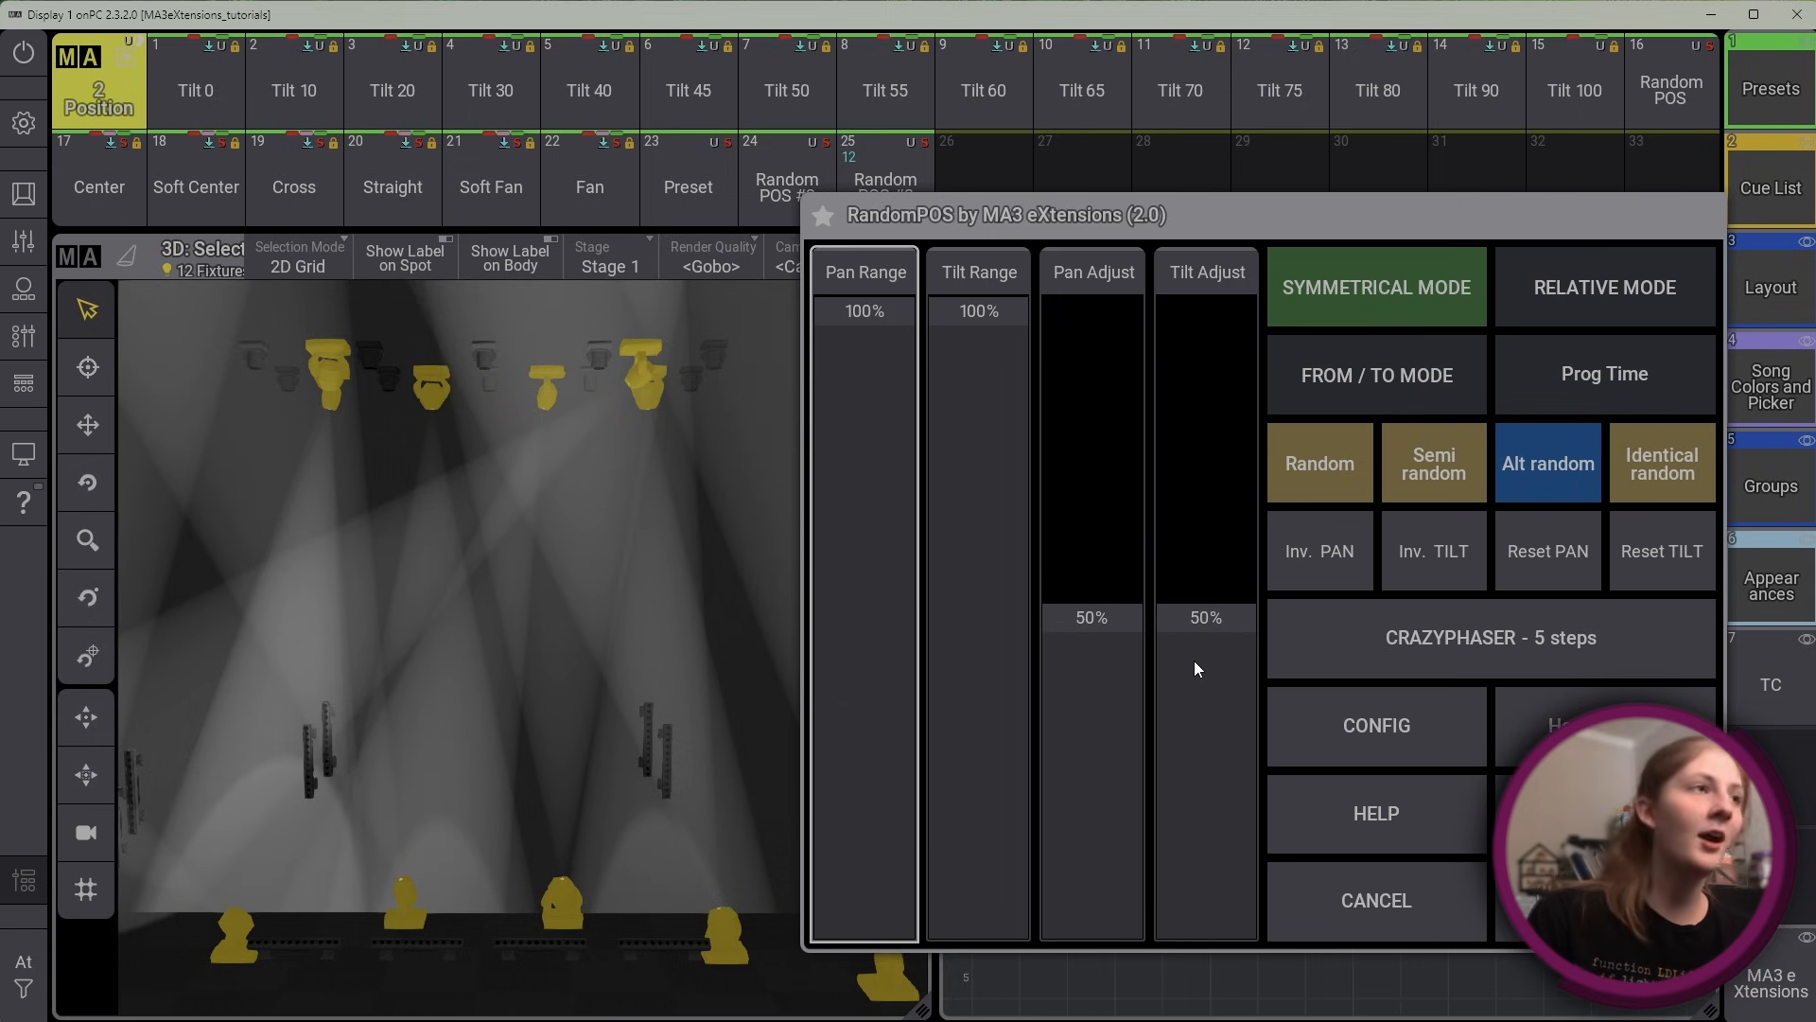
click(1466, 900)
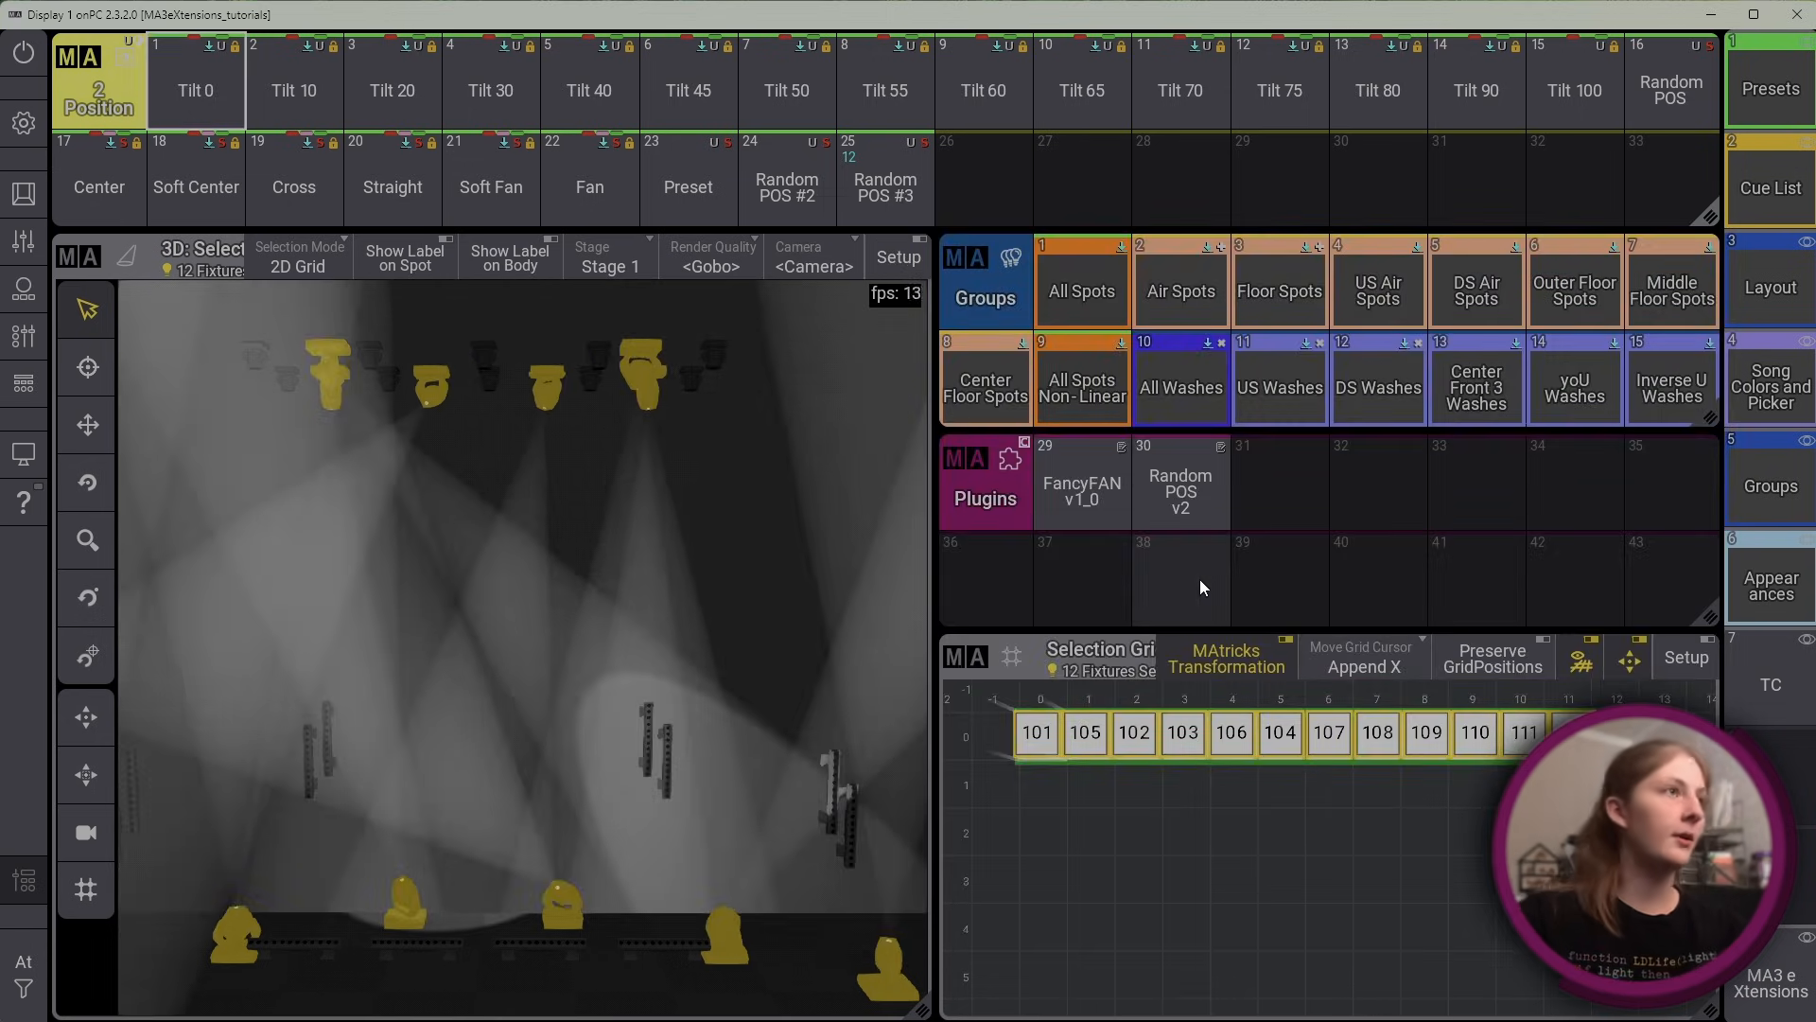
Clear the programmer completely, select the Air Spots group and set it to full intensity
key(BackSpace)
key(BackSpace)
key(BackSpace)
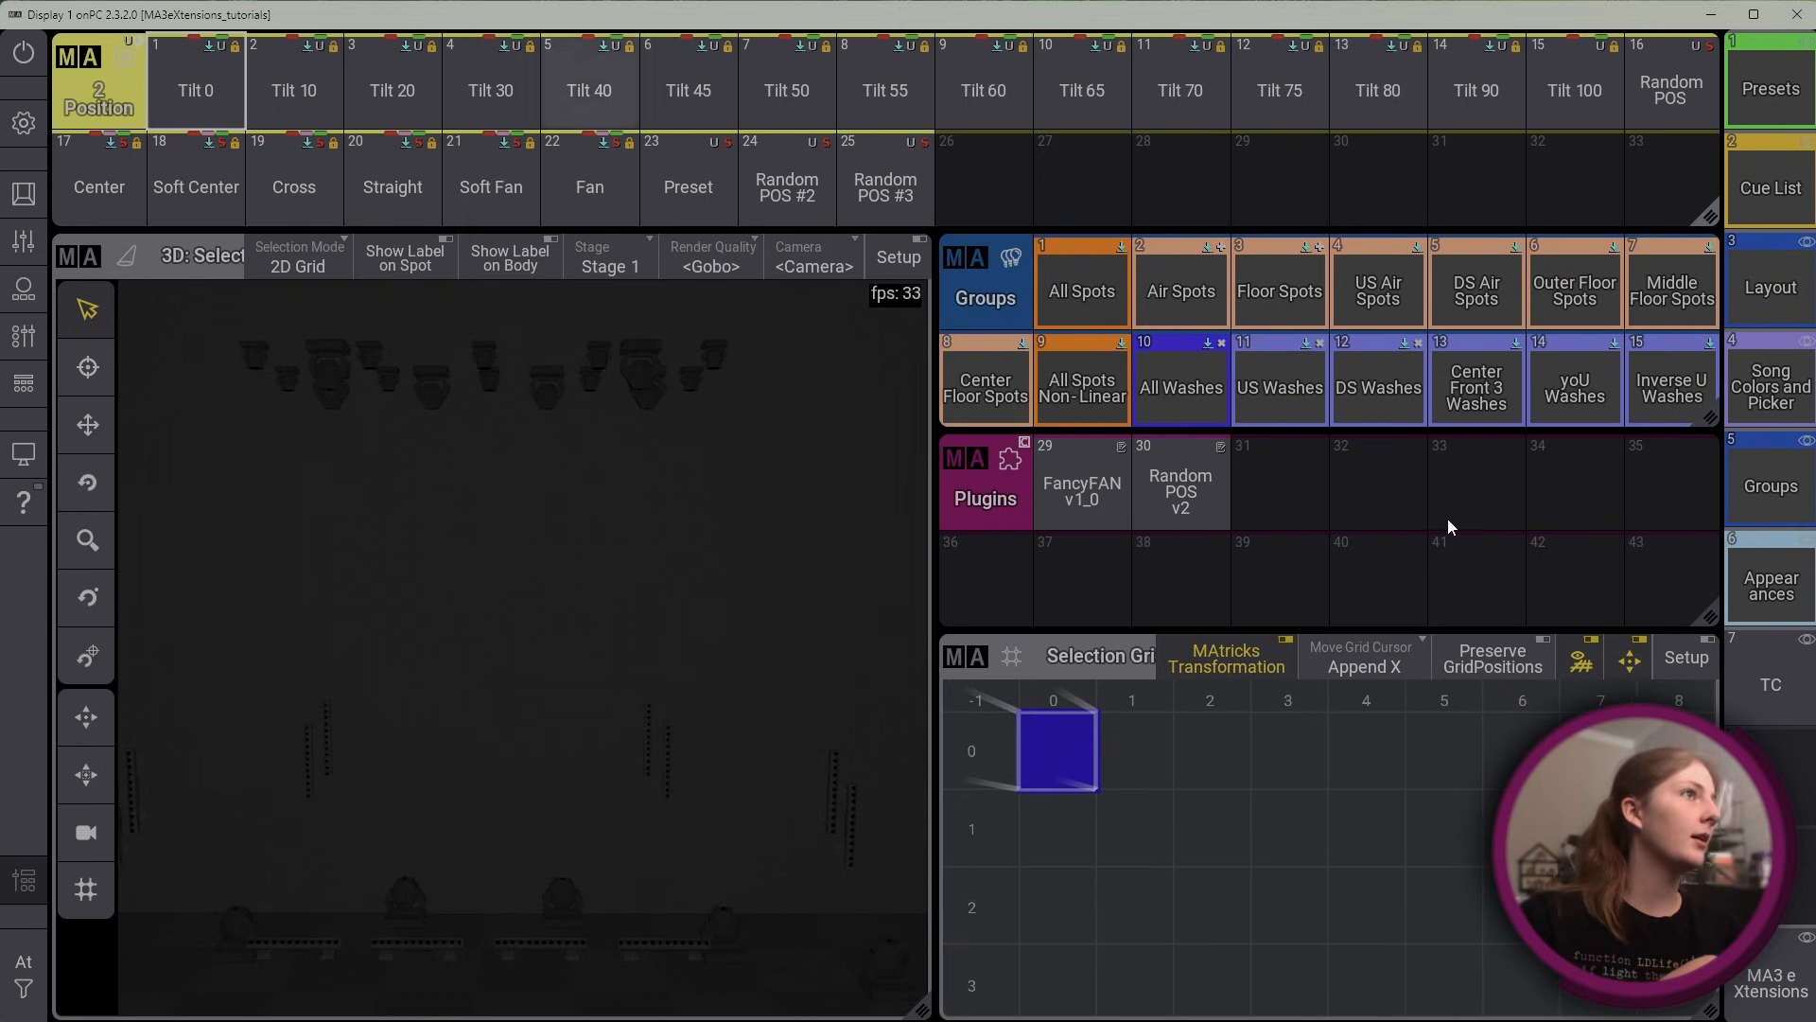
click(1182, 293)
key(f)
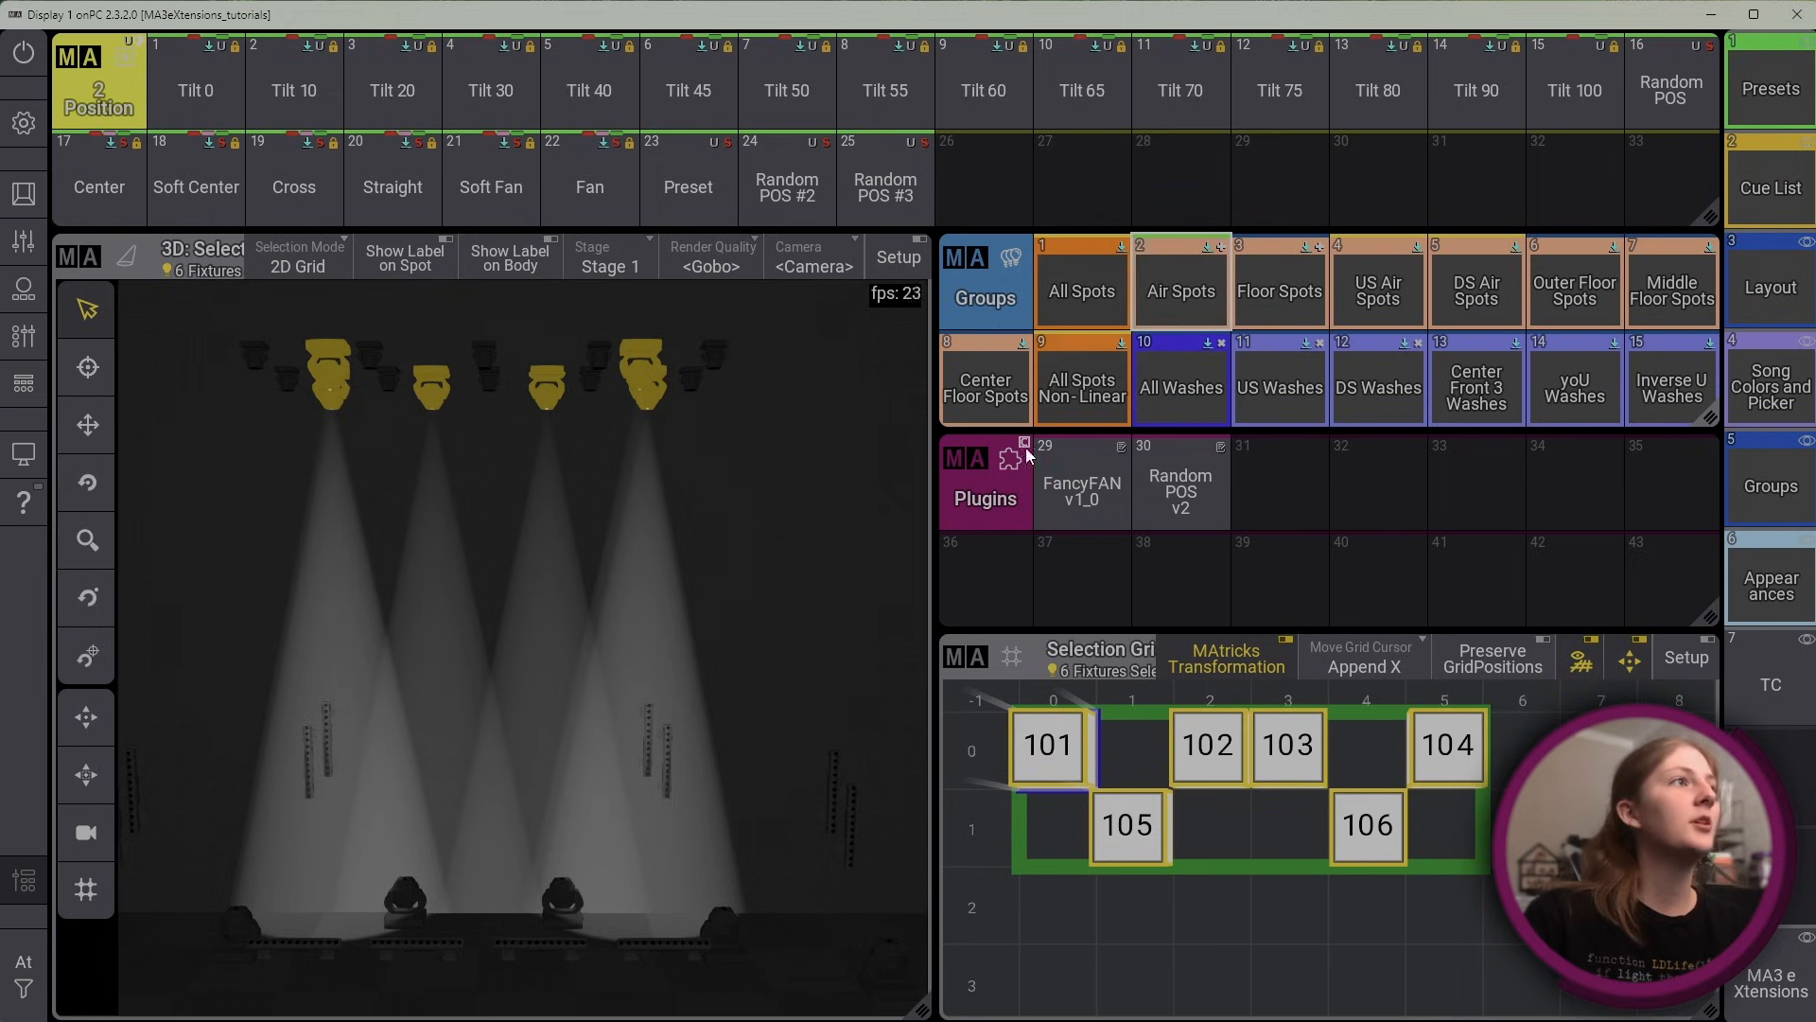
Open FancyFAN v1_0 with its window clear of the stage view and set Tilt Offset to 82% and Pan Fan to 67%
click(1079, 468)
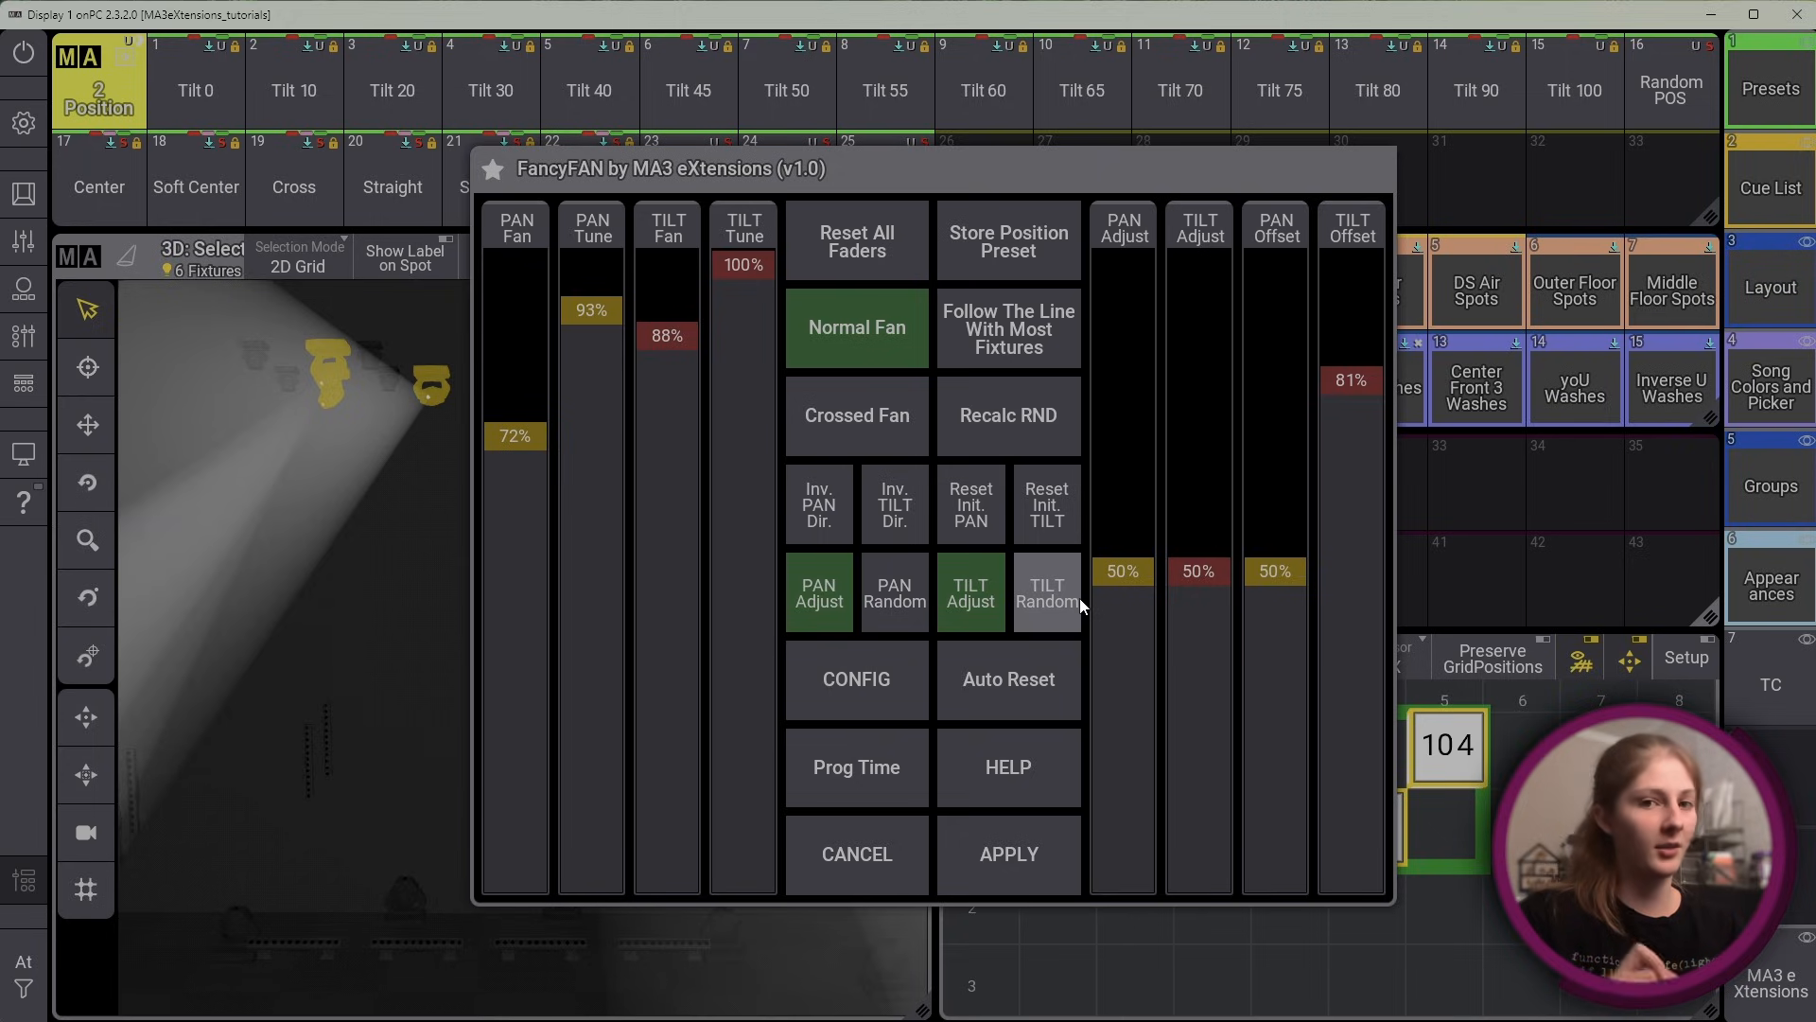
click(879, 169)
drag(984, 197, 1199, 212)
click(1176, 219)
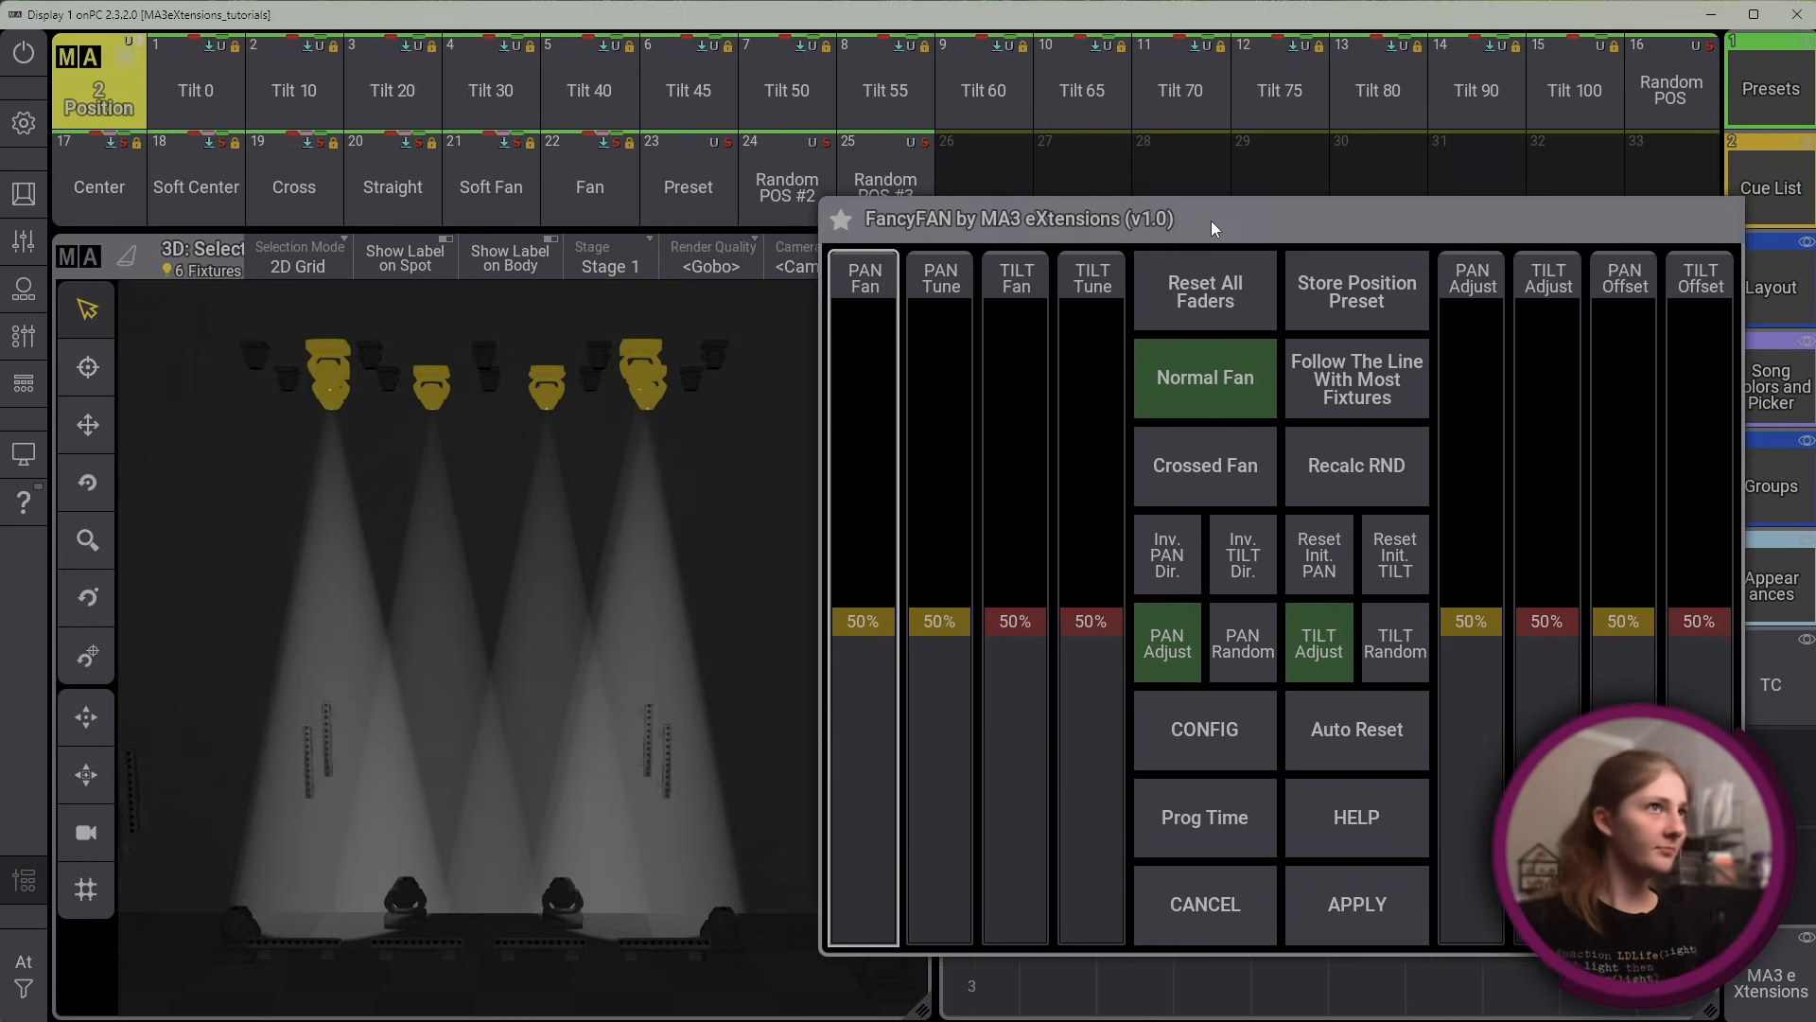
drag(1696, 620, 1707, 422)
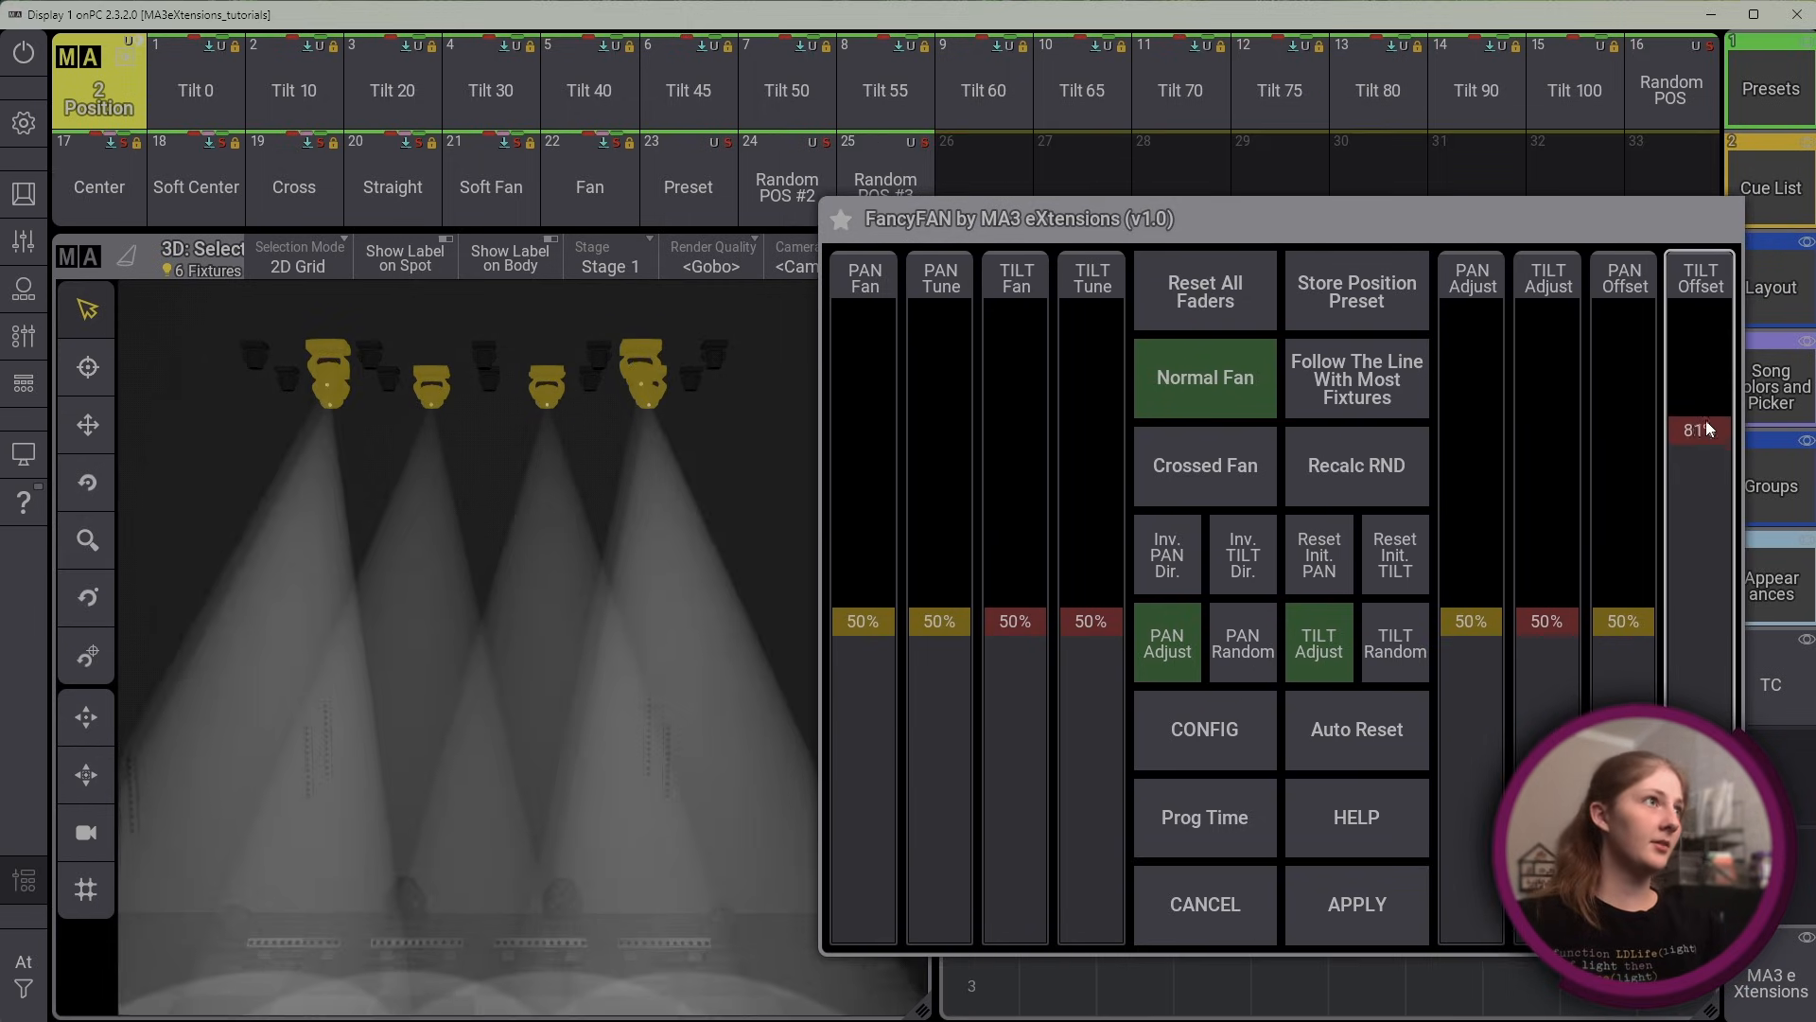
drag(864, 623, 856, 522)
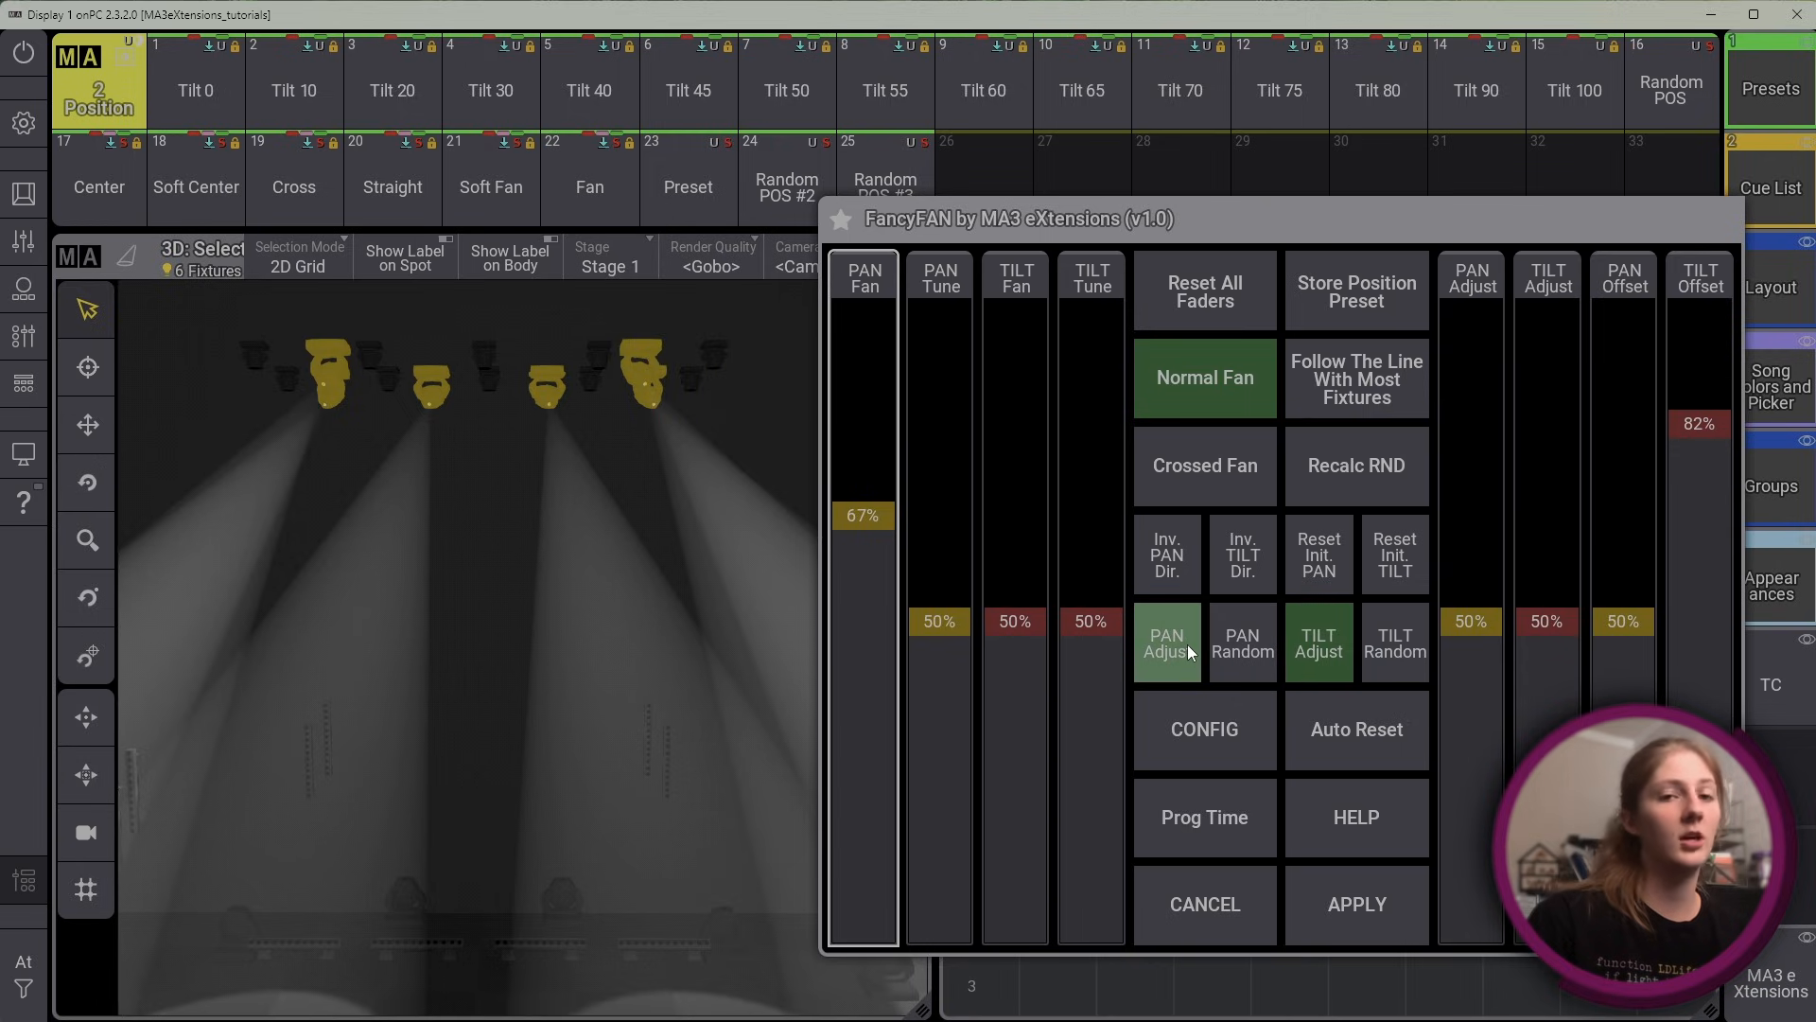
Enable Pan Random at 100%, compare it with Pan Adjust, and return to Pan Random
click(1237, 637)
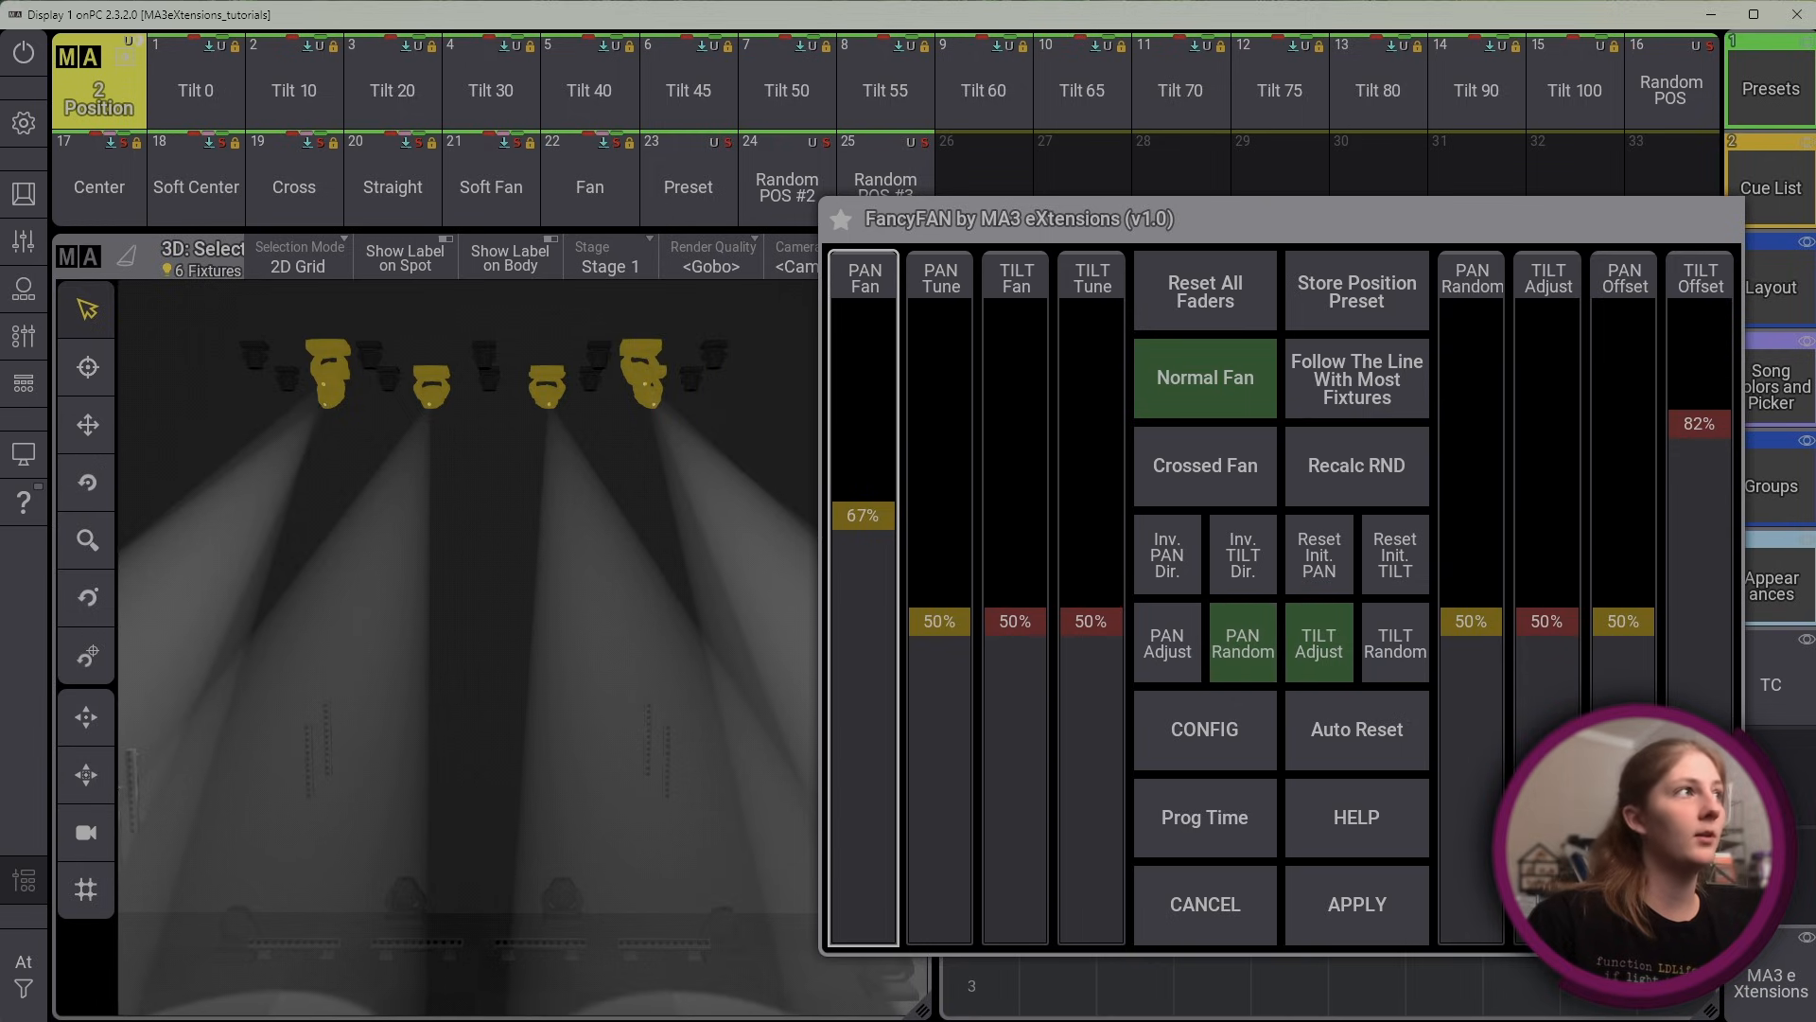
click(1478, 612)
drag(1477, 603, 1463, 442)
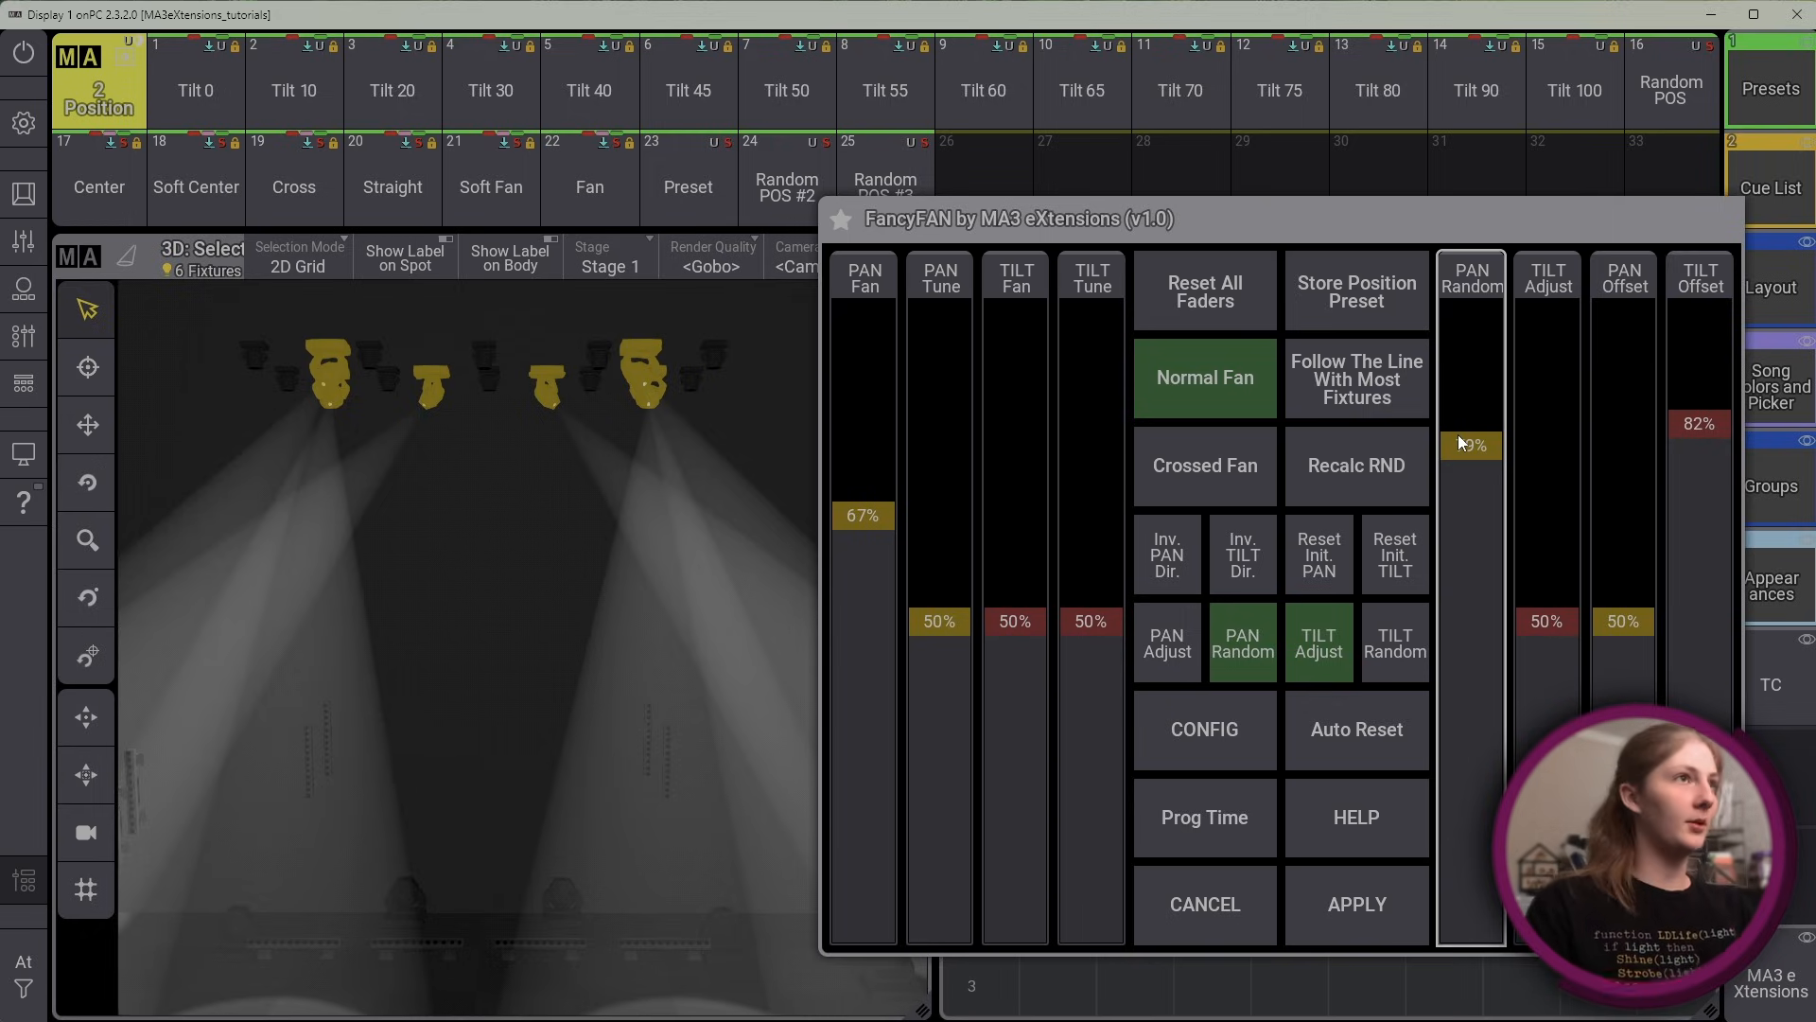
drag(1469, 427, 1478, 284)
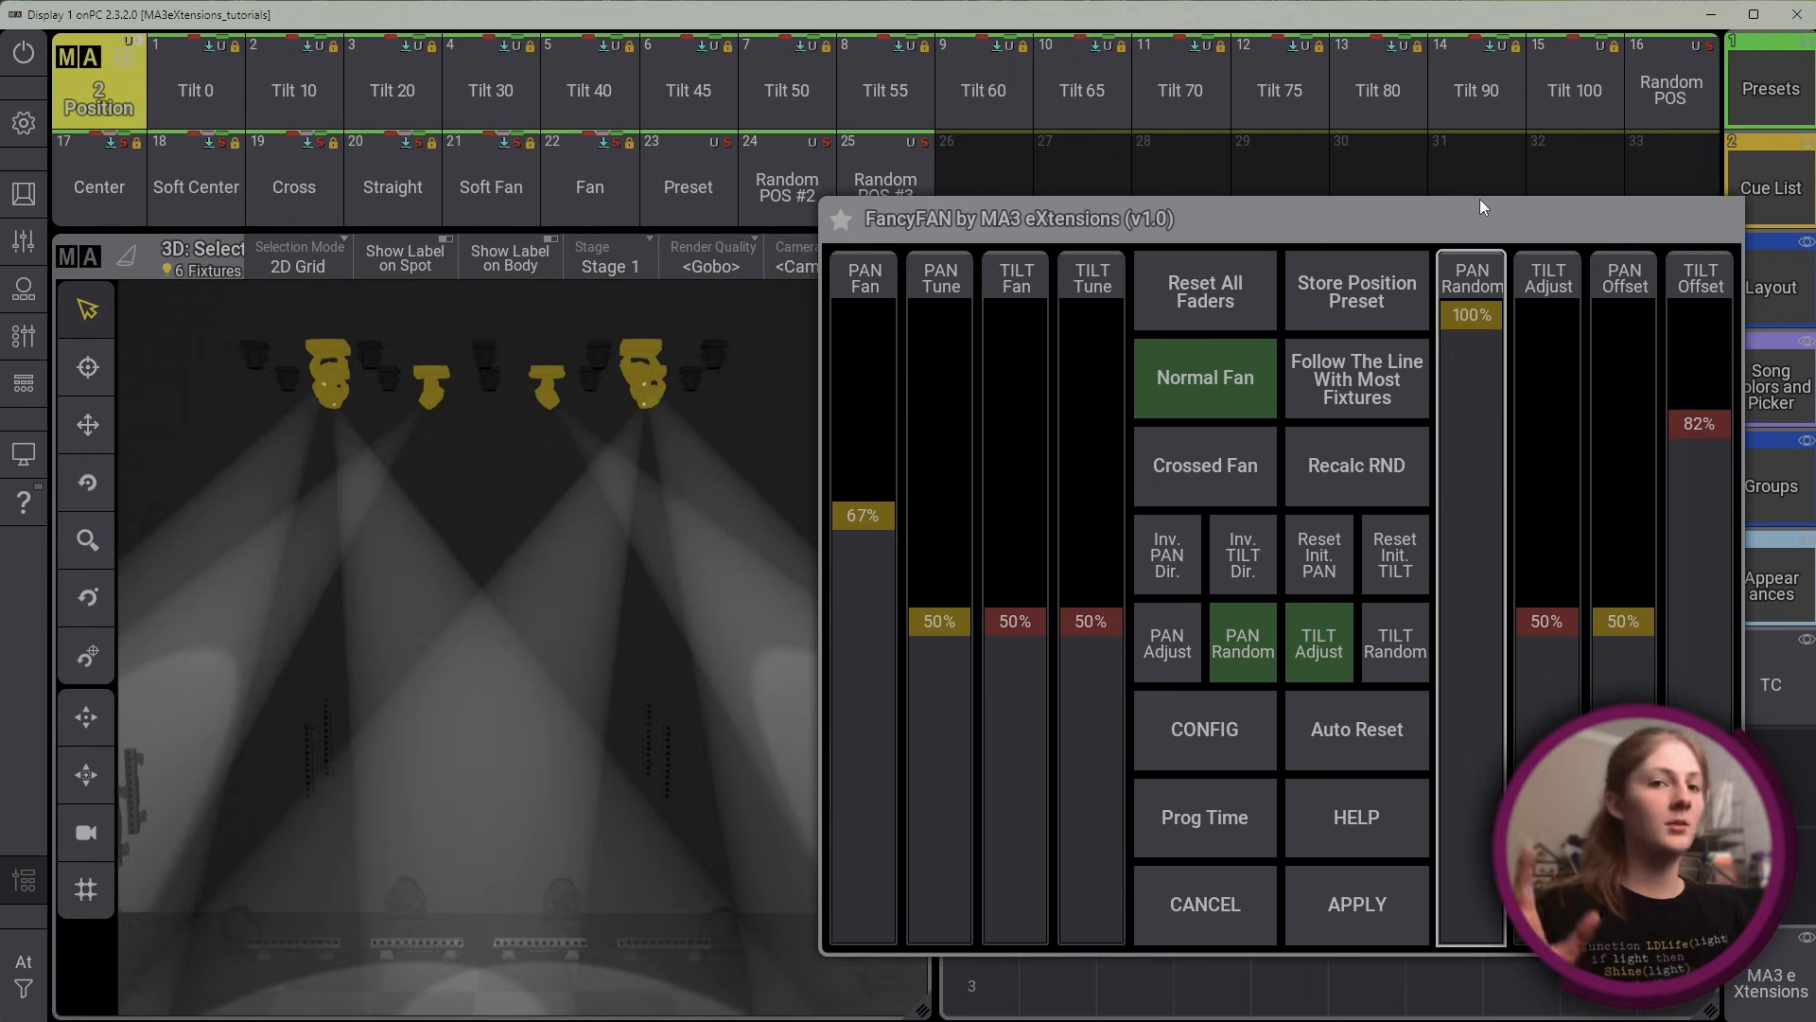
click(1166, 659)
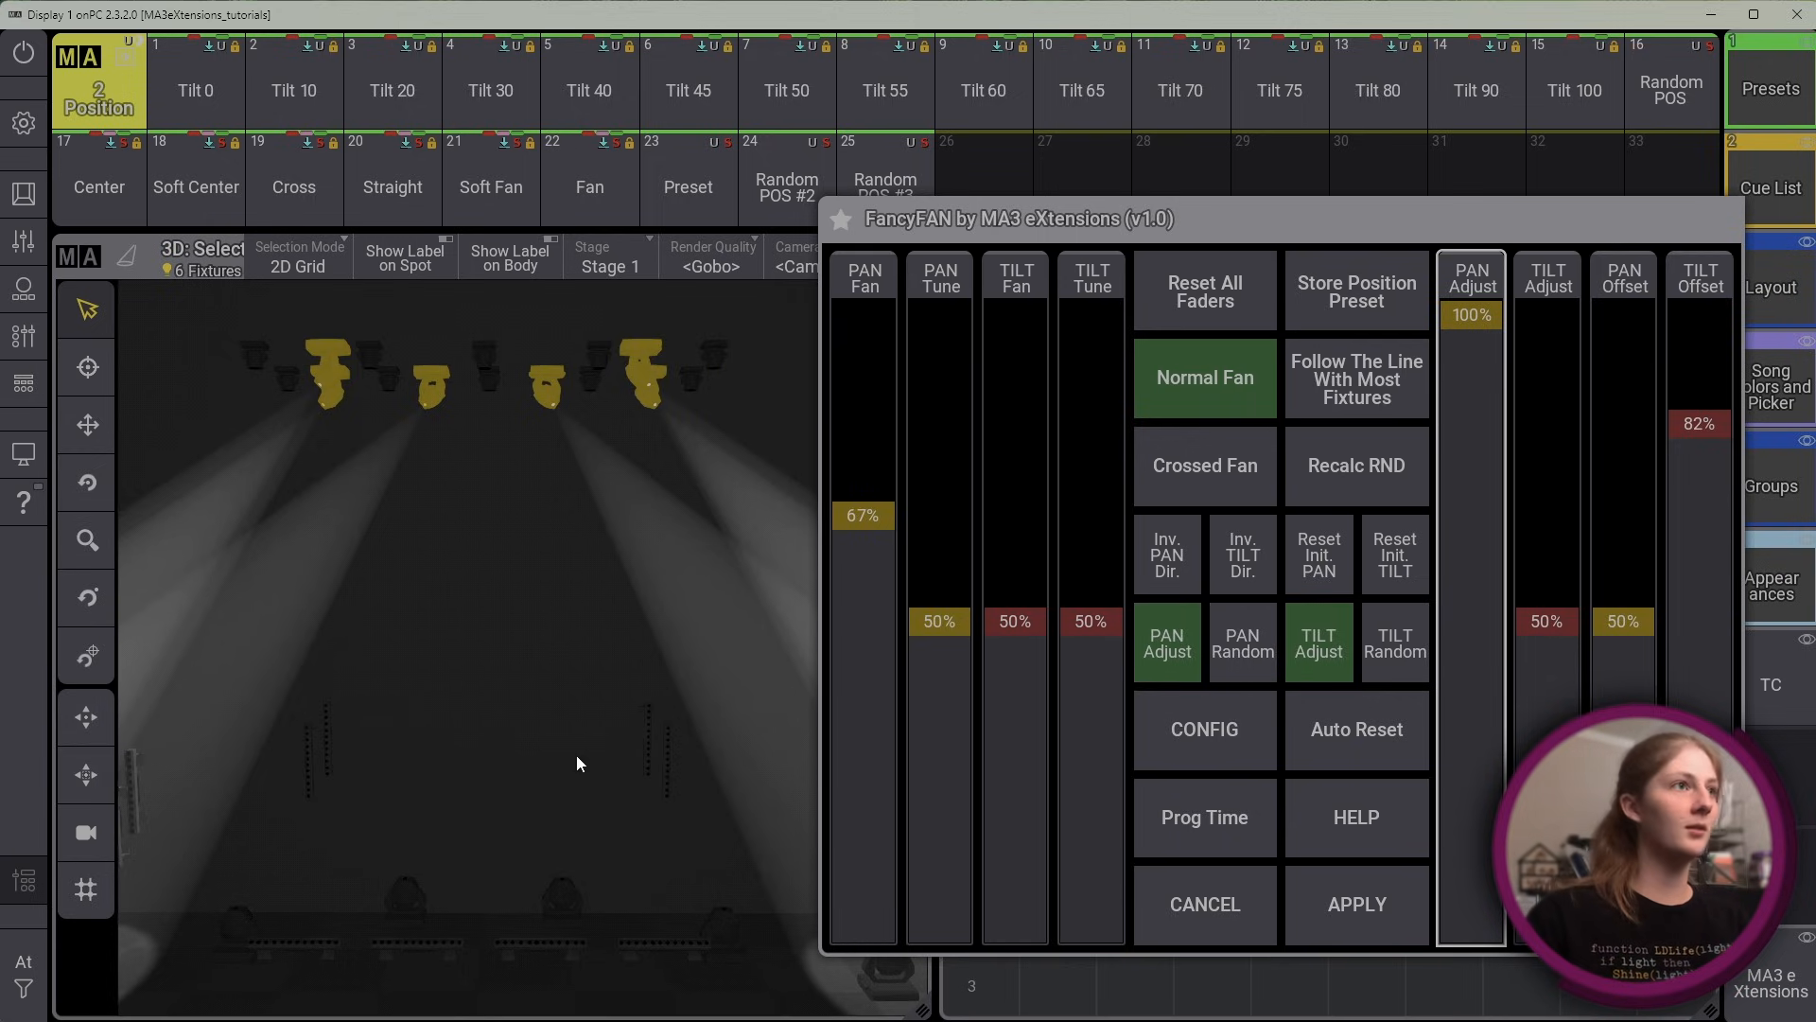
click(1230, 626)
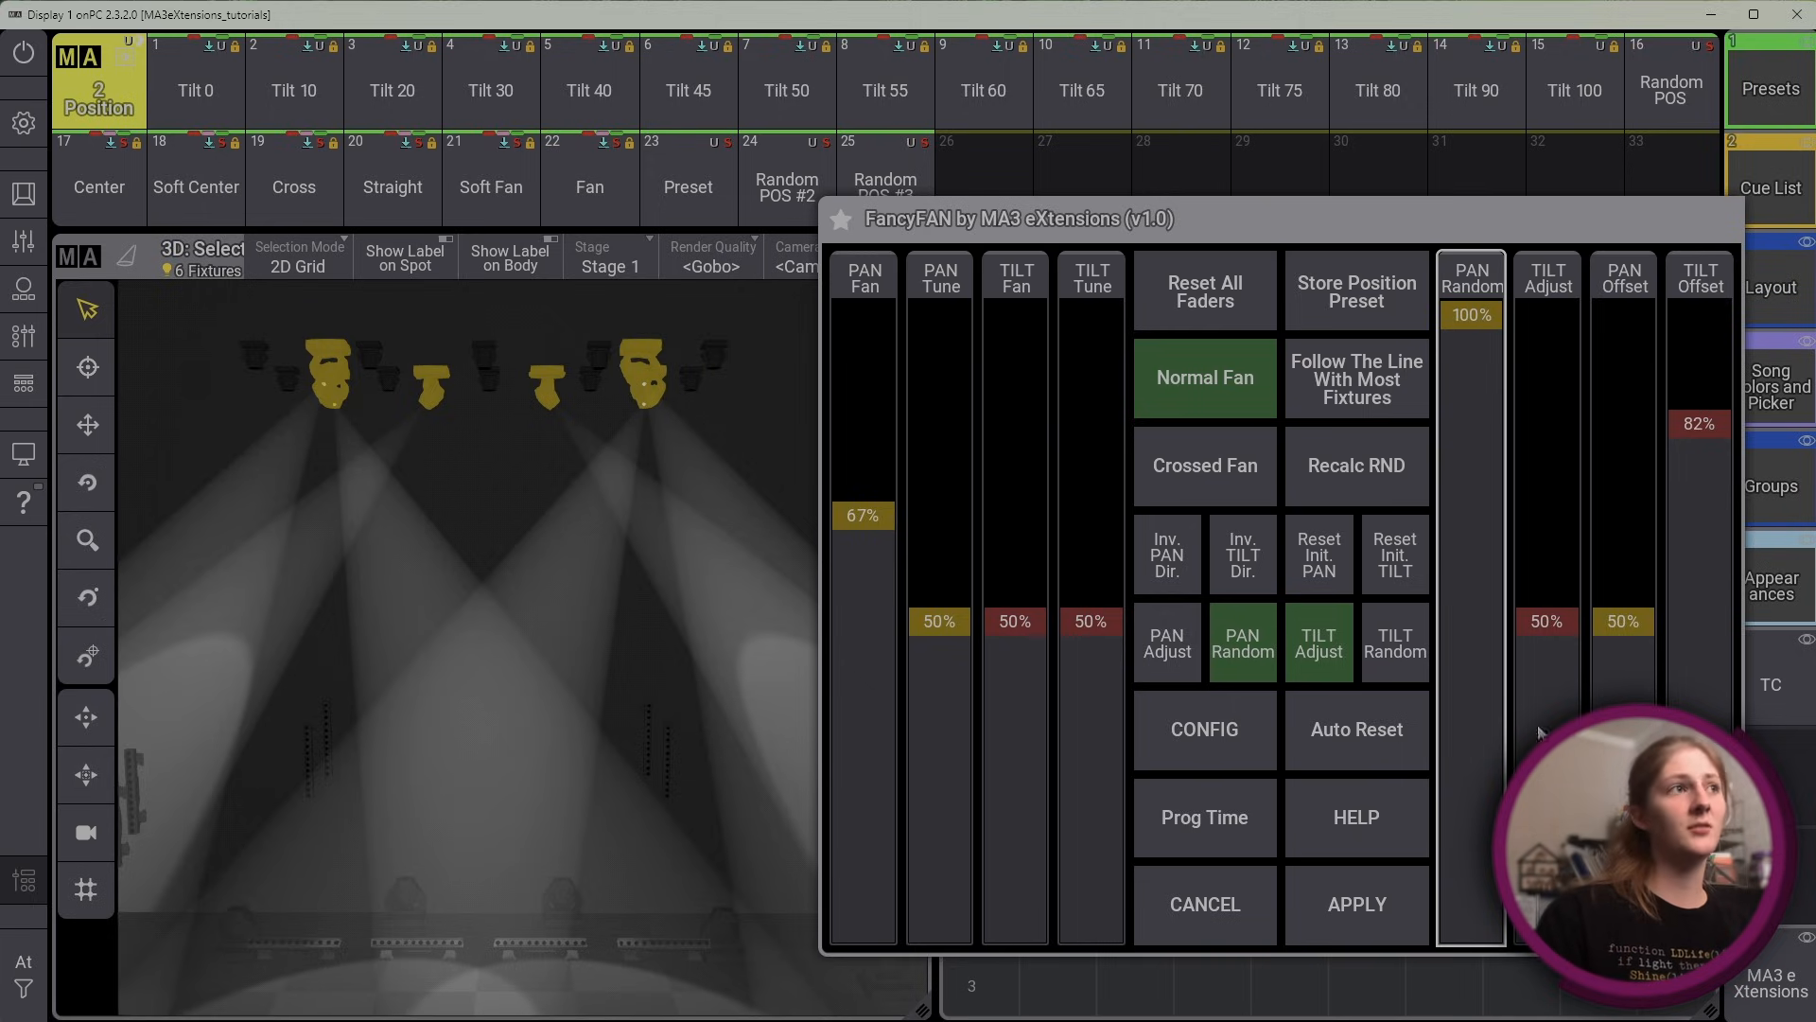
Enable Tilt Random and set Tilt Fan to 87%, Tilt Offset to 58% and Tilt Random to 86%
click(1398, 659)
drag(1540, 453, 1520, 305)
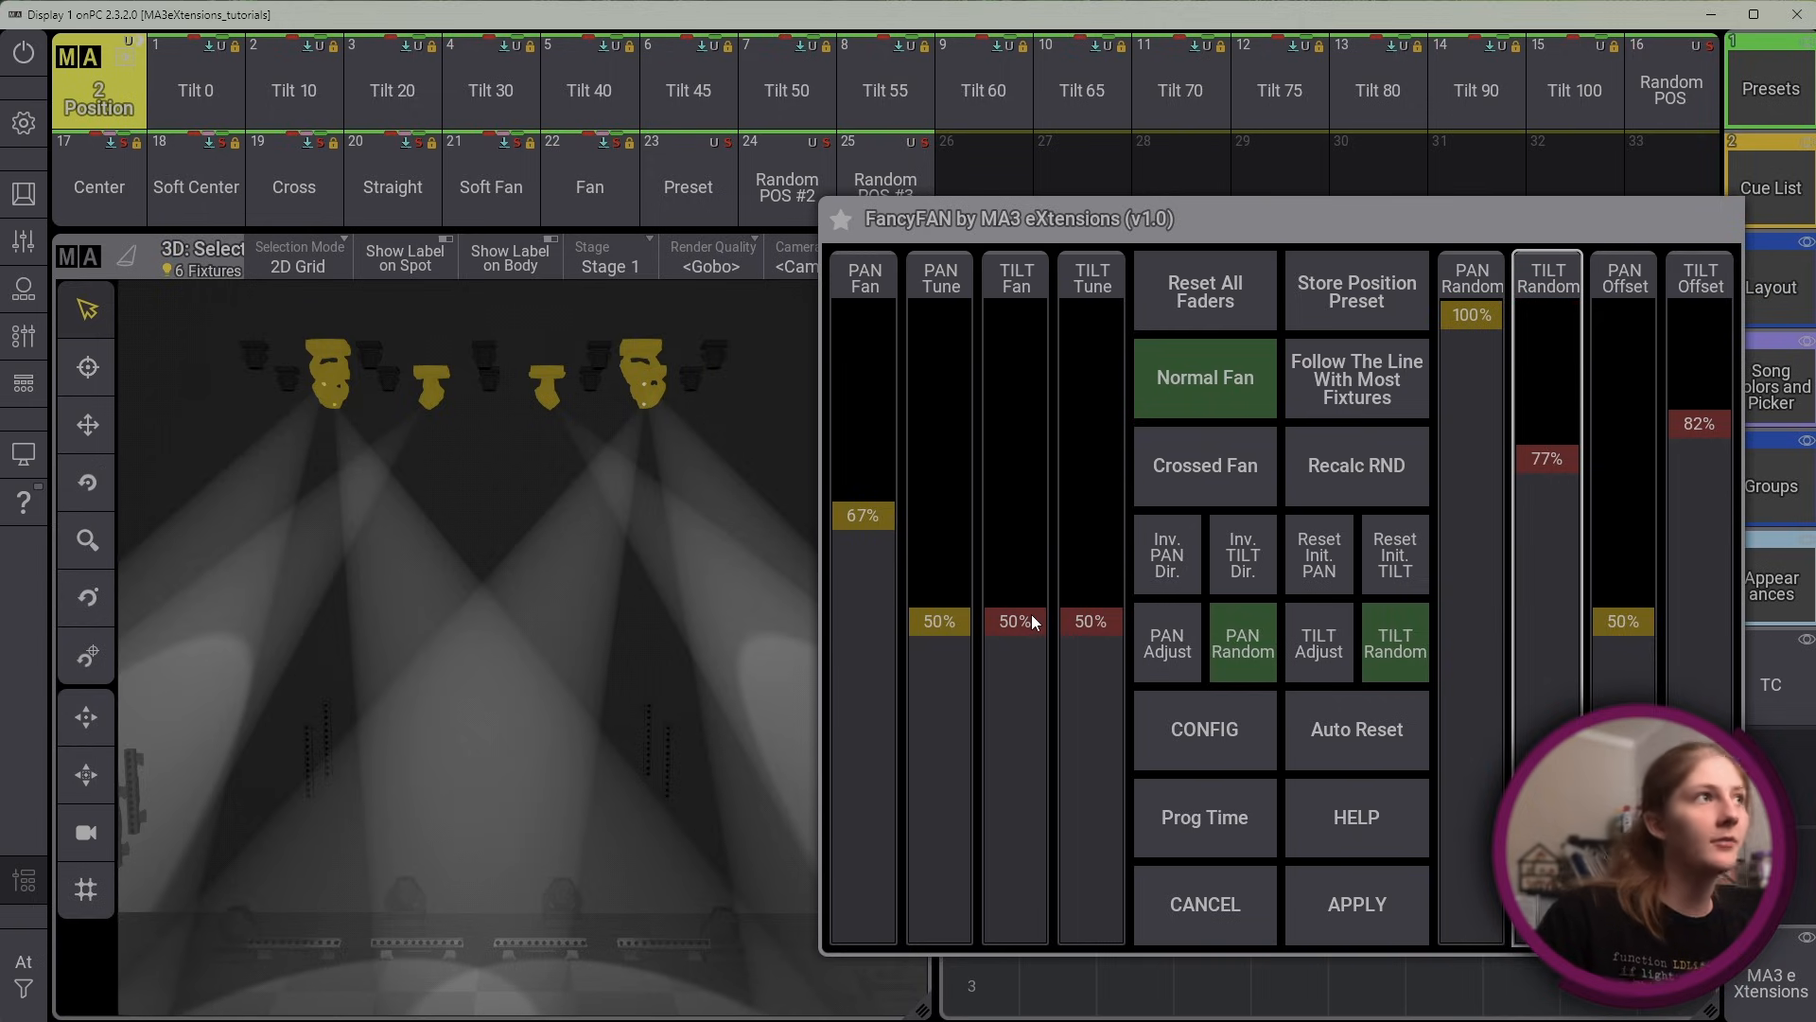
drag(1009, 623, 1035, 398)
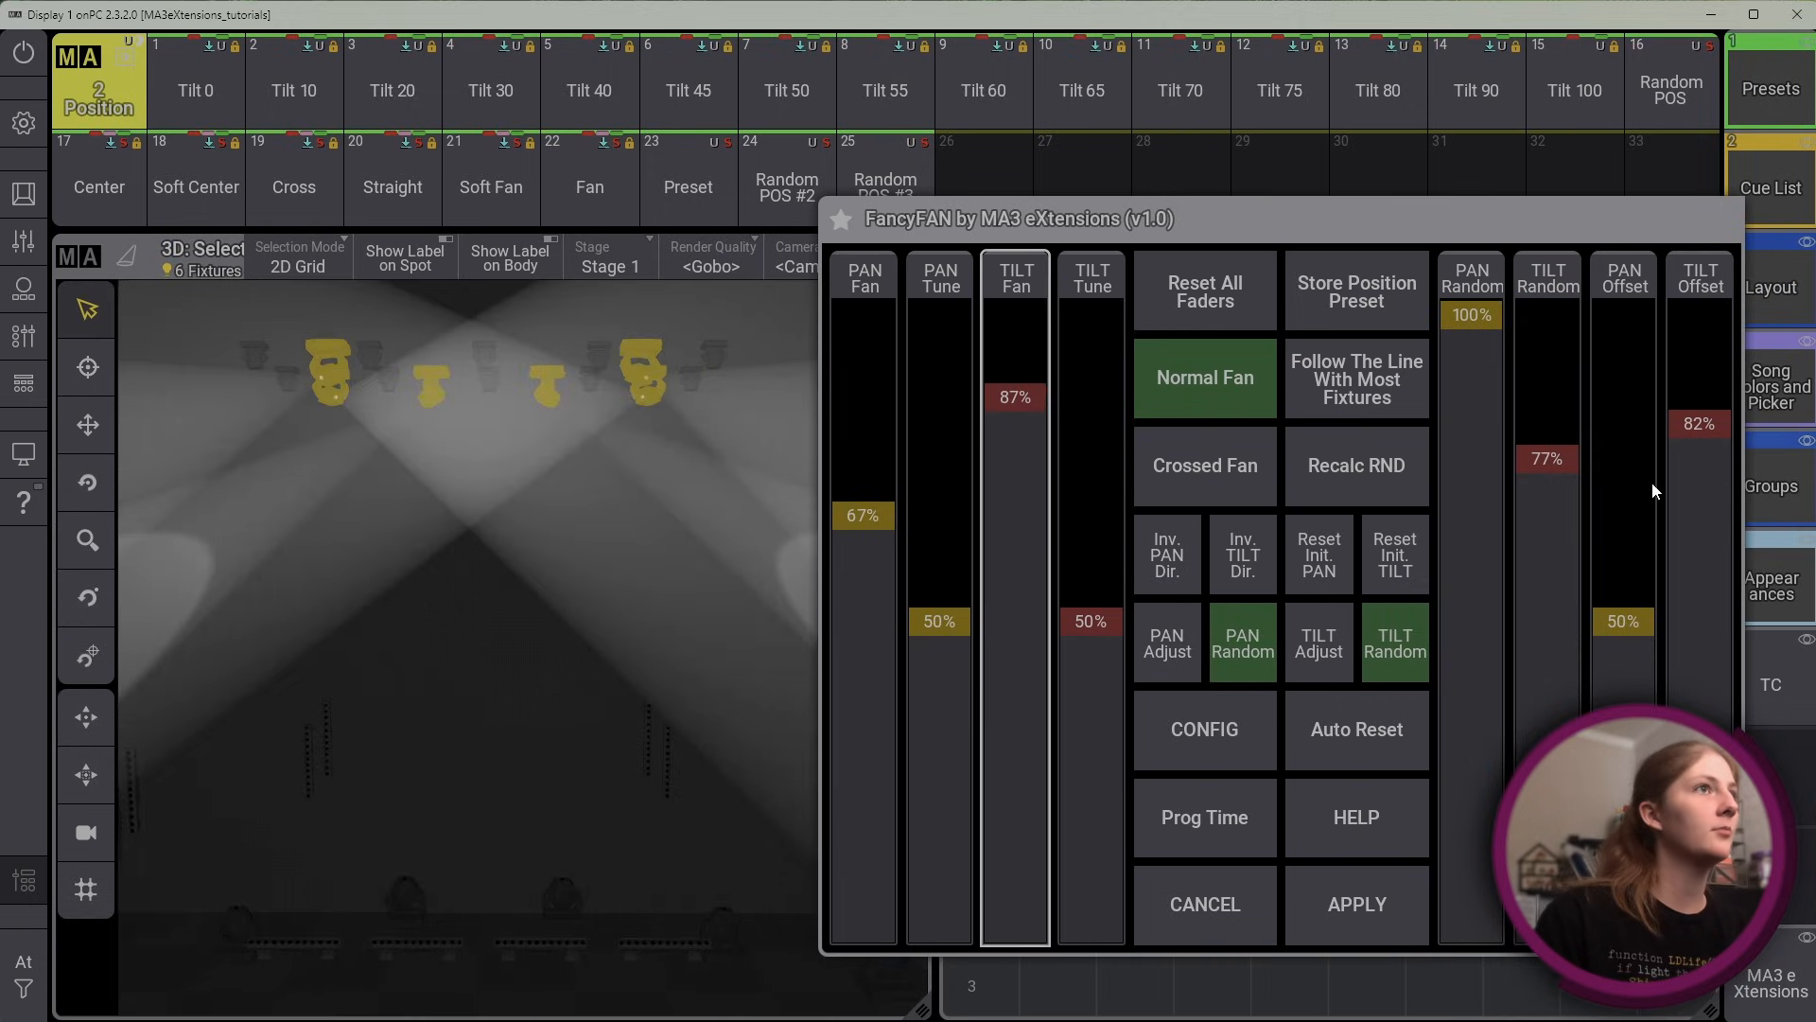
drag(1548, 458, 1521, 208)
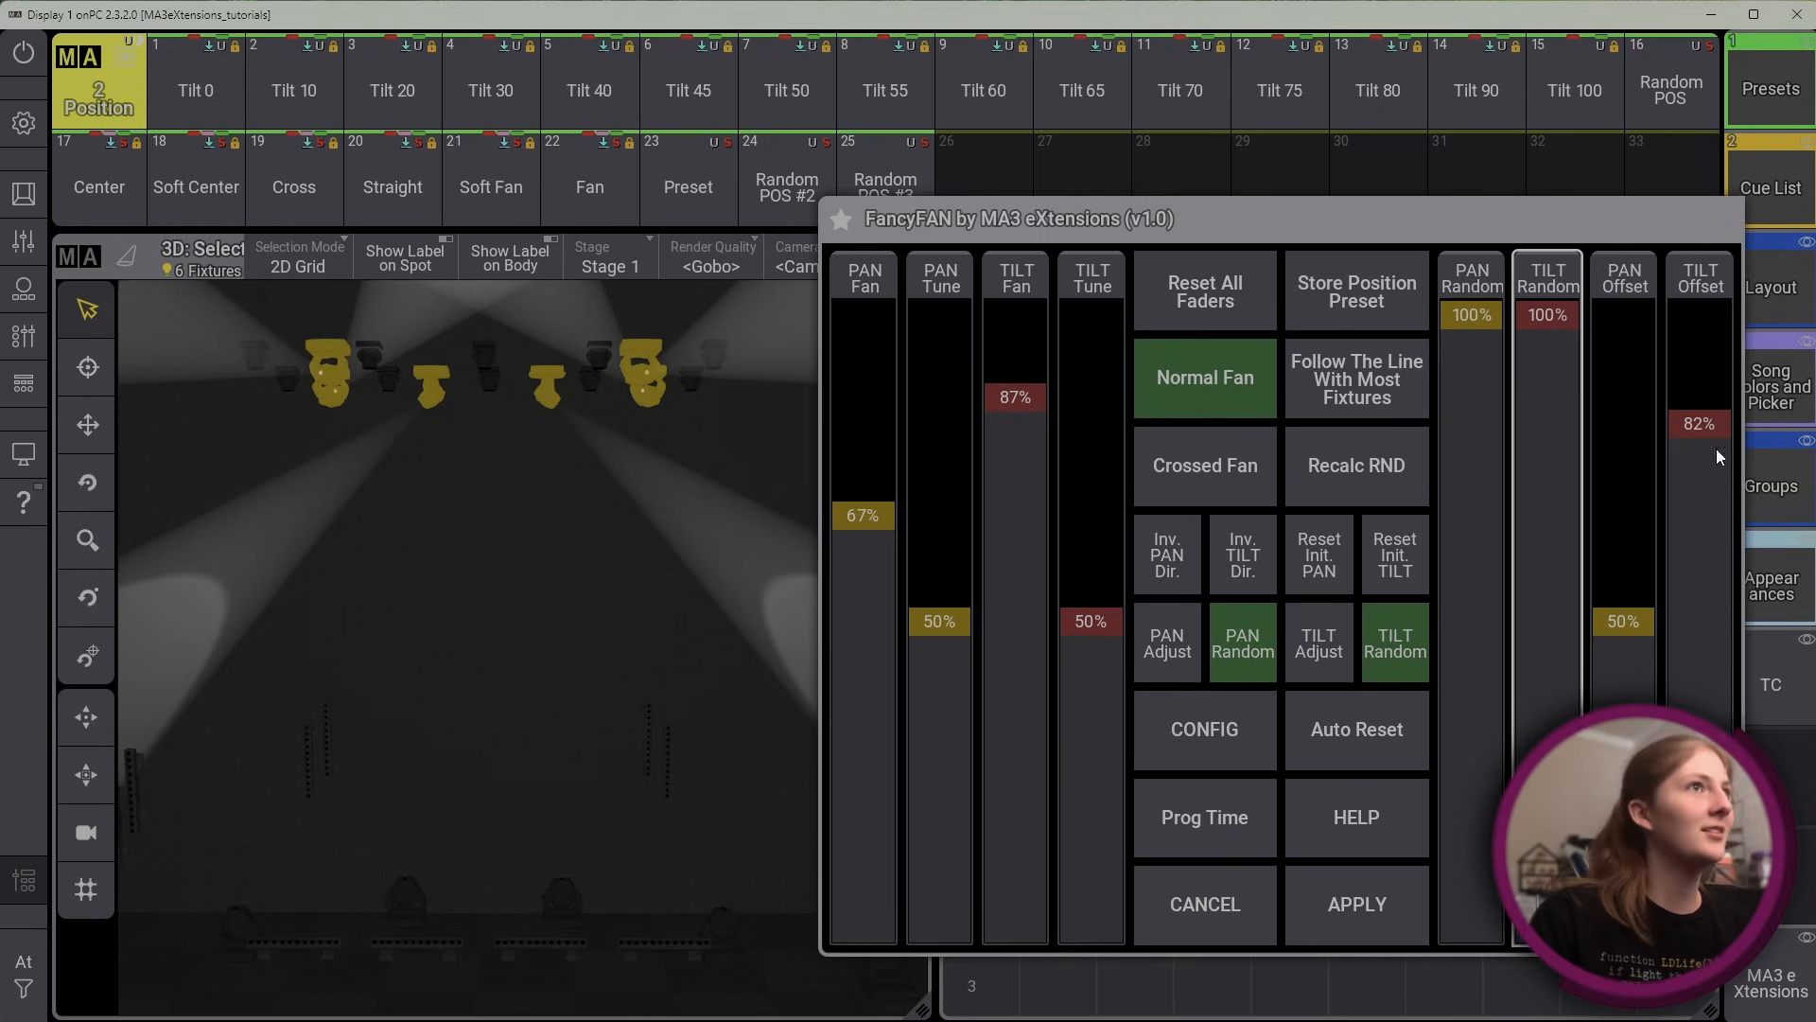
drag(1707, 434, 1712, 585)
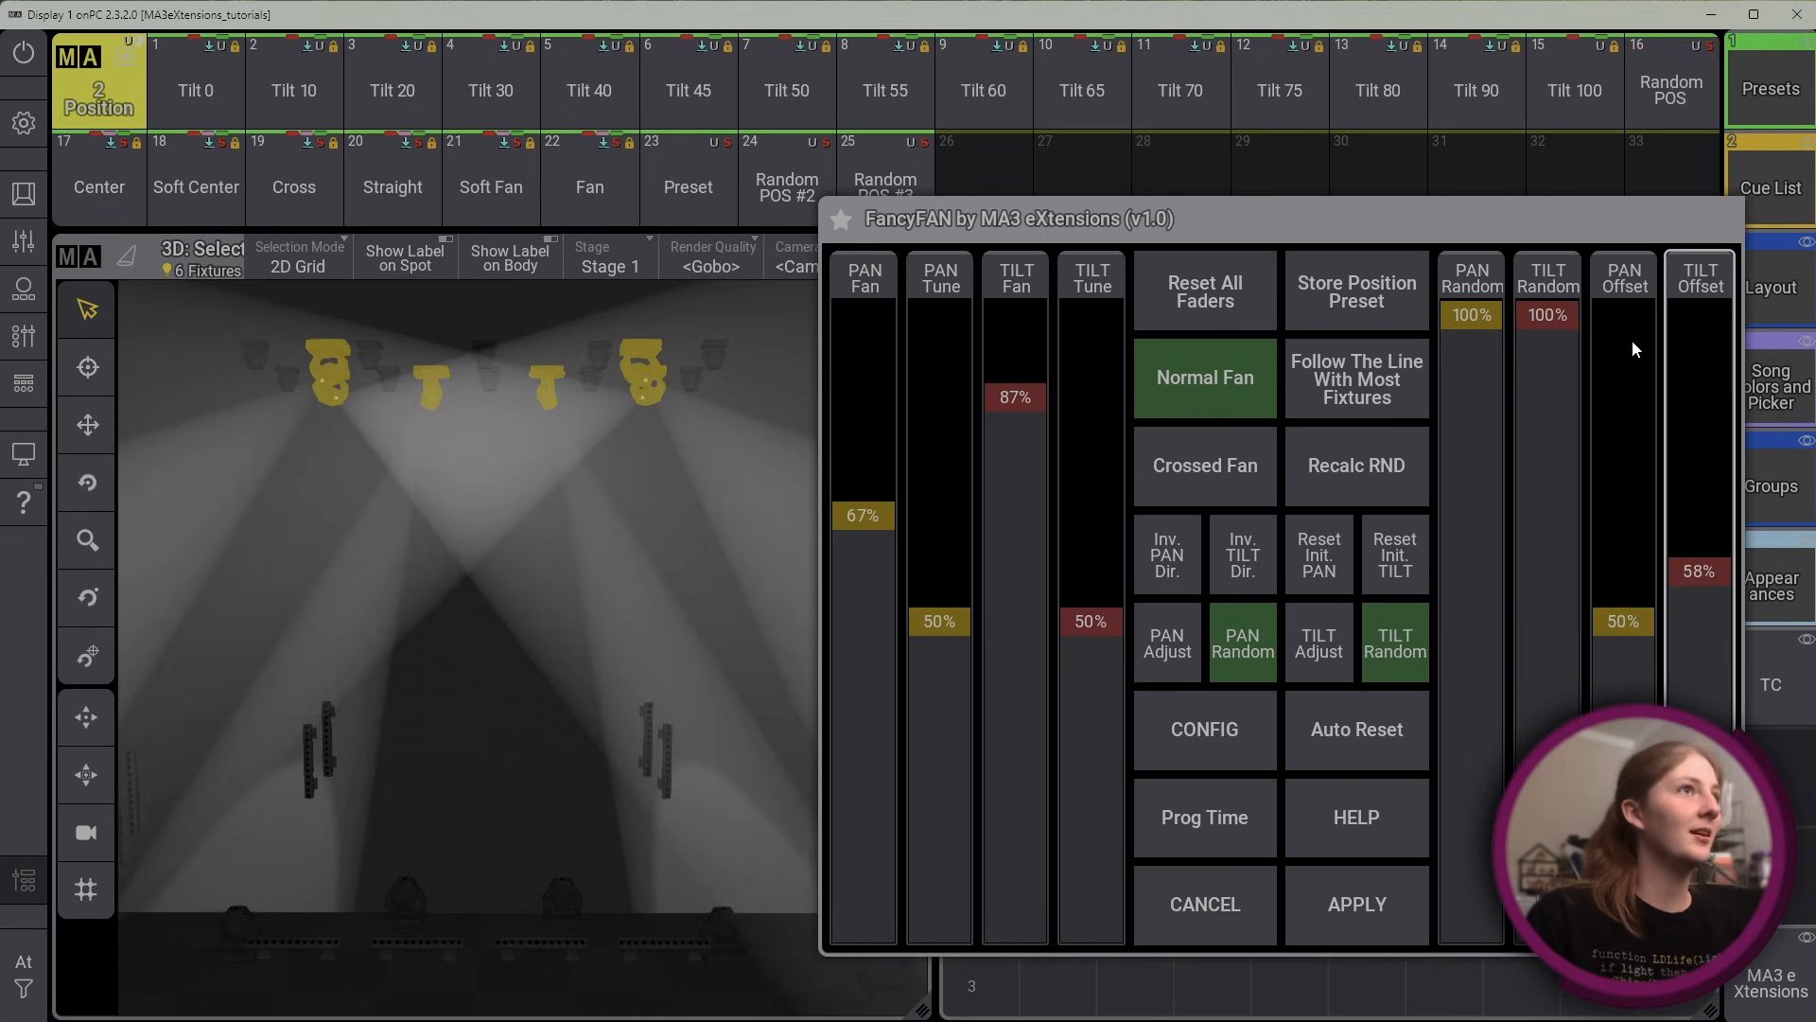
drag(1557, 316, 1537, 406)
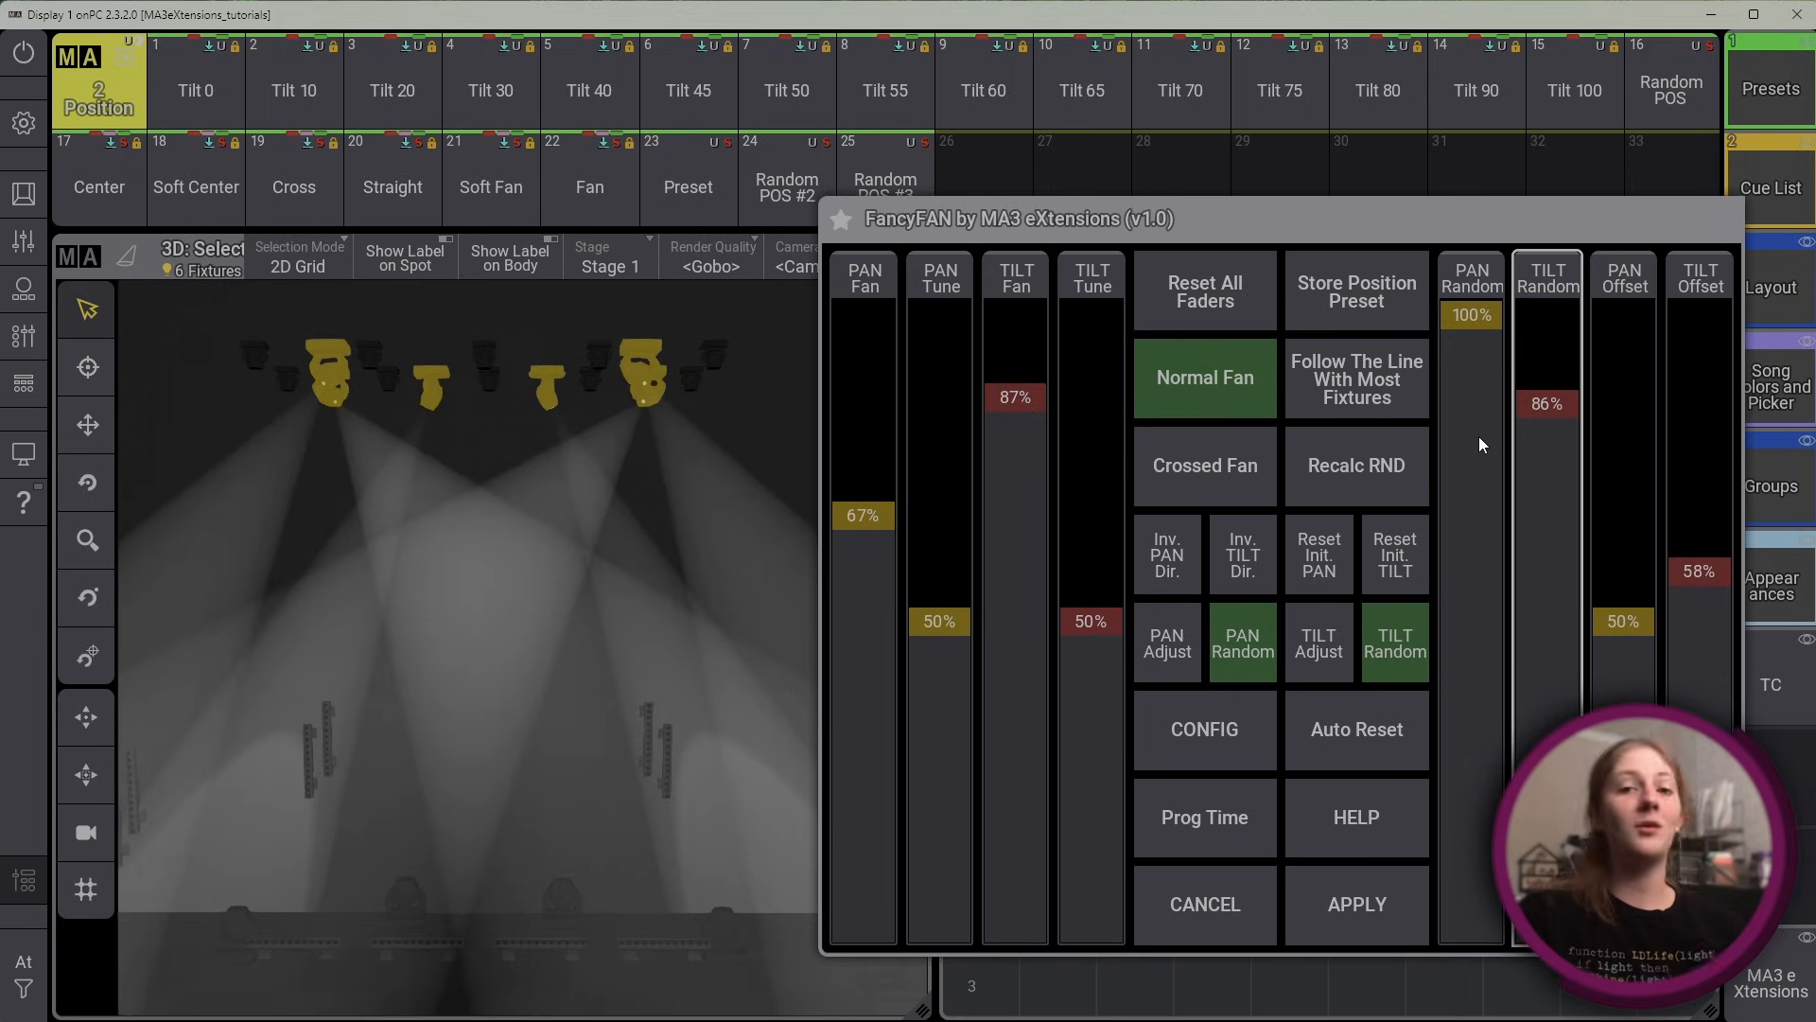
Recalculate the random fan values three times, and reduce Tilt Random to 70% and Pan Random to 62%
click(1302, 465)
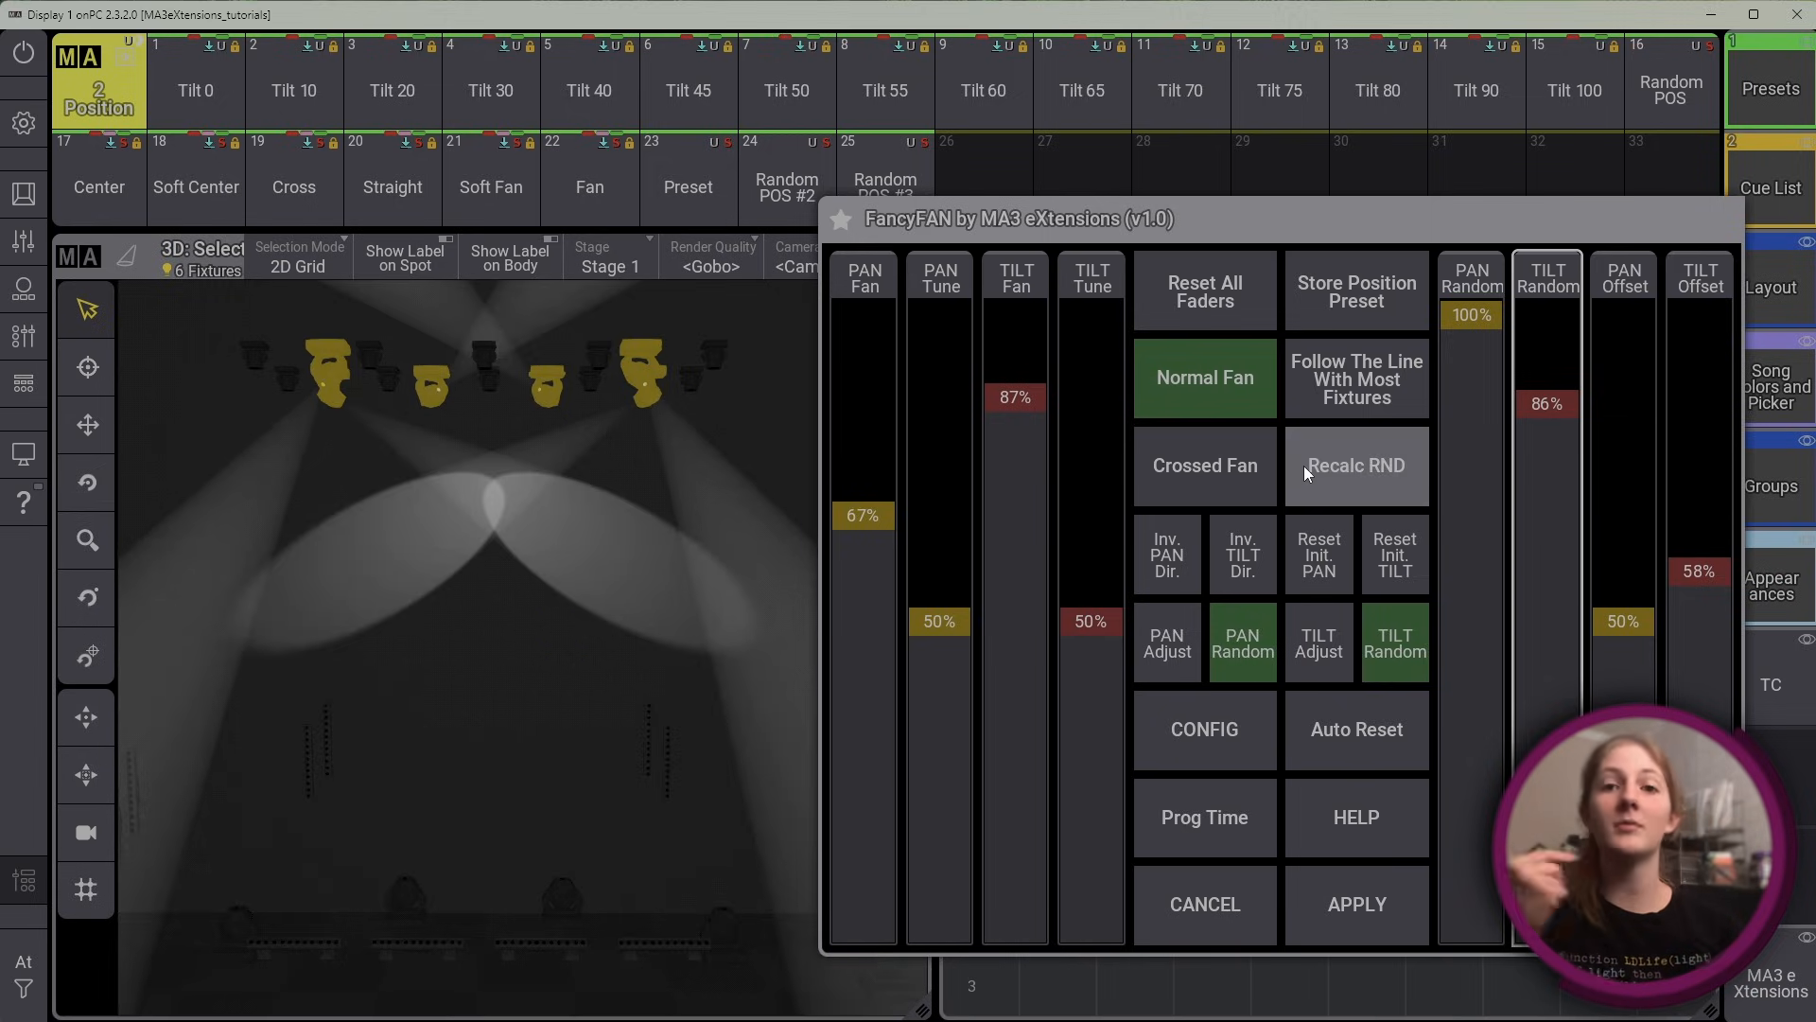
click(1304, 465)
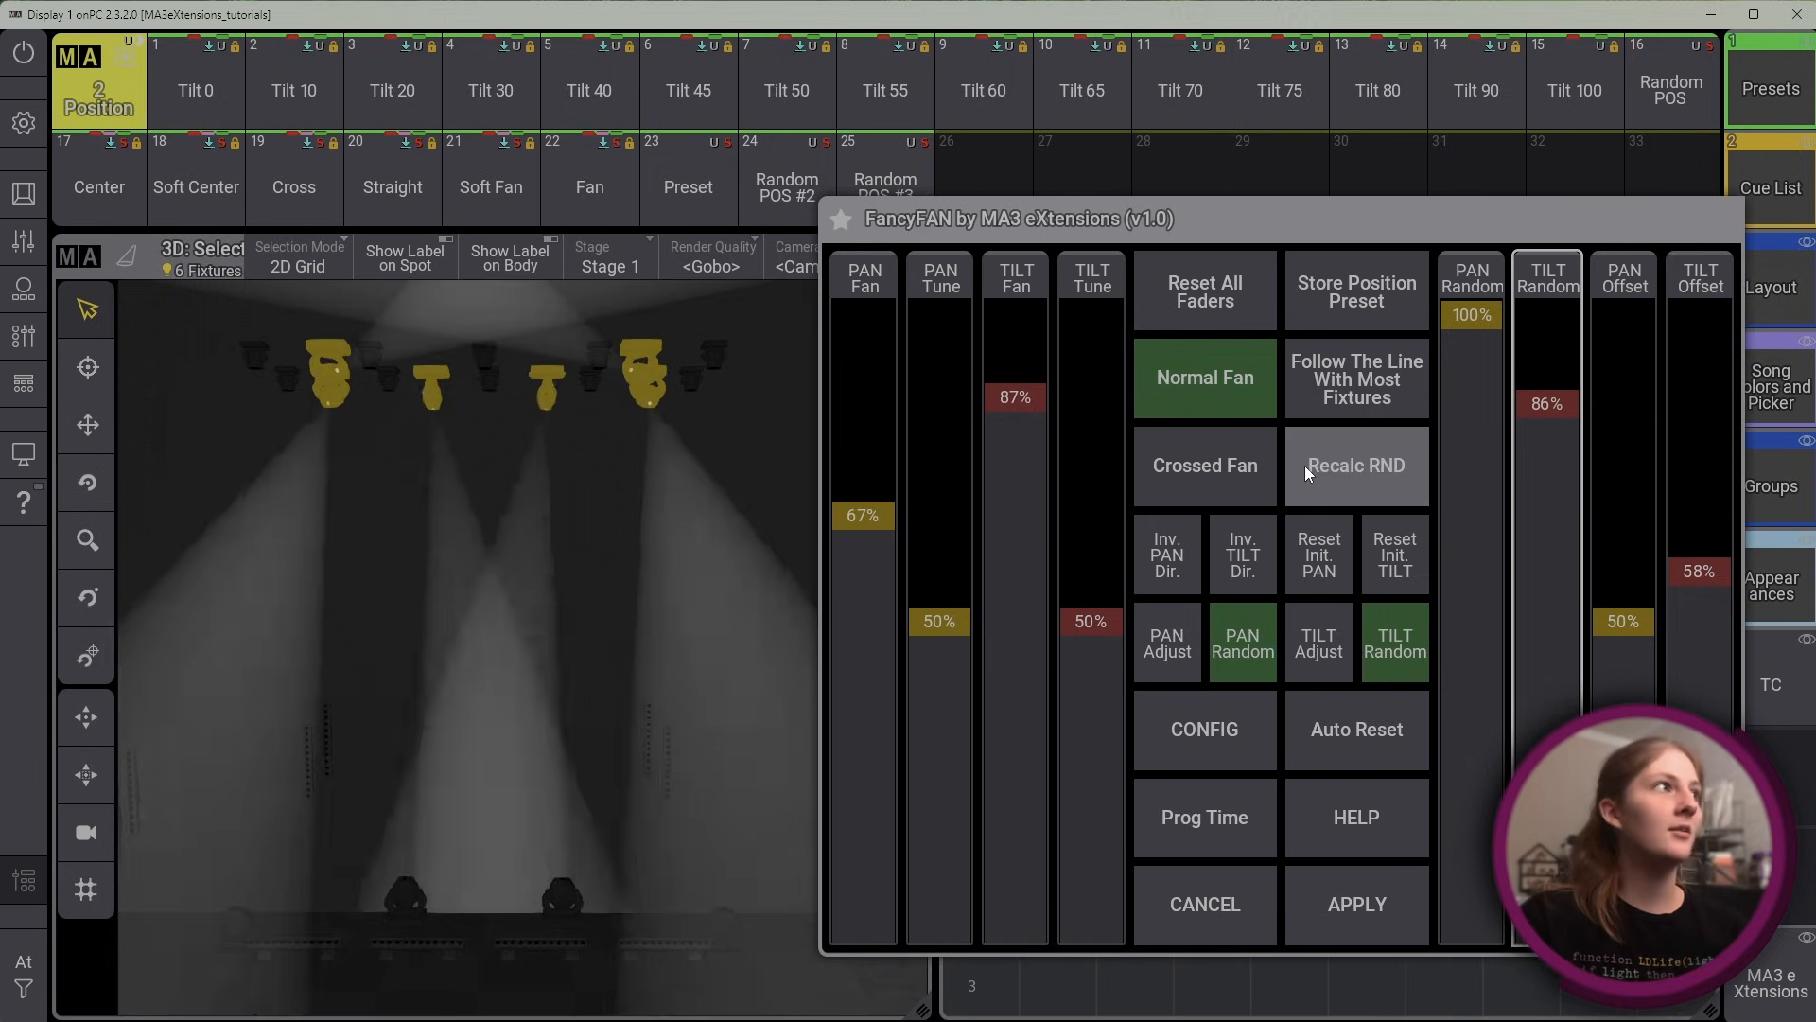
click(1304, 466)
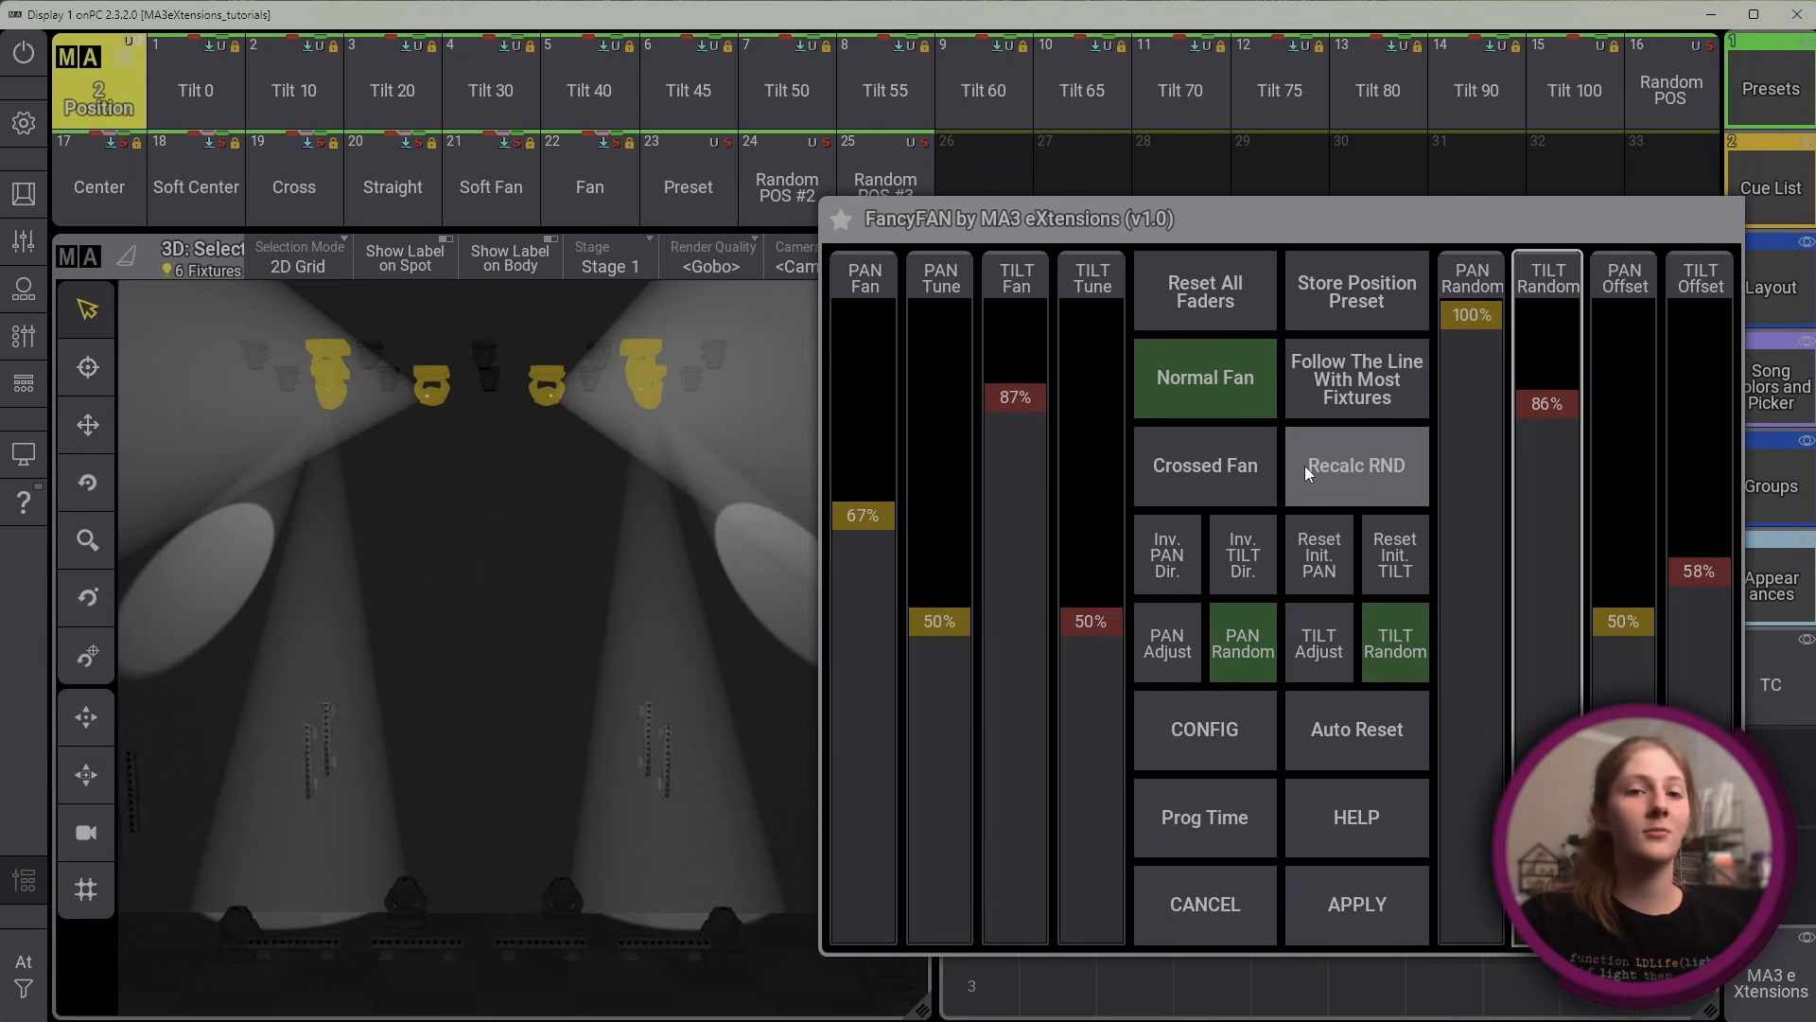
drag(1553, 499, 1547, 456)
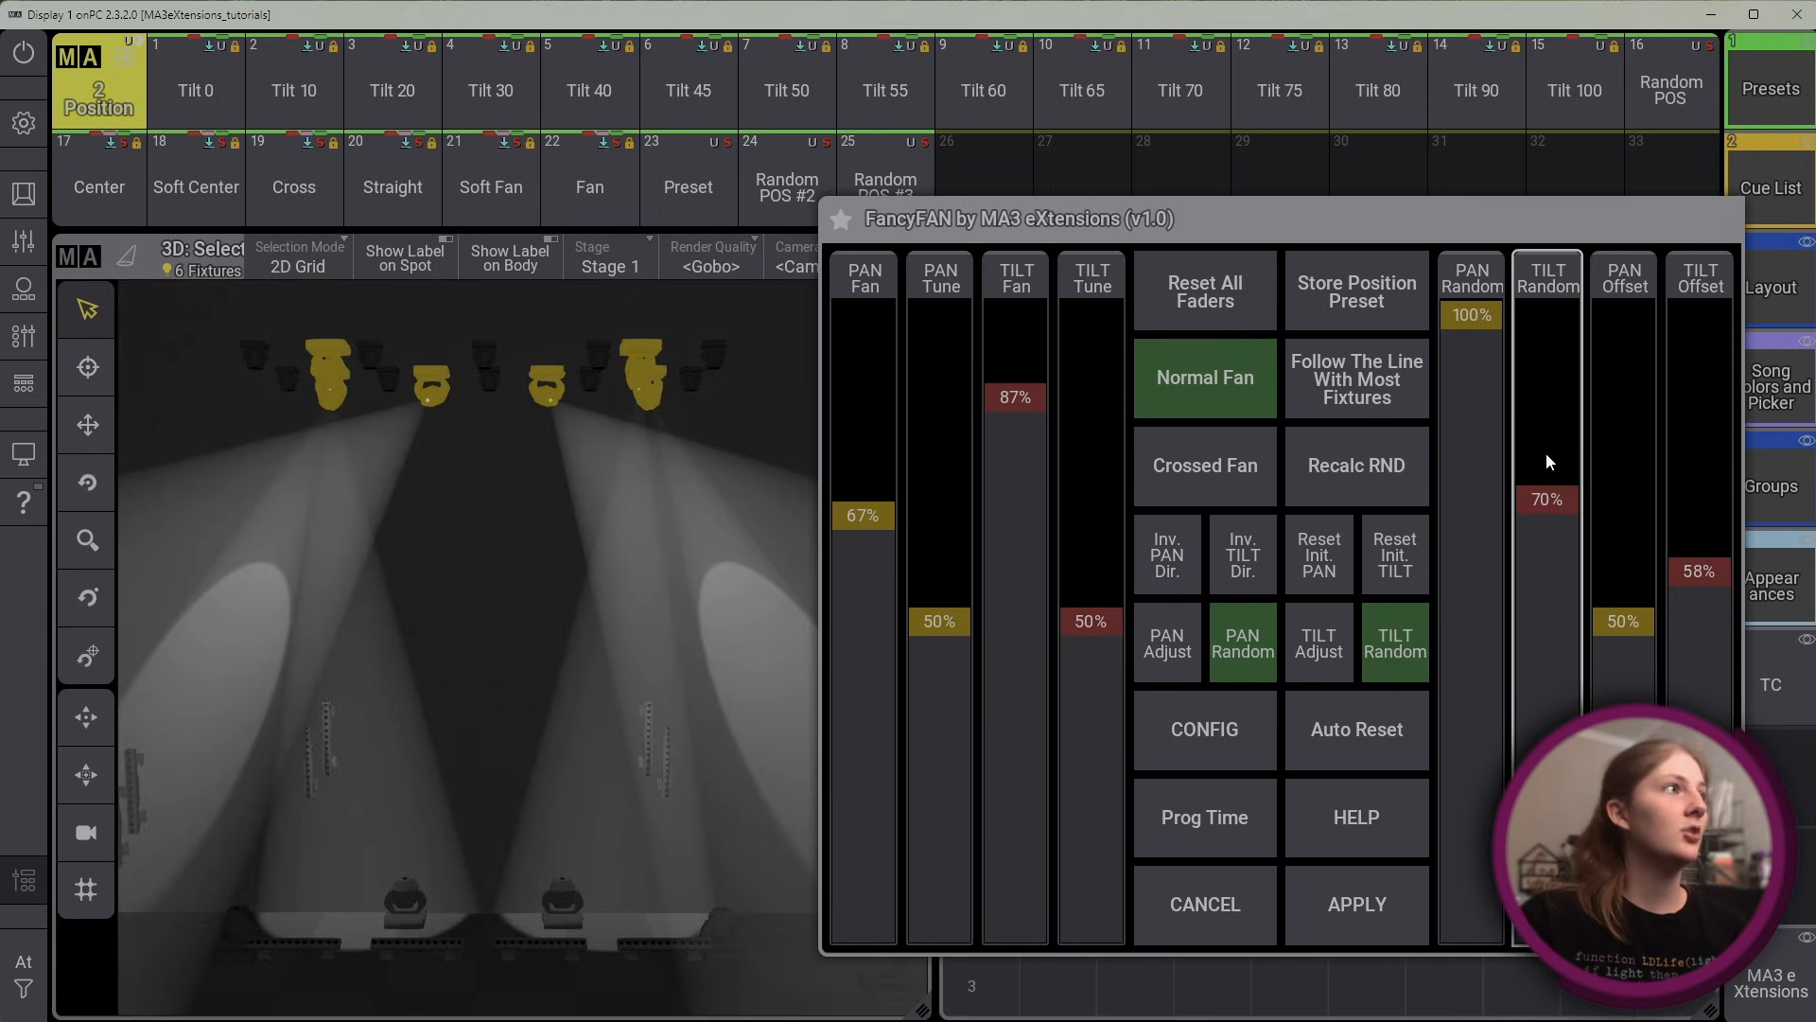
drag(1472, 326, 1469, 561)
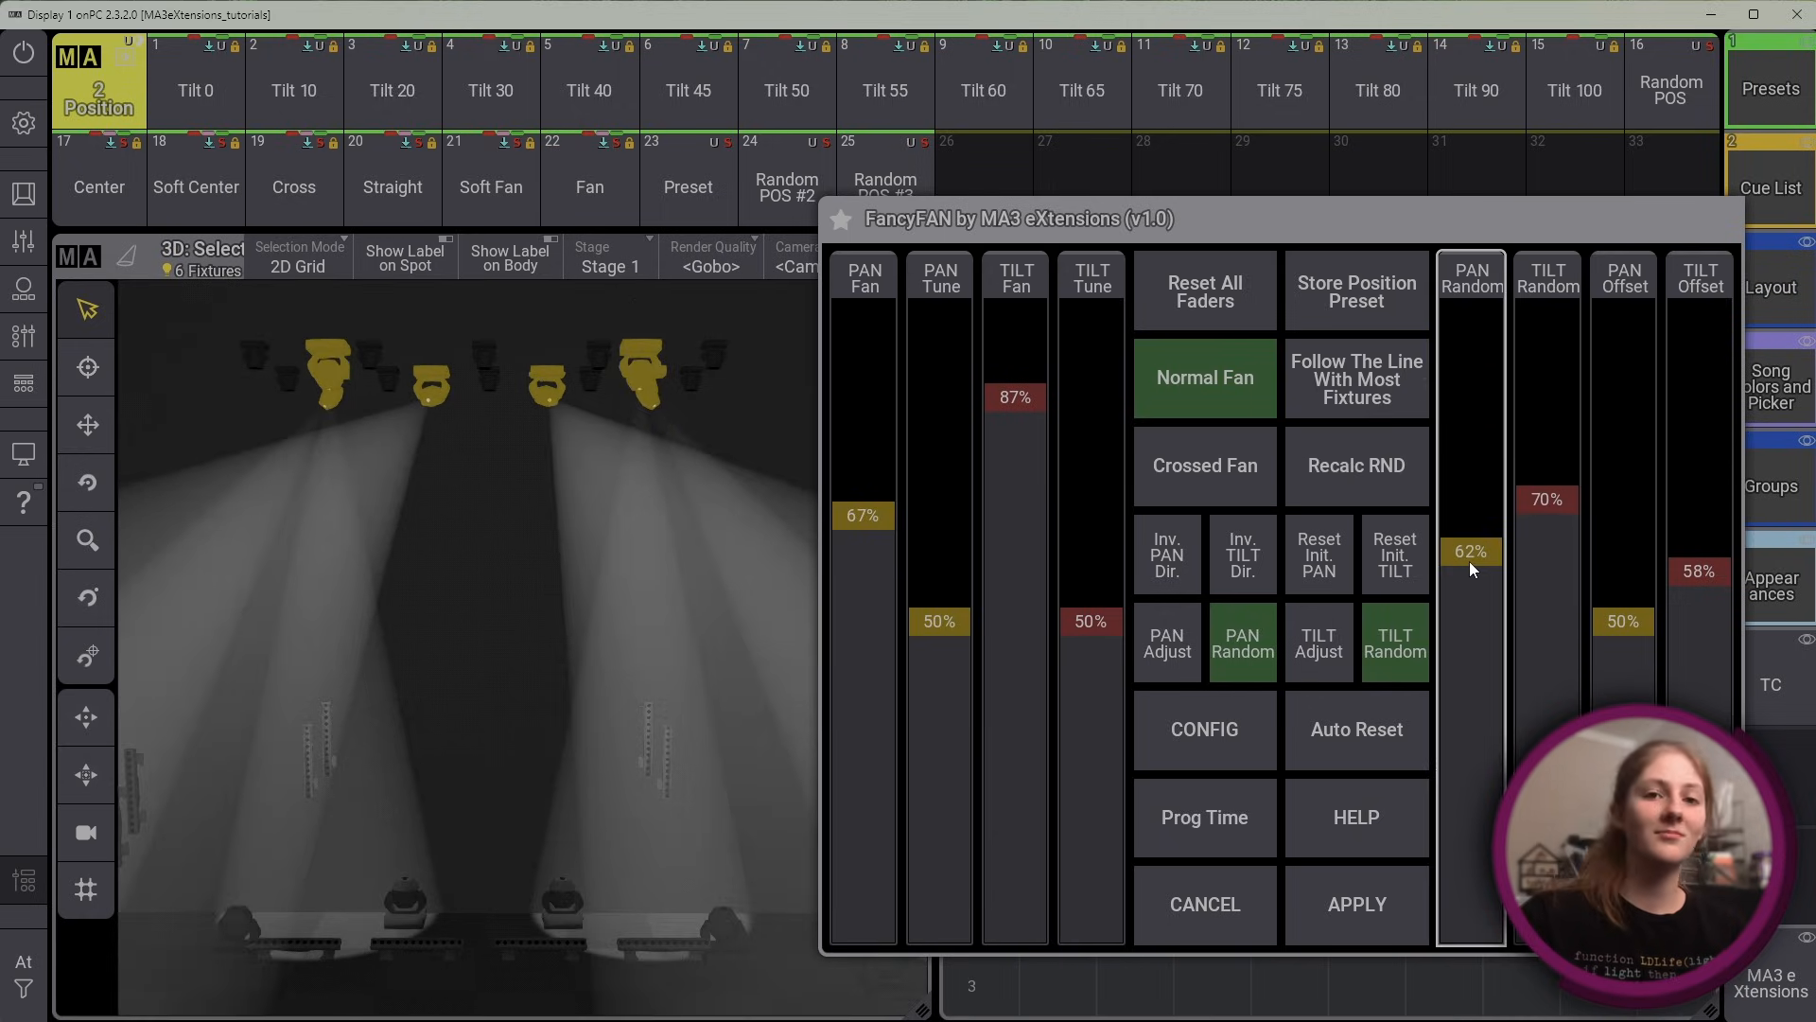